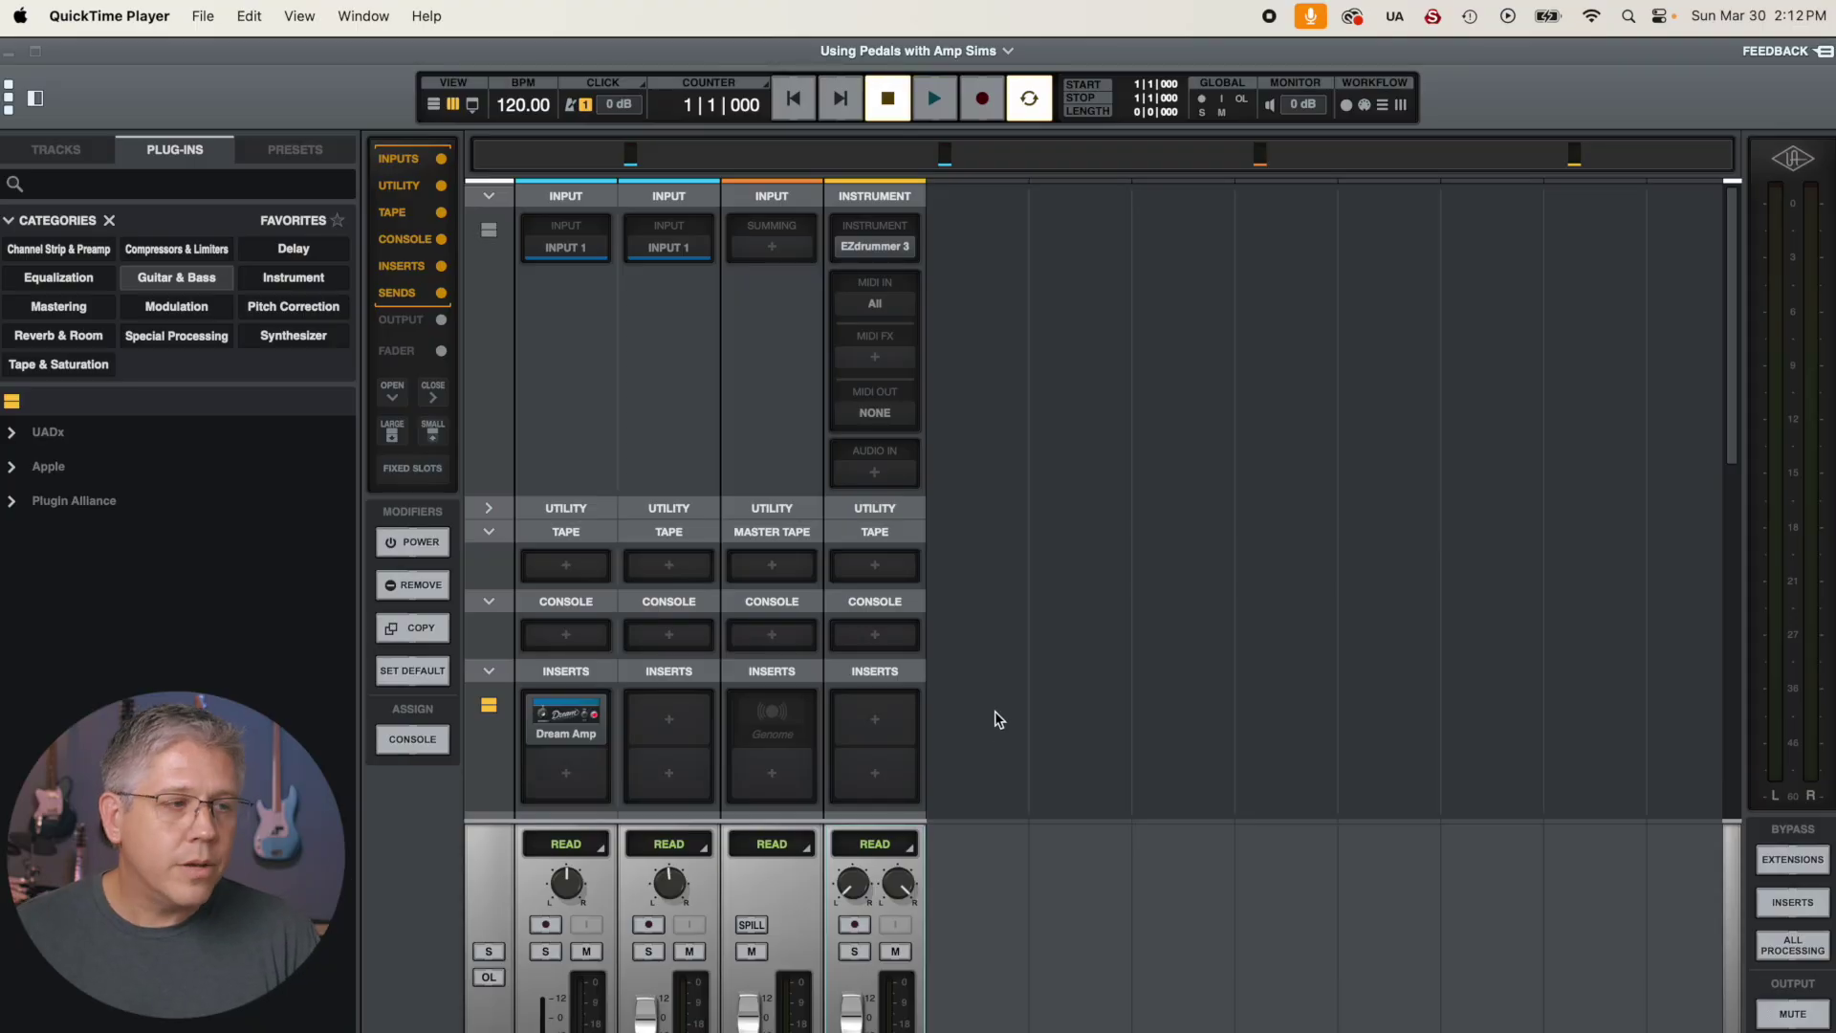
Step: Launch UA Connect from the Universal Audio menu-bar icon and accept the software update notice
left_click(1394, 17)
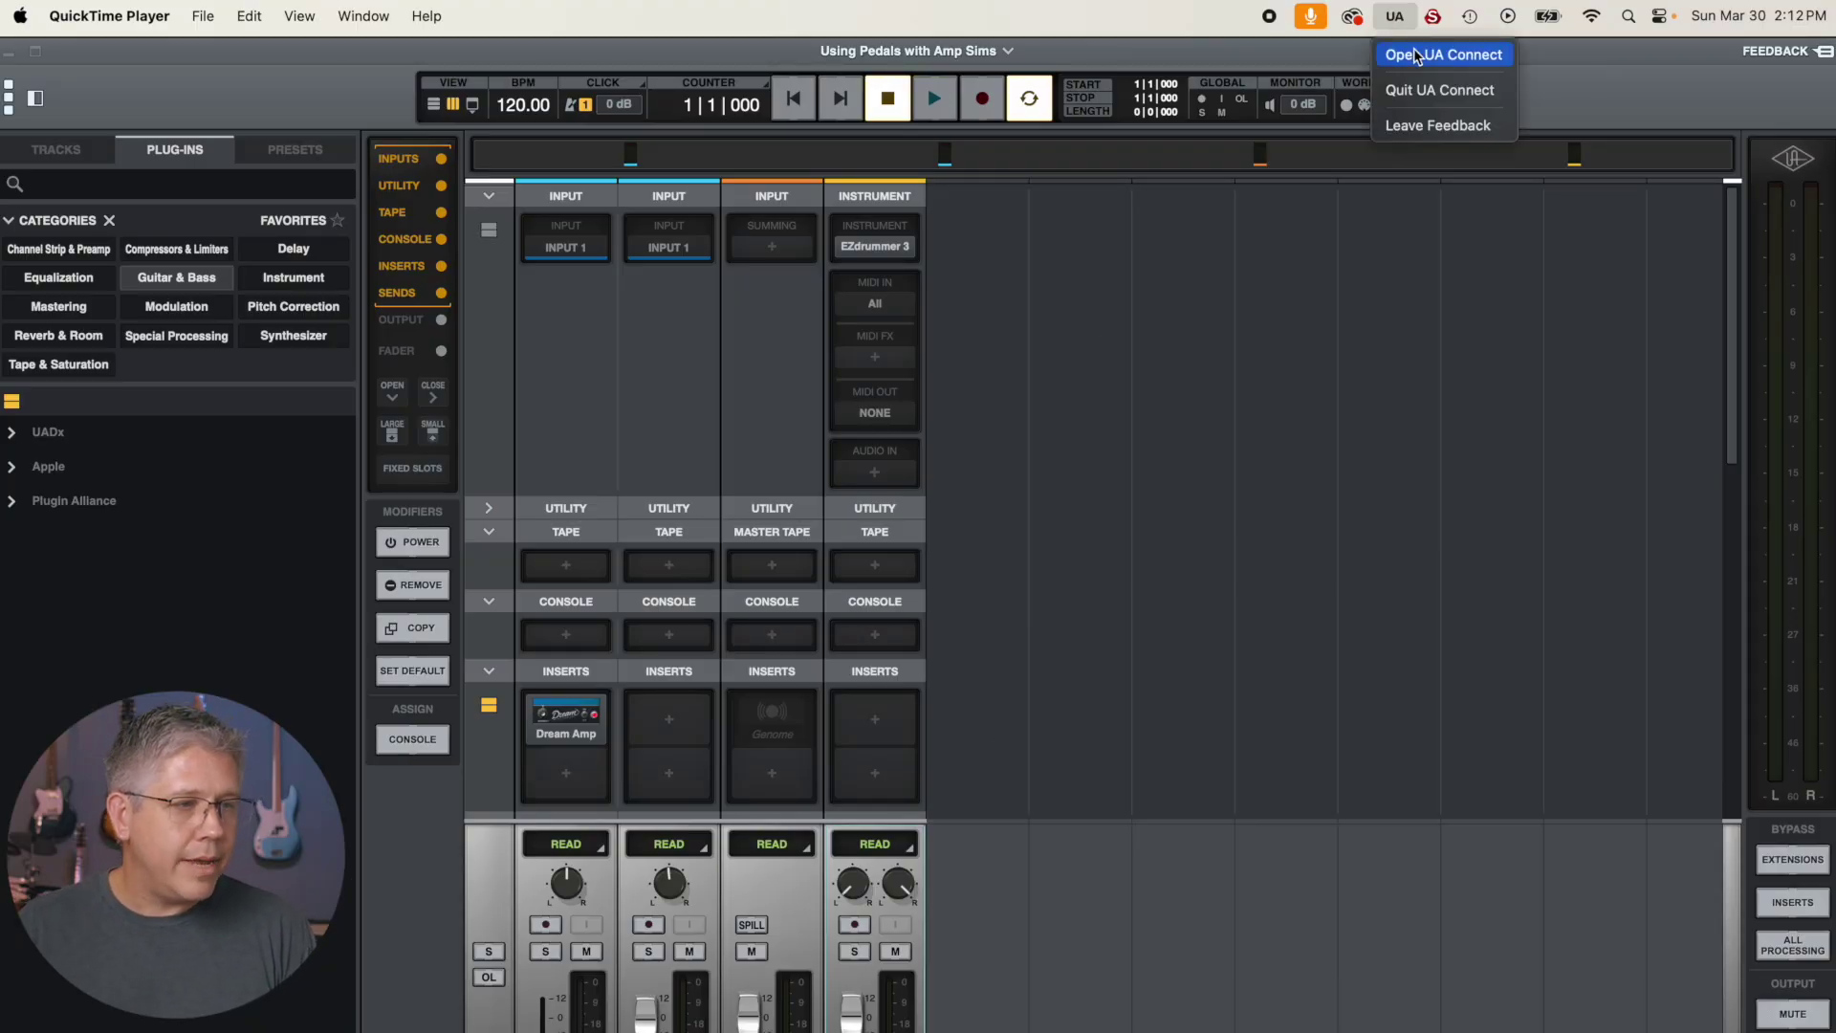
left_click(1411, 54)
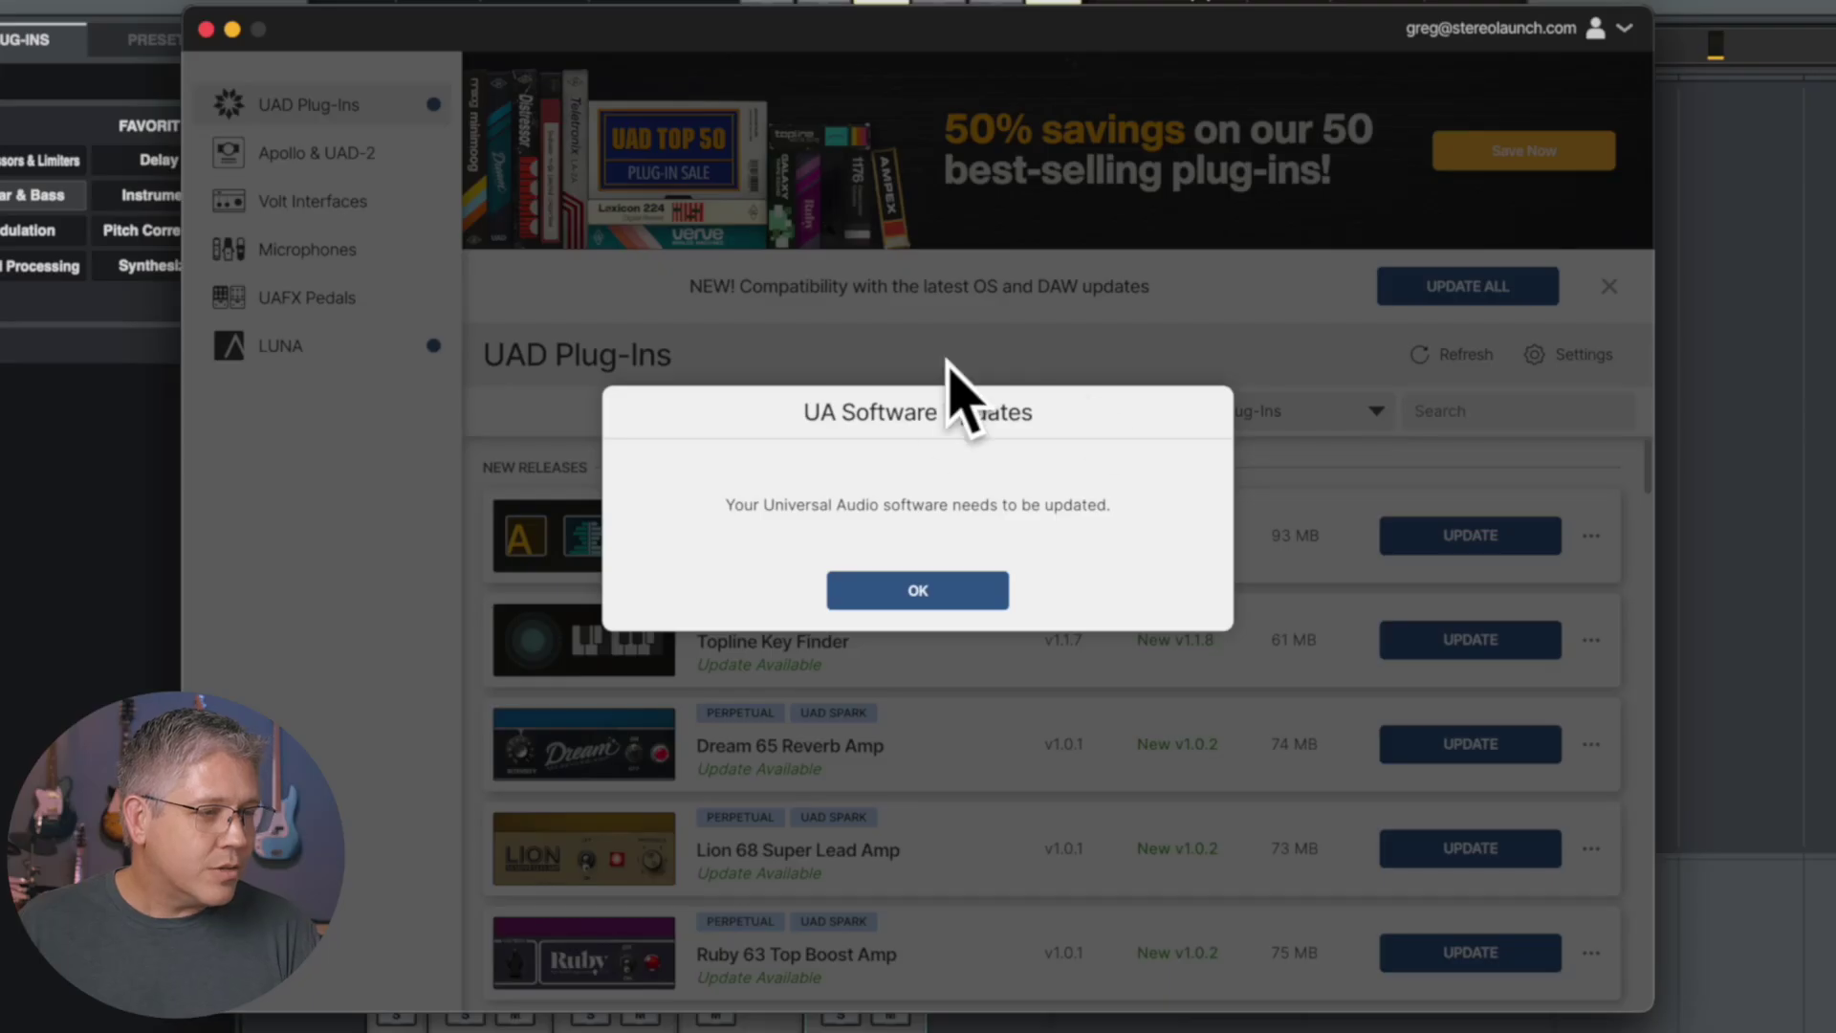
left_click(918, 590)
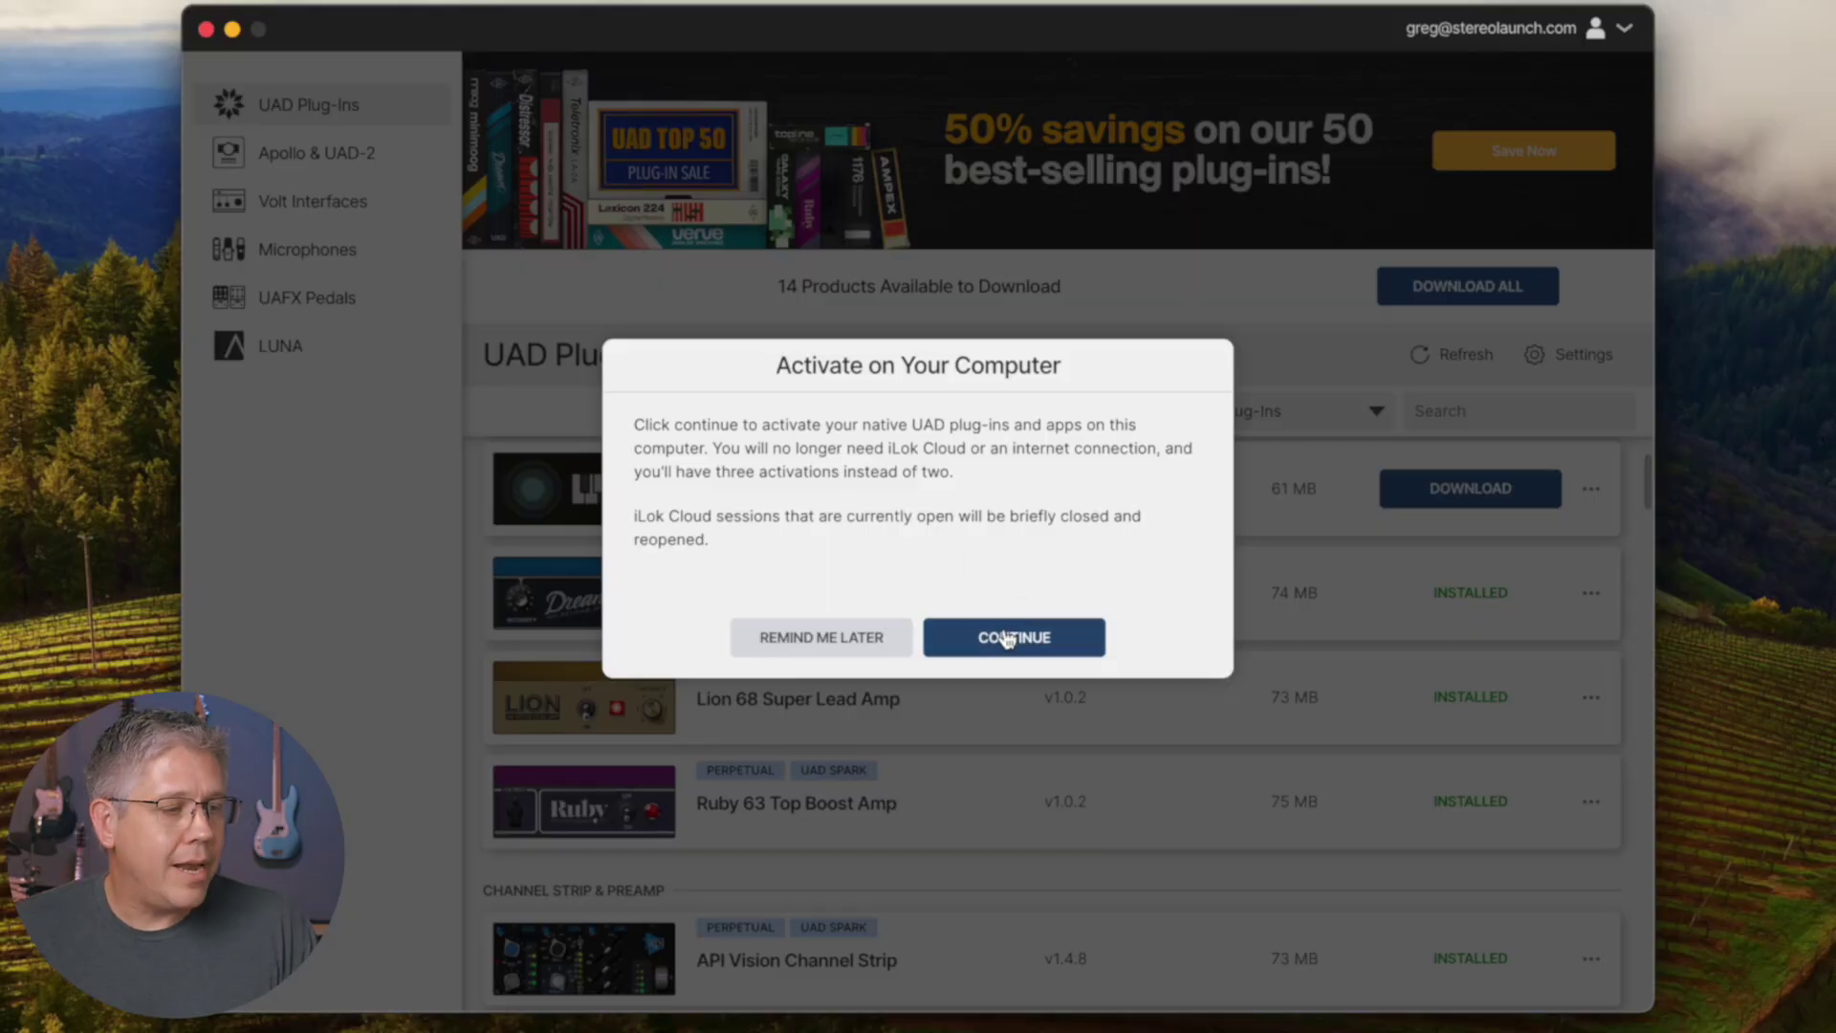
Step: Activate the perpetual UAD plug-ins on this computer instead of iLok Cloud and confirm
left_click(1007, 639)
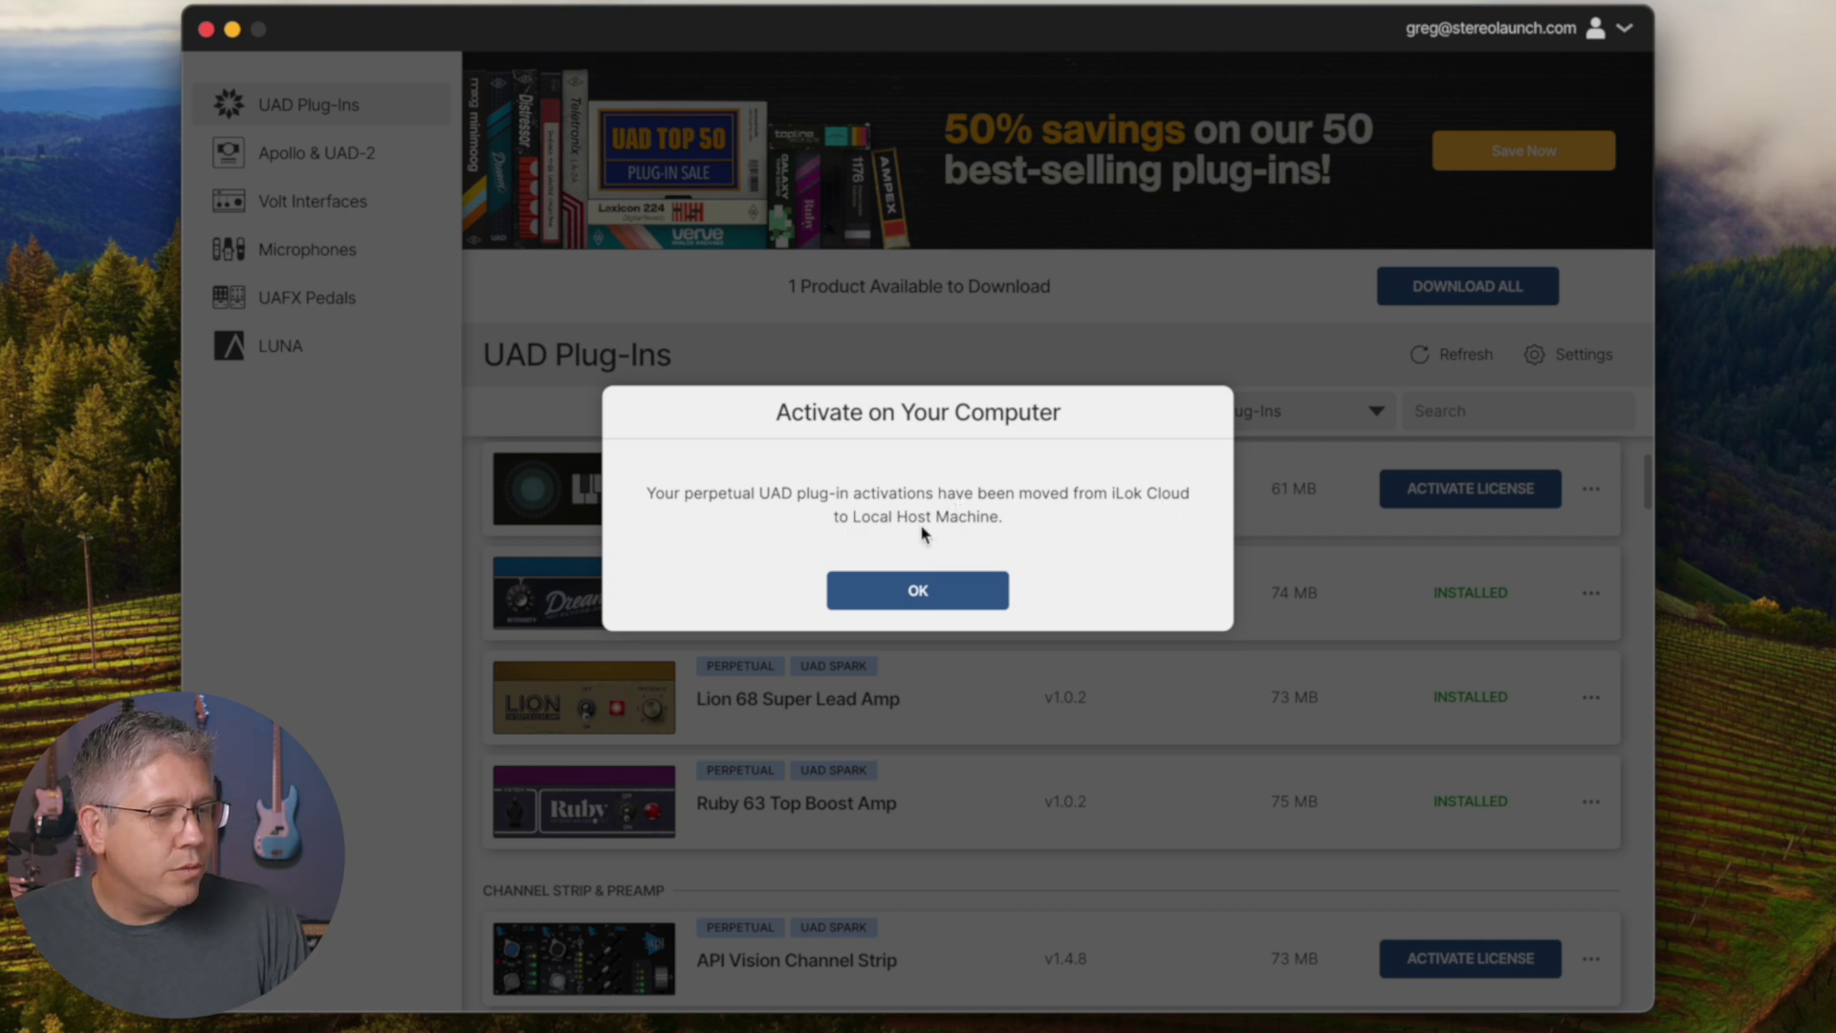
left_click(951, 593)
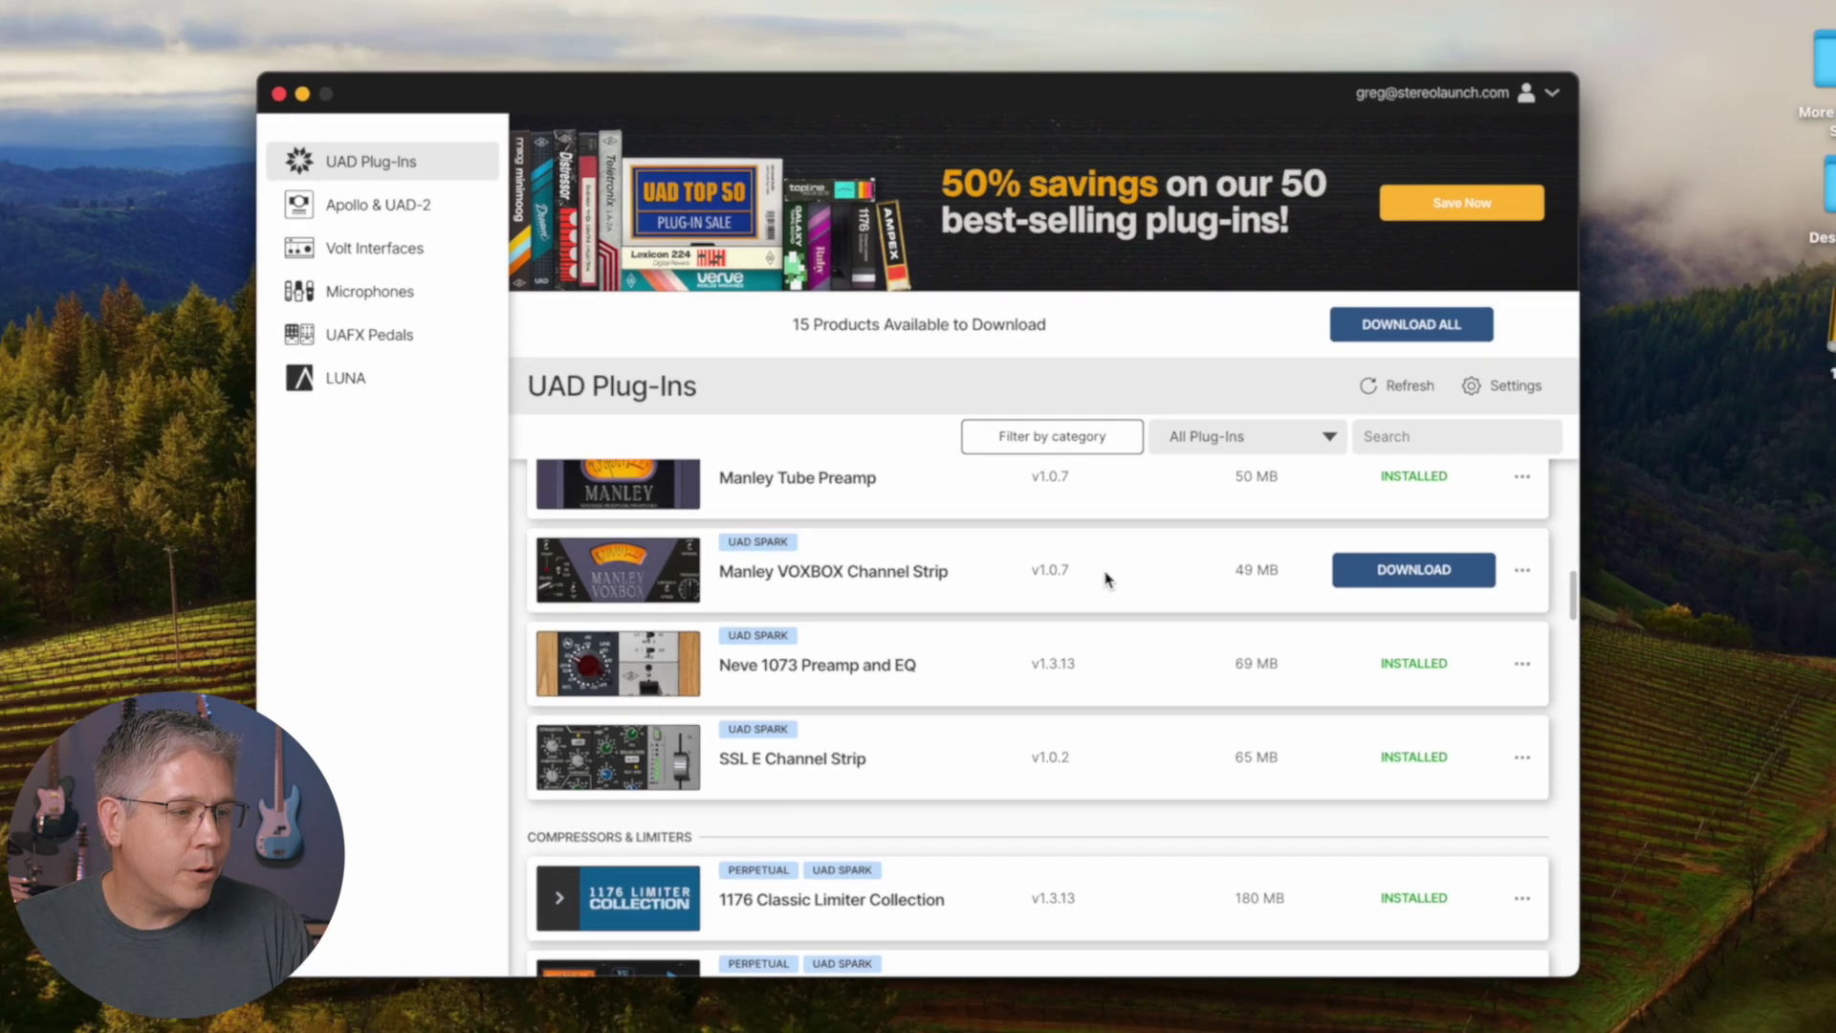
scroll(1022, 620, "up", 2)
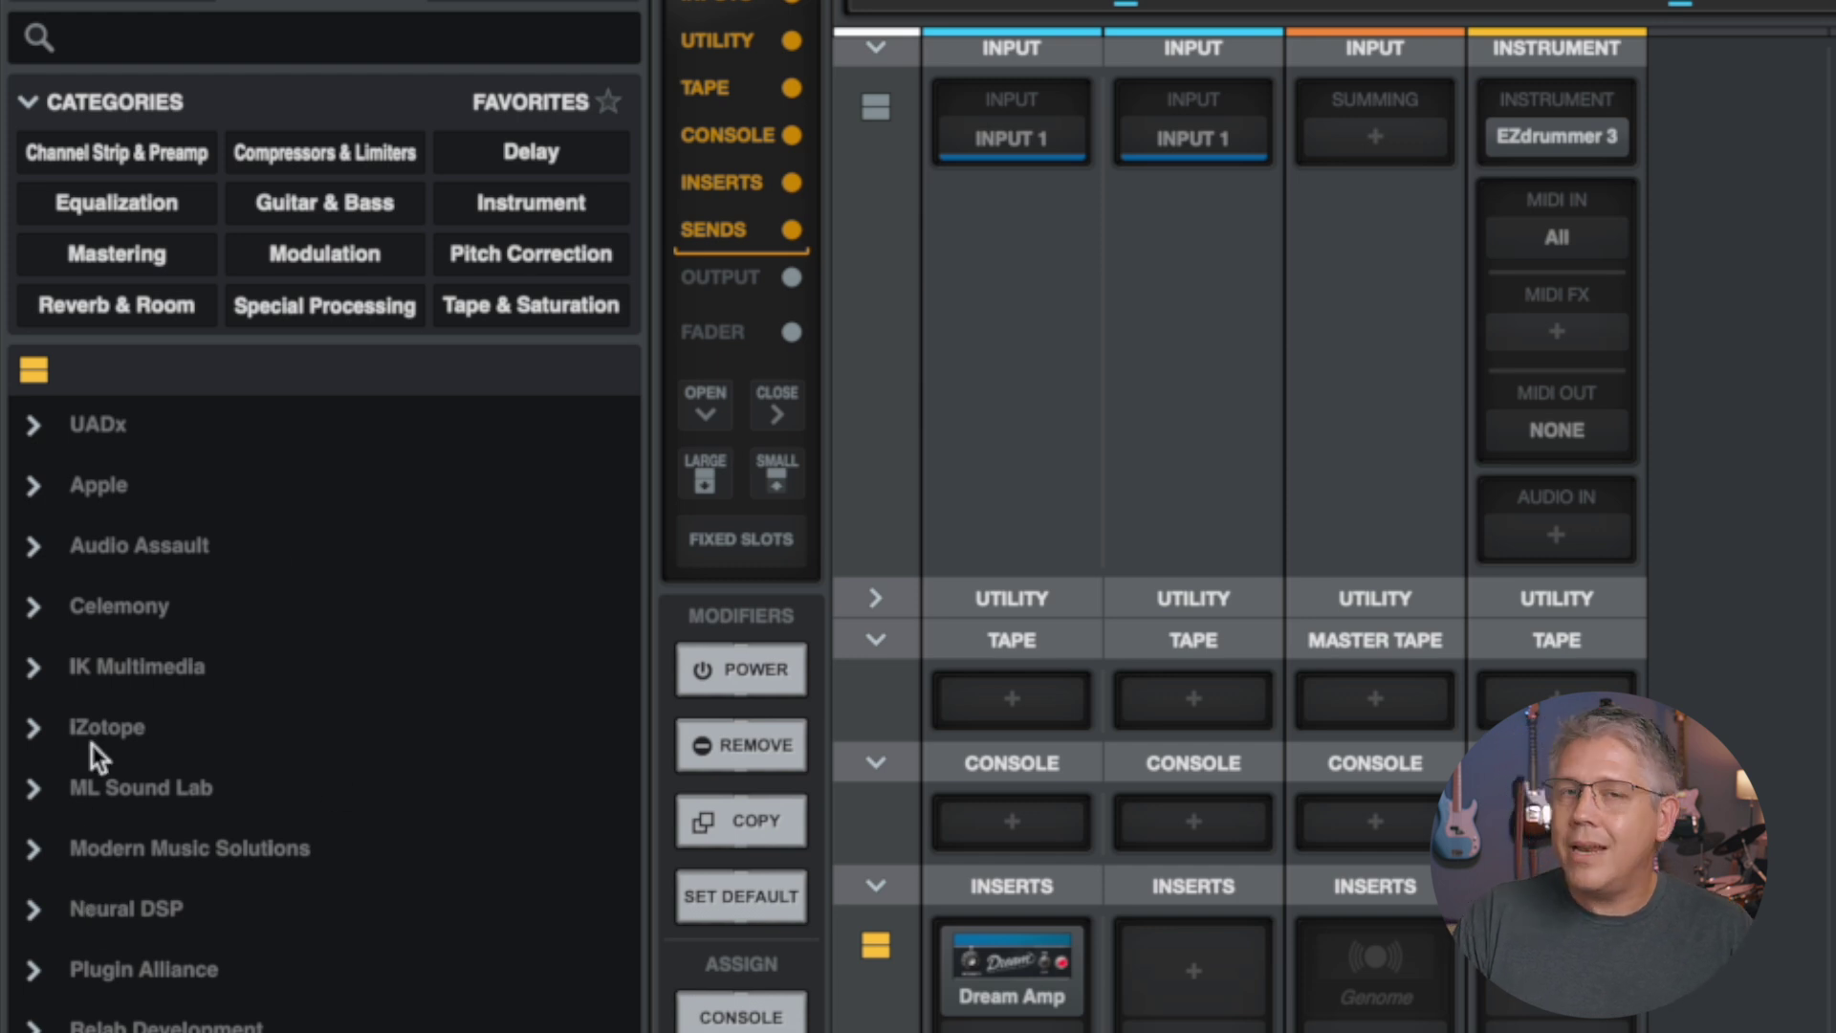
Step: Expand and collapse the Apple folder in LUNA's plug-in browser to view its contents
left_click(34, 486)
left_click(34, 488)
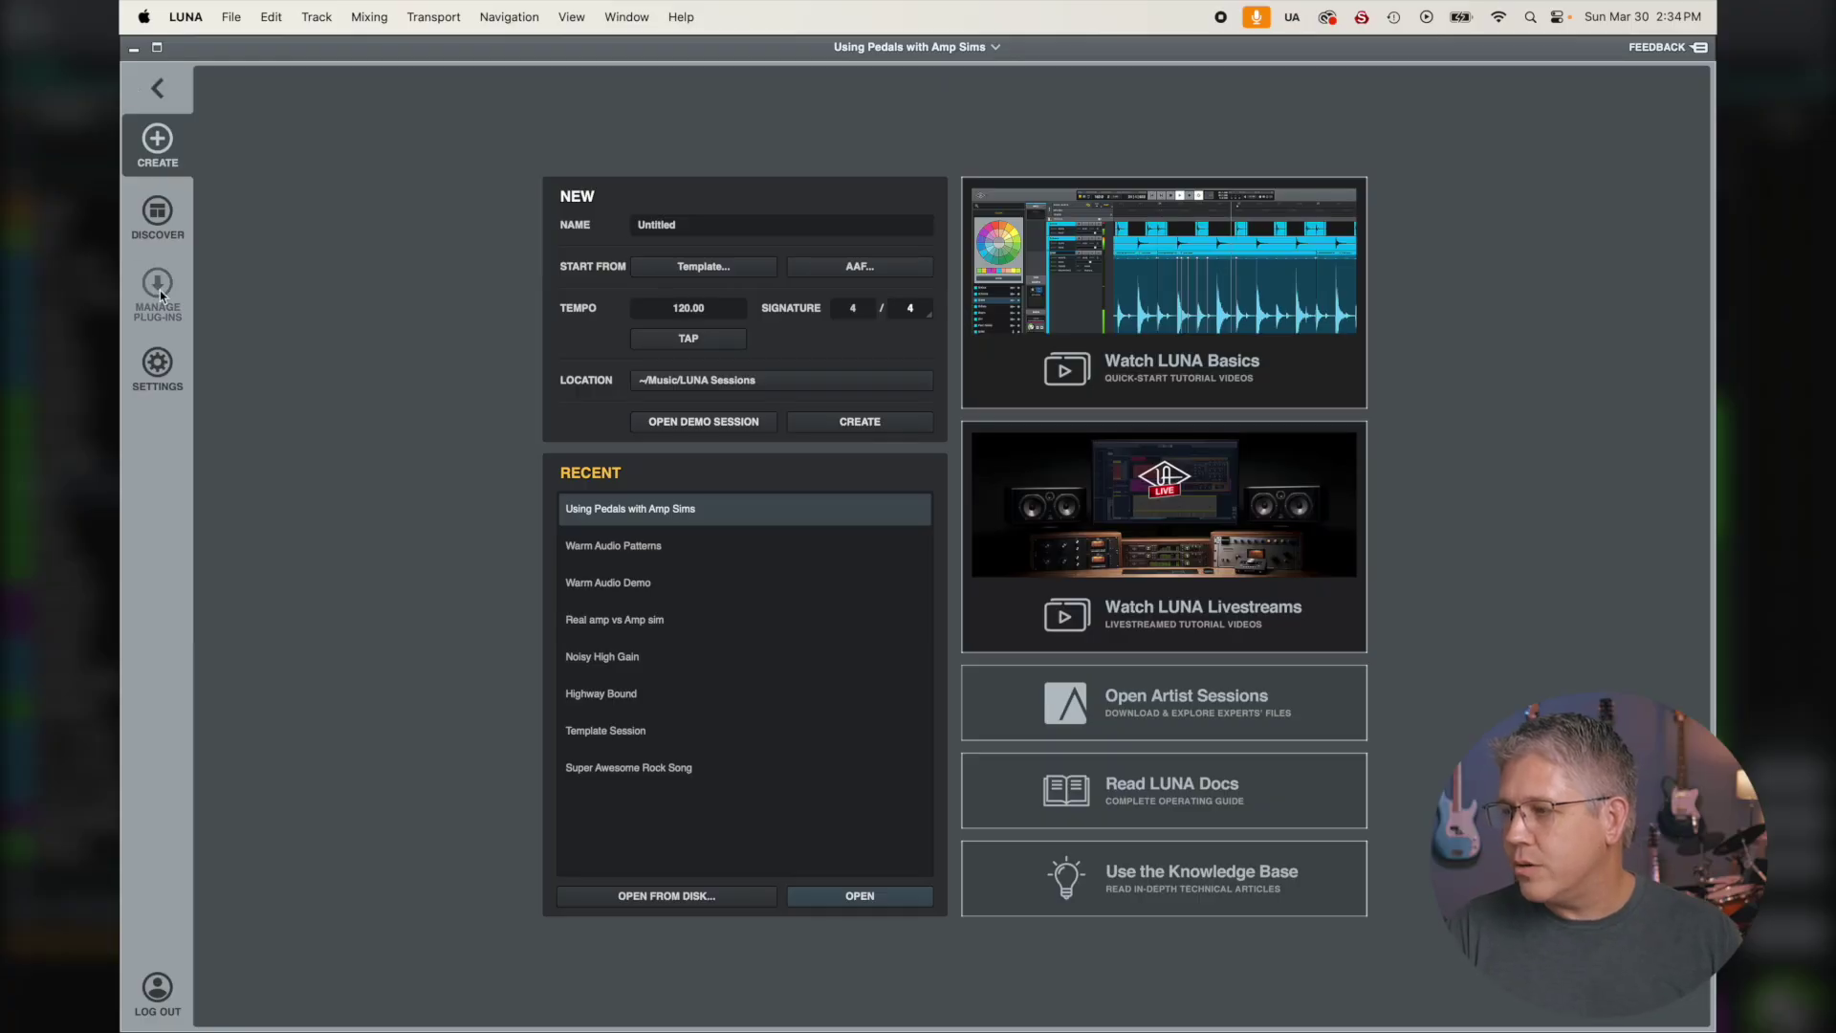
Step: In Manage Plug-ins, keep AU enabled and enable VST3, bringing the list to 253 plugins
left_click(158, 290)
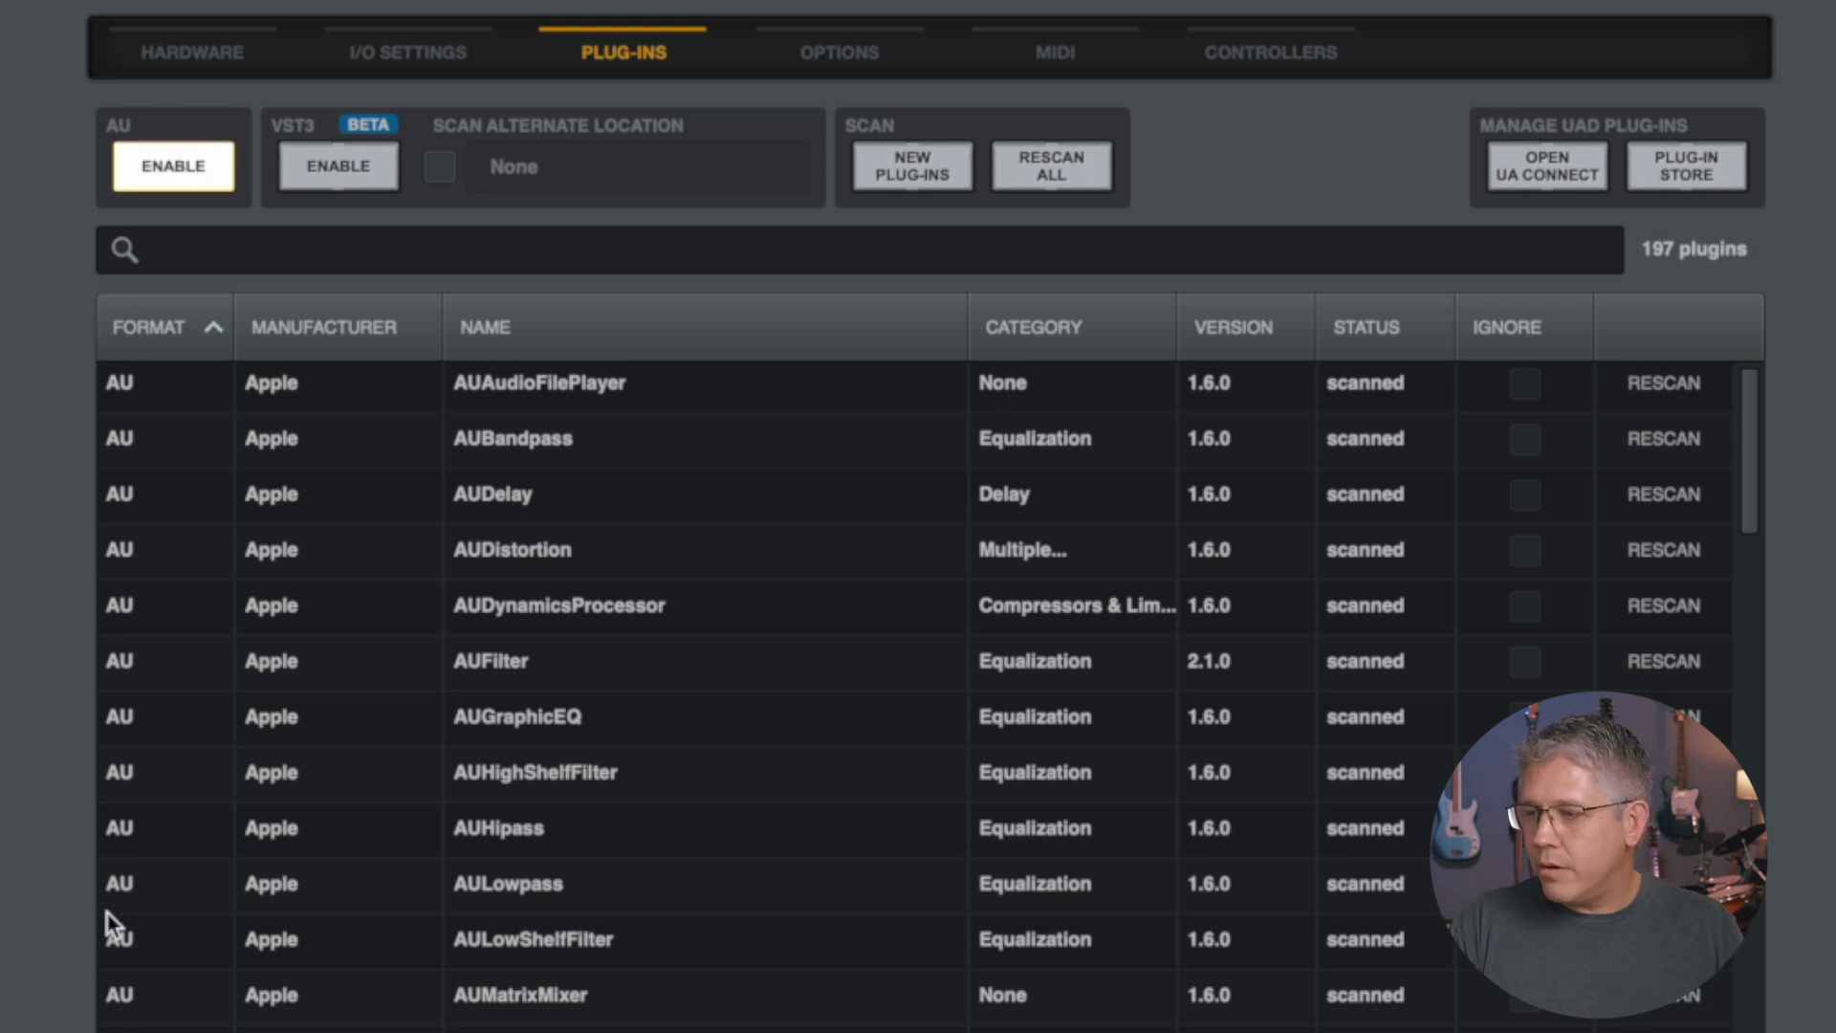
left_click(175, 182)
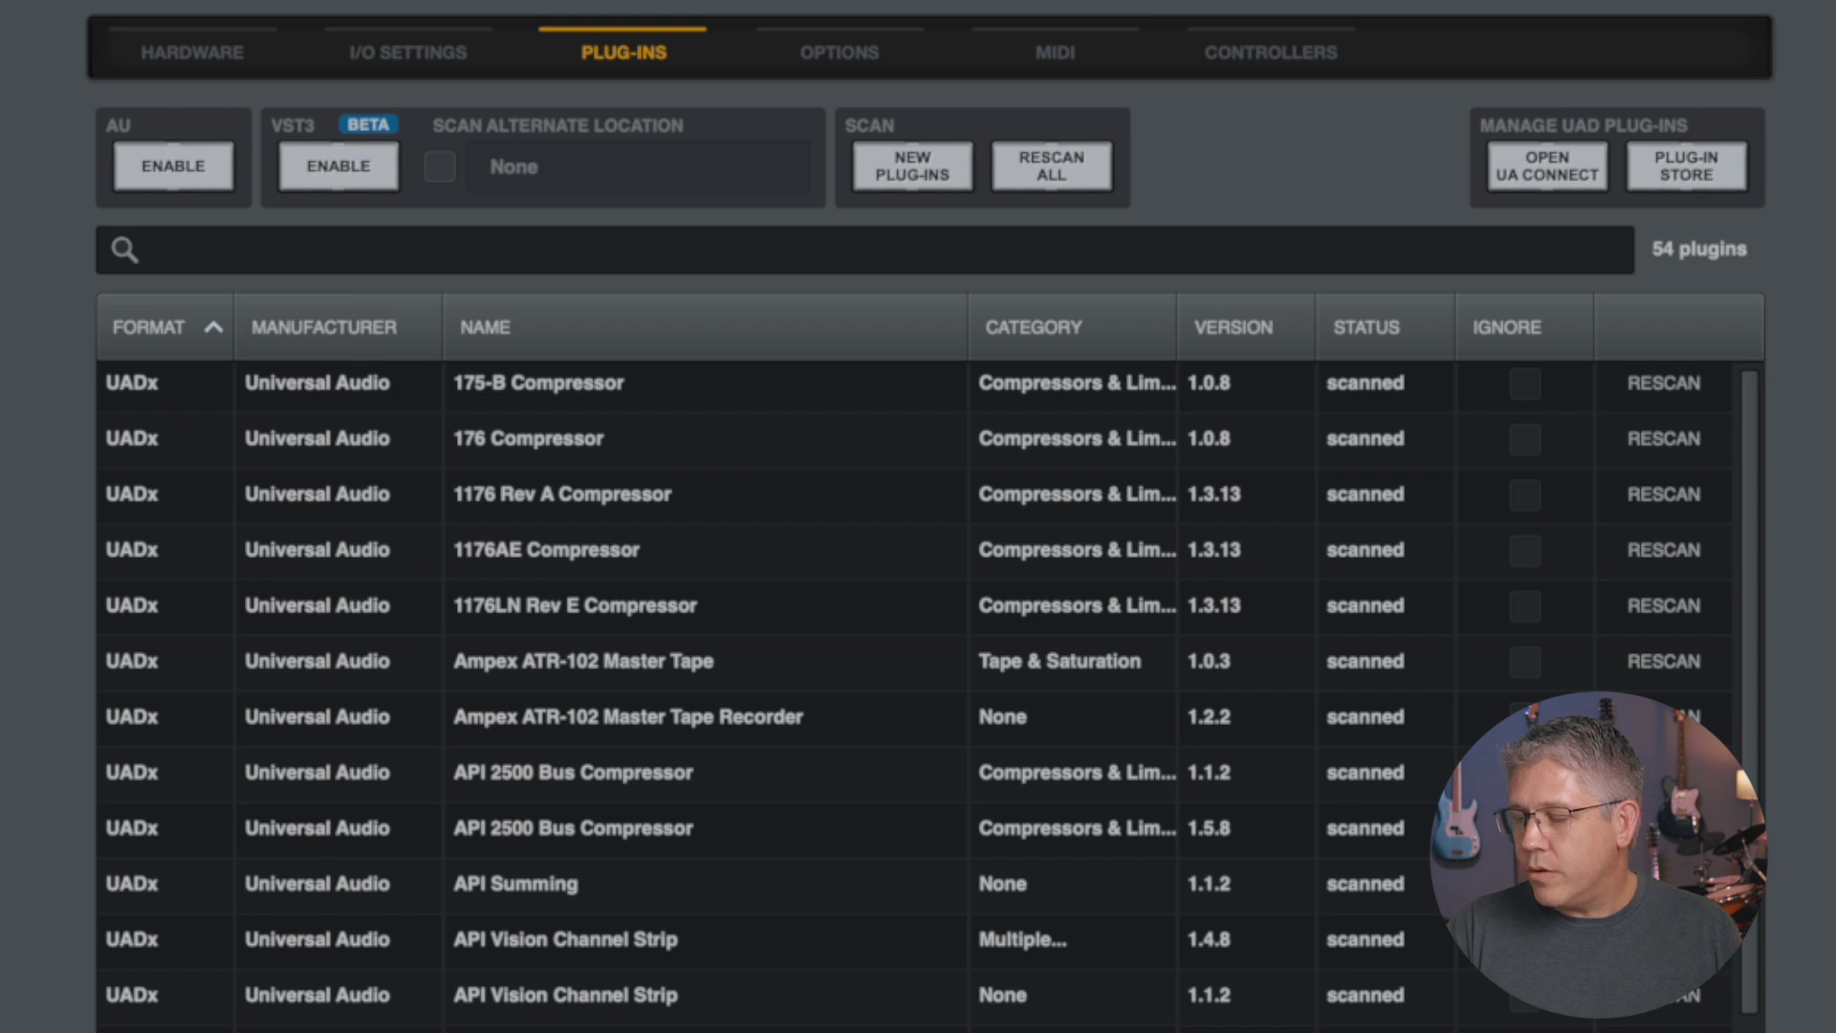
left_click(167, 177)
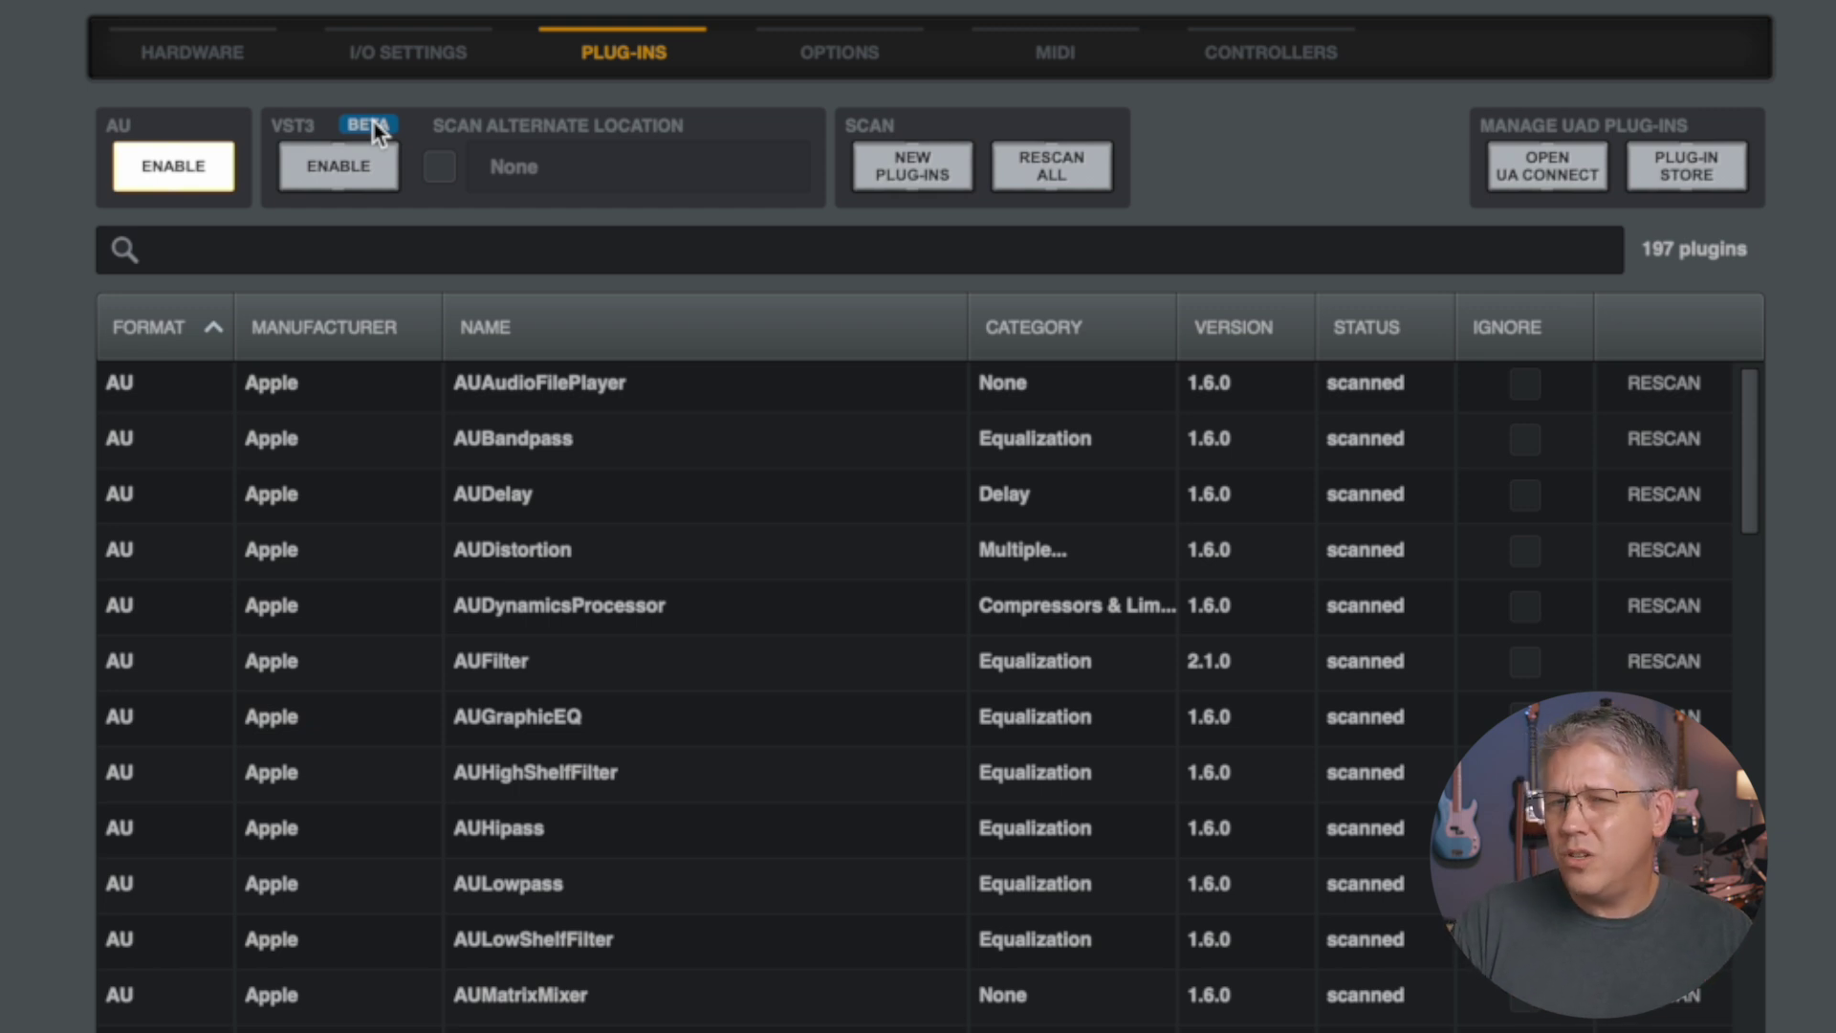
left_click(325, 172)
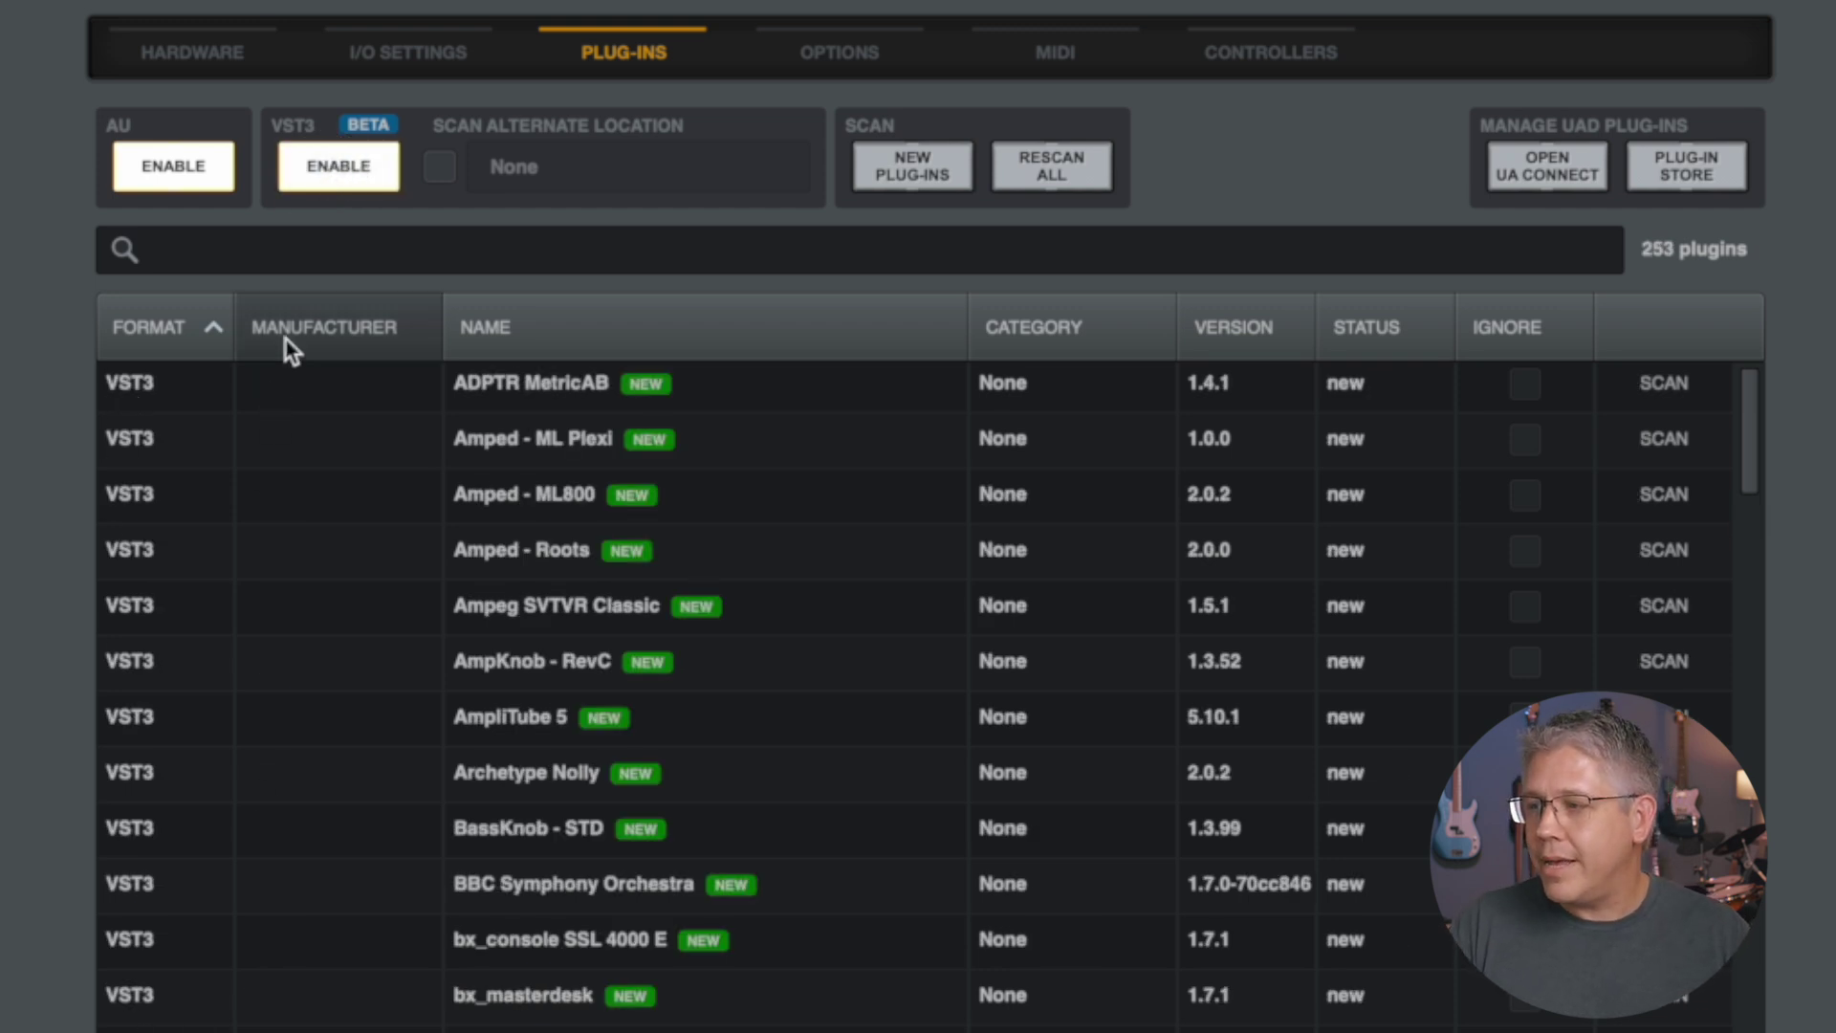
Step: Disable VST3 again for 197 plugins, then search 'CLA' and clear the search
left_click(325, 172)
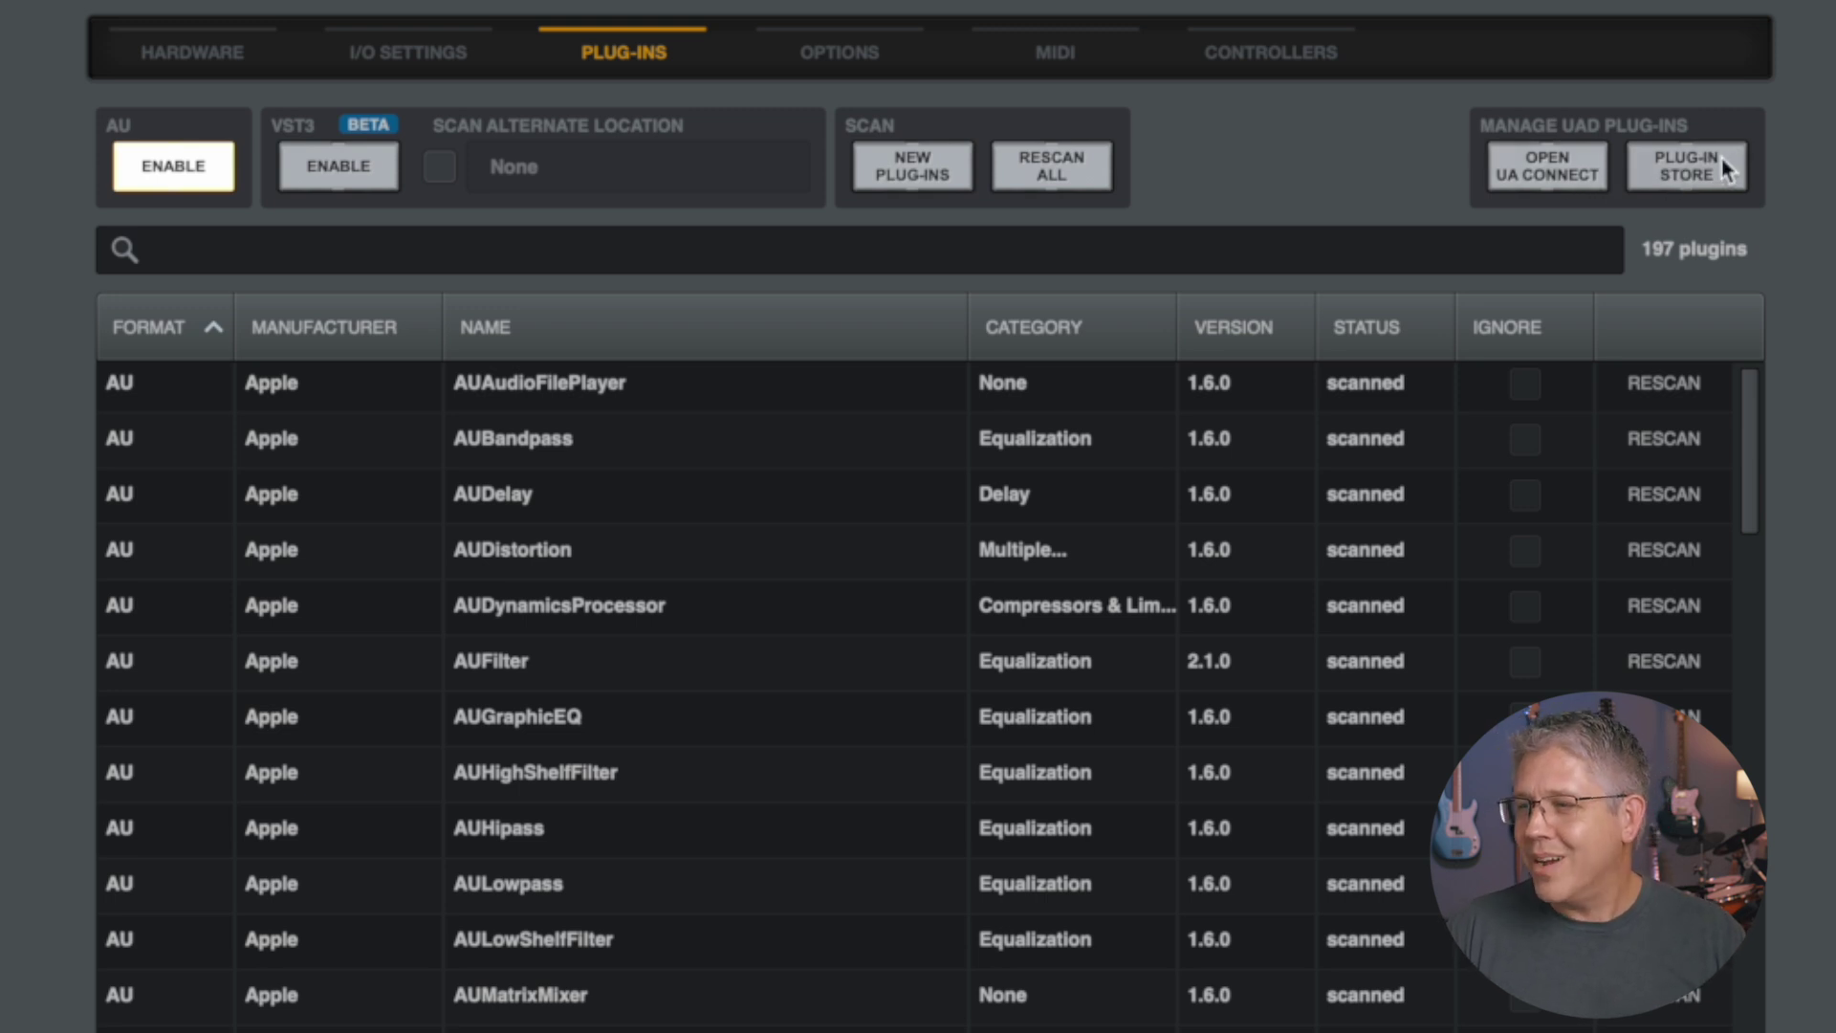
left_click(423, 243)
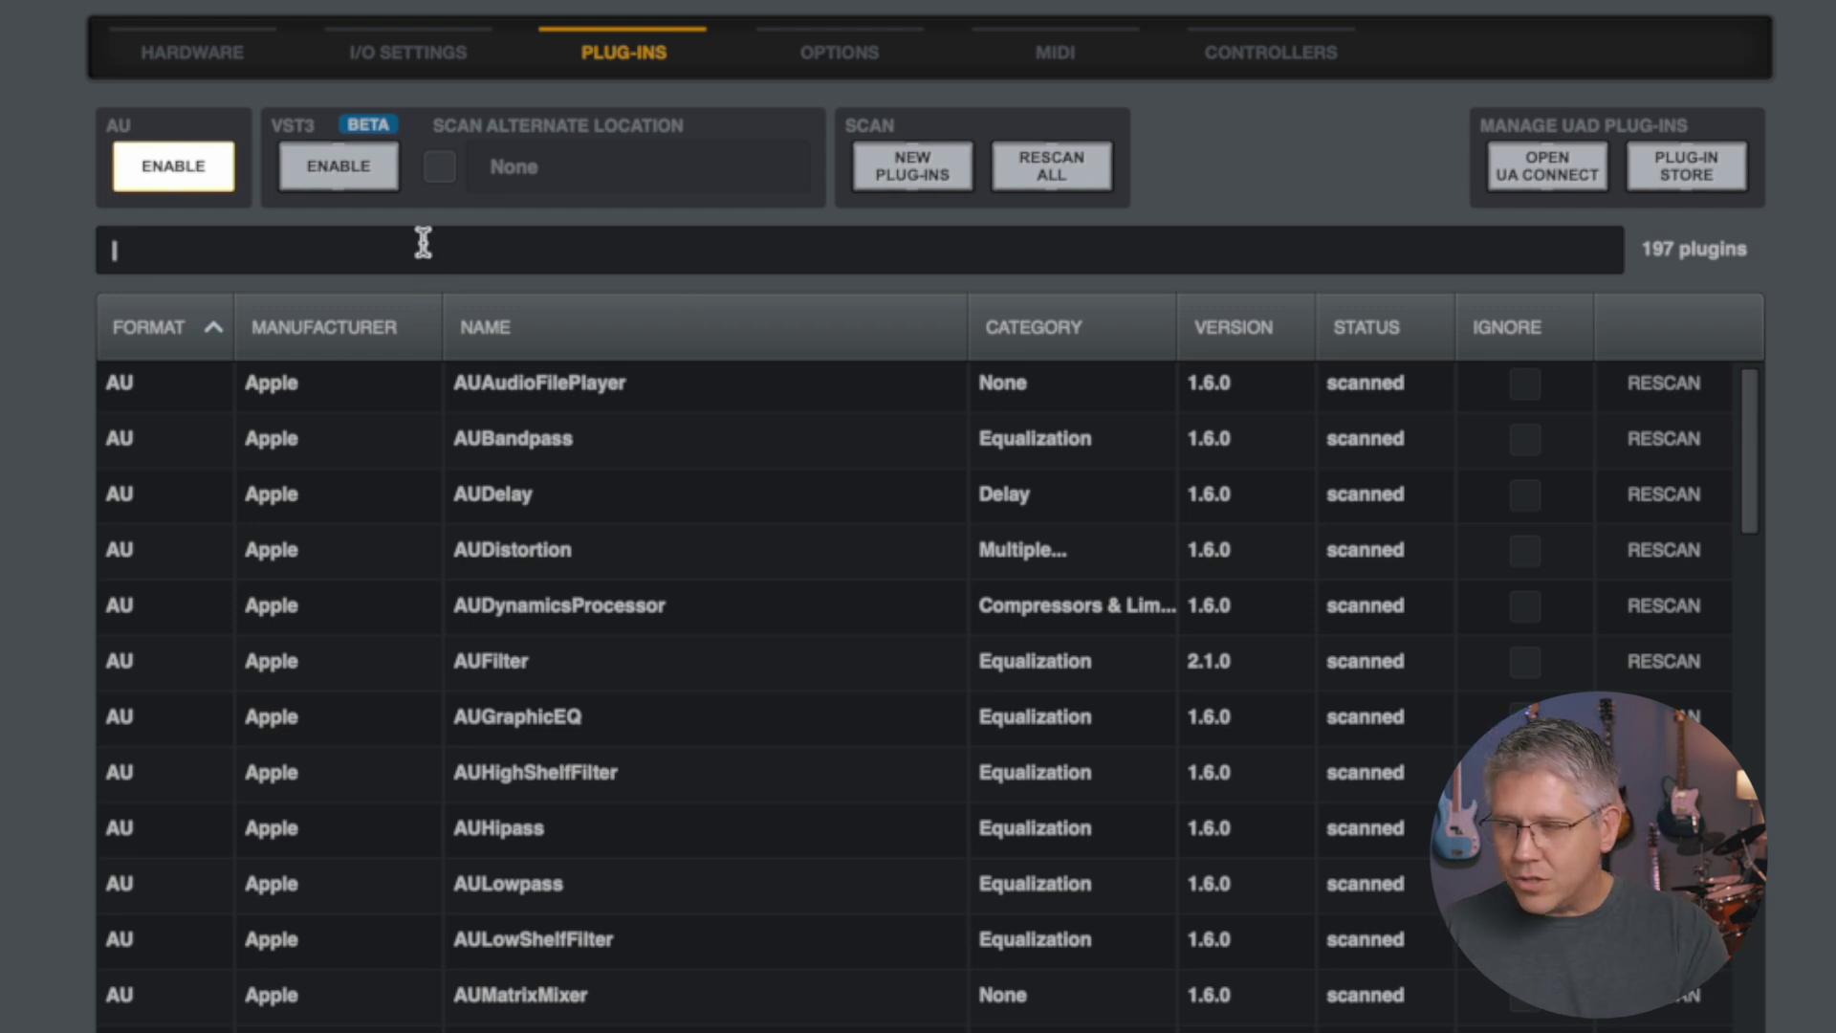
type("CLA")
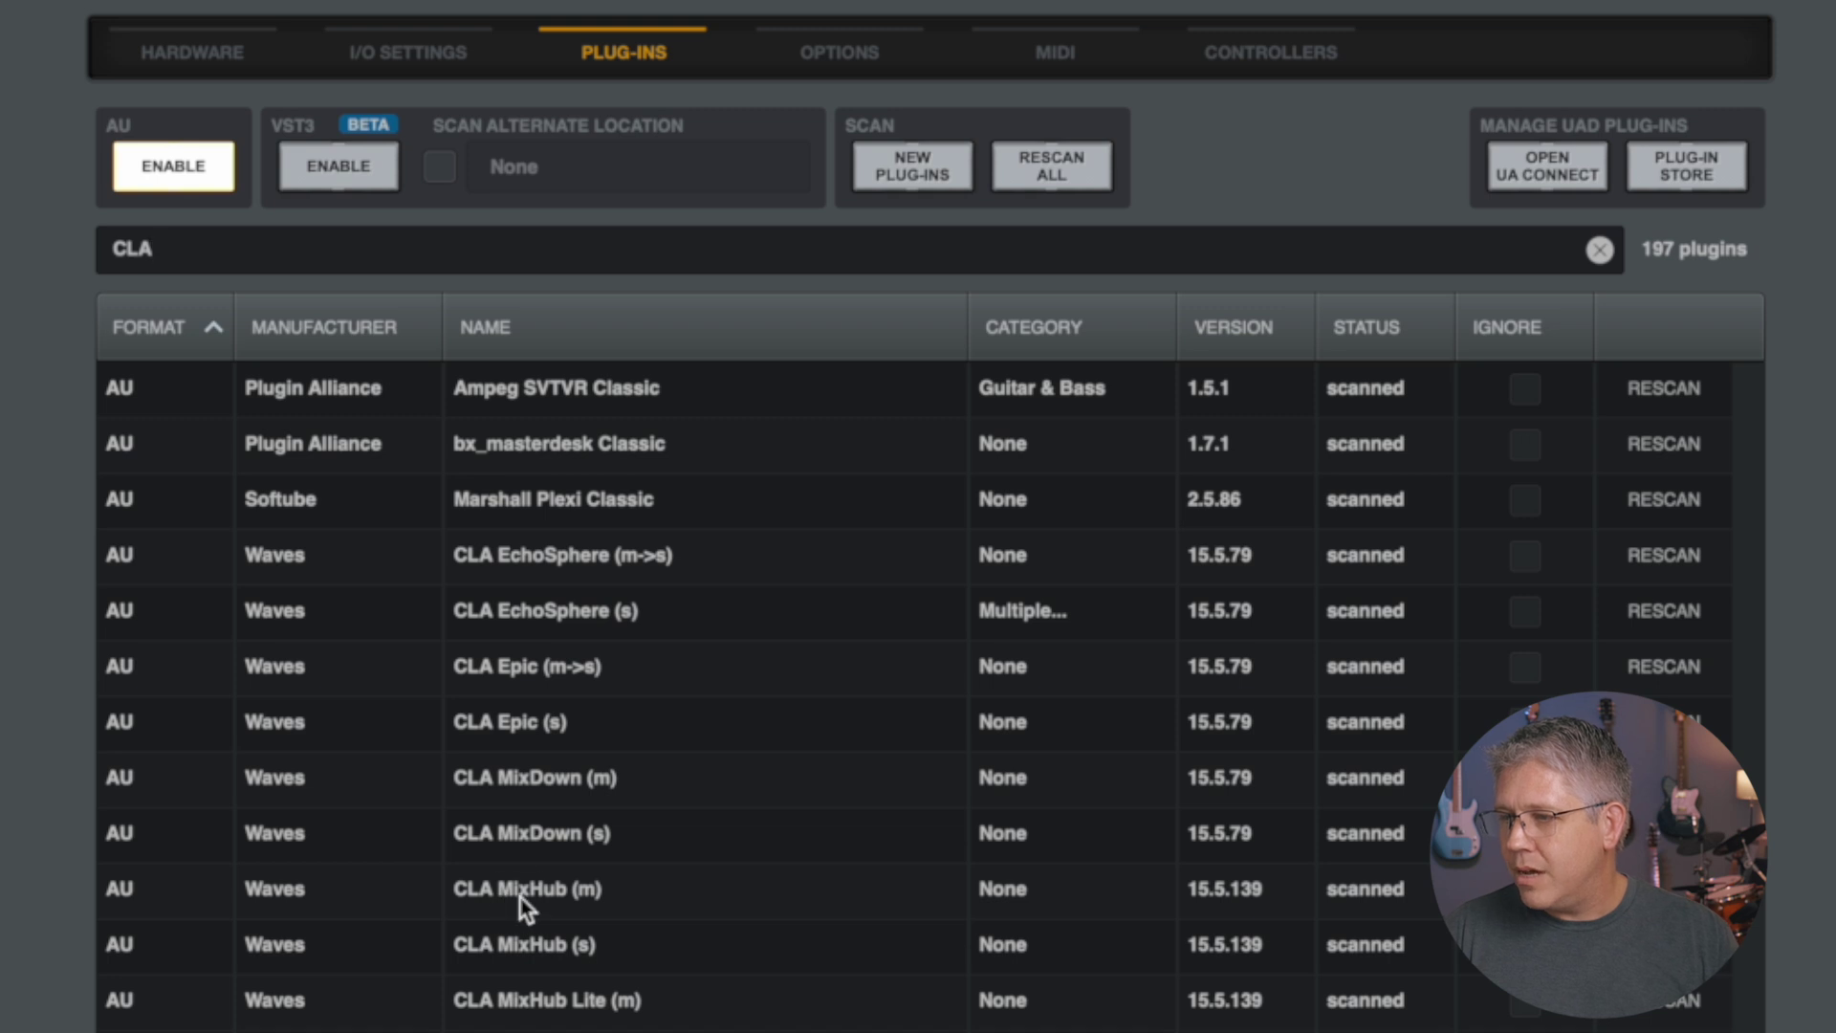
left_click(1599, 250)
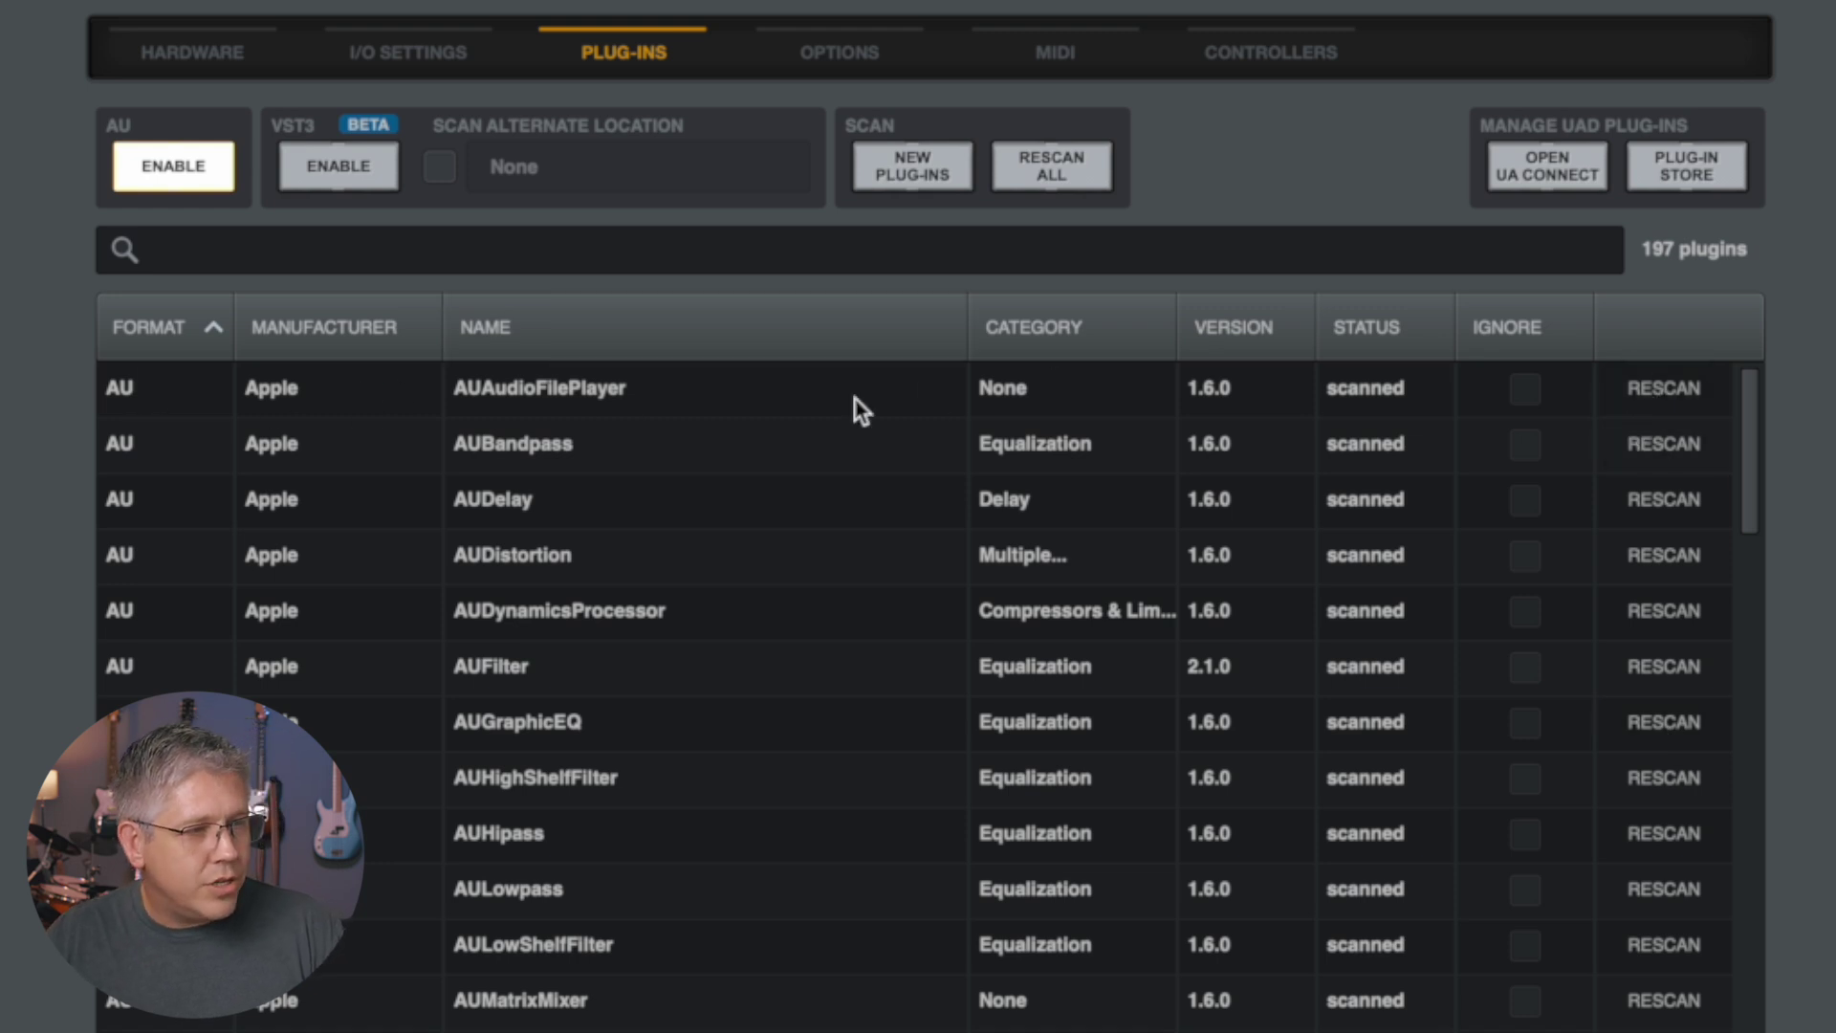
Step: Tick IGNORE for the Apple AU plug-ins, AUAudioFilePlayer through HRTFPanner
left_click(1525, 388)
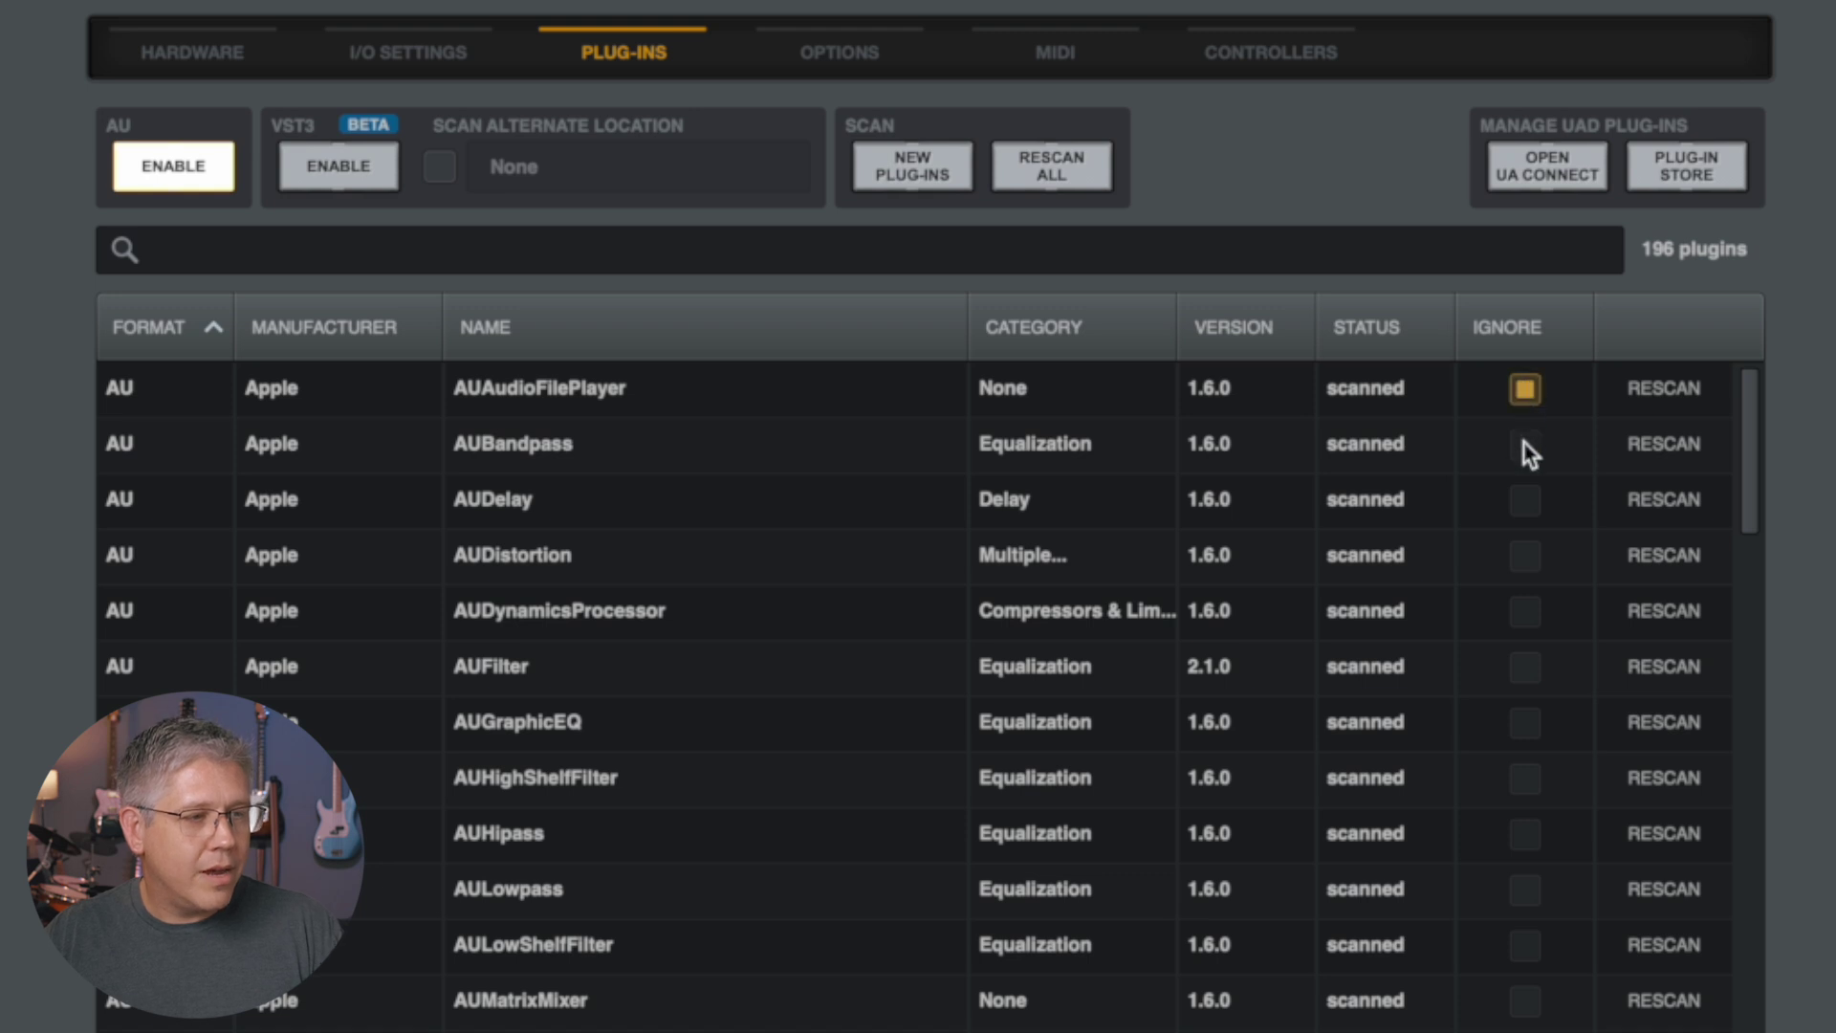
left_click(1524, 500)
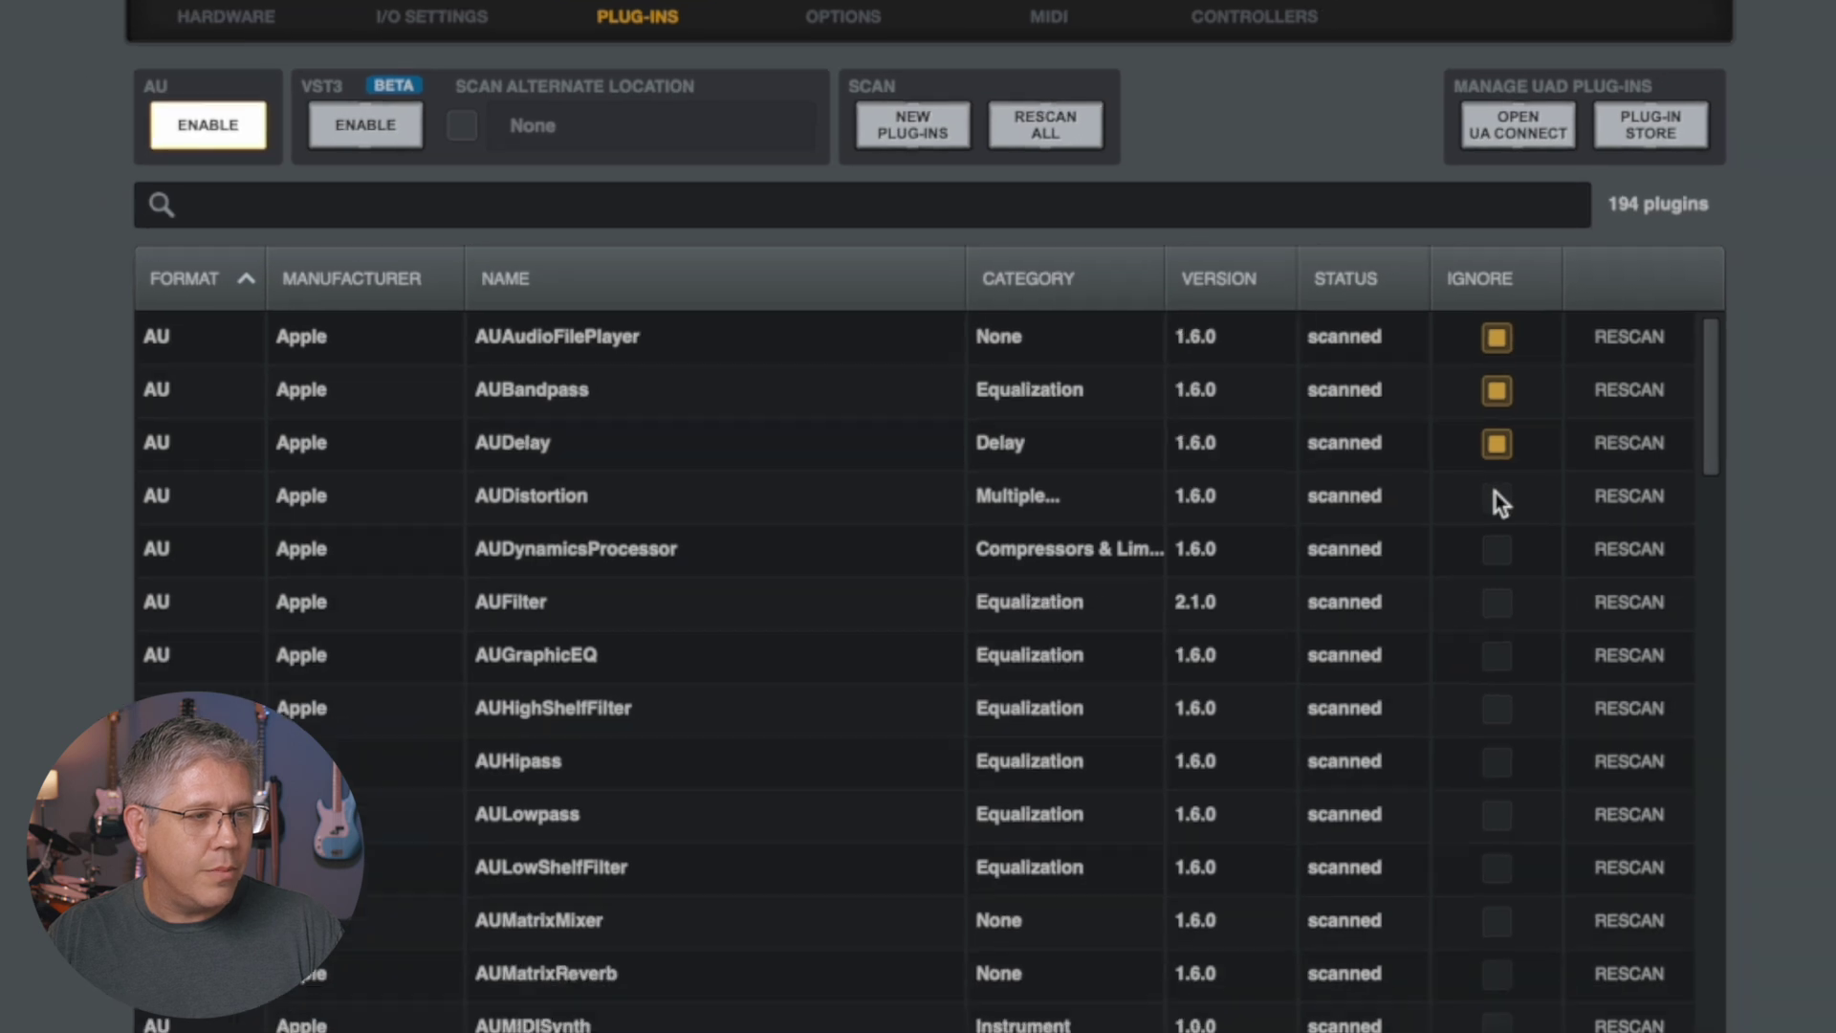
left_click(1525, 554)
left_click(1525, 610)
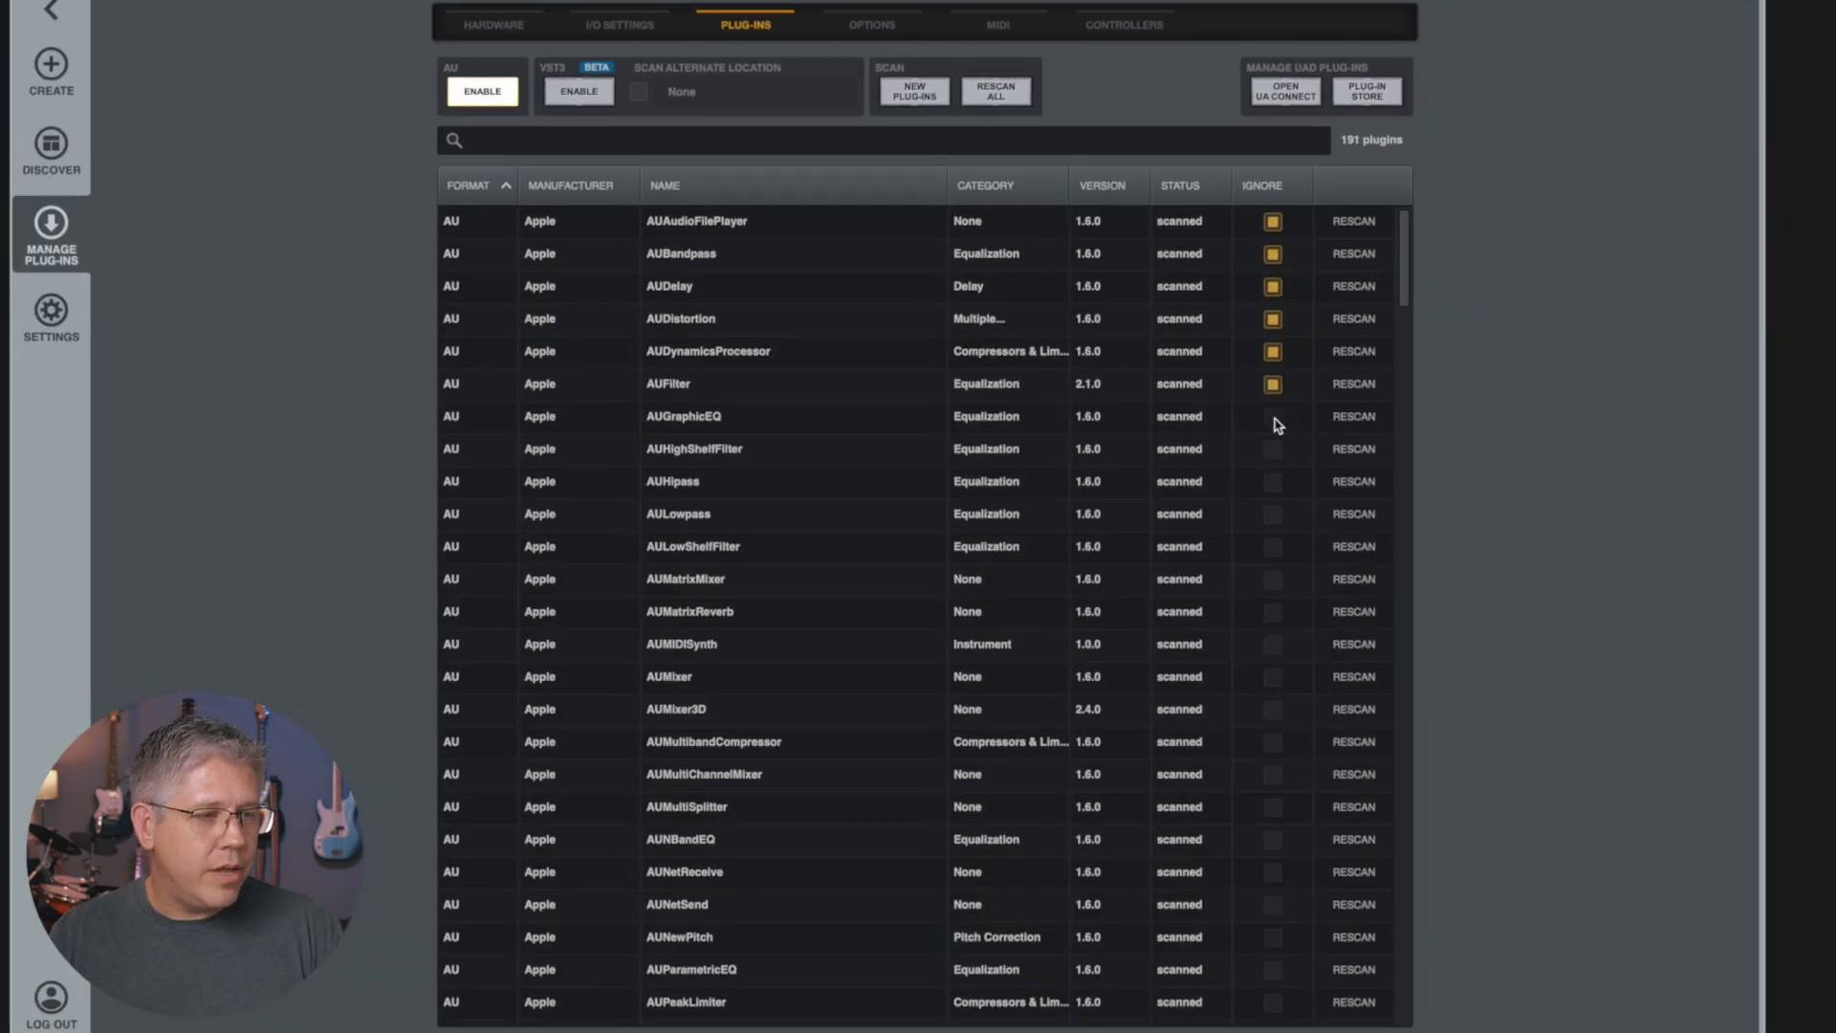
left_click_drag(1275, 418, 1282, 820)
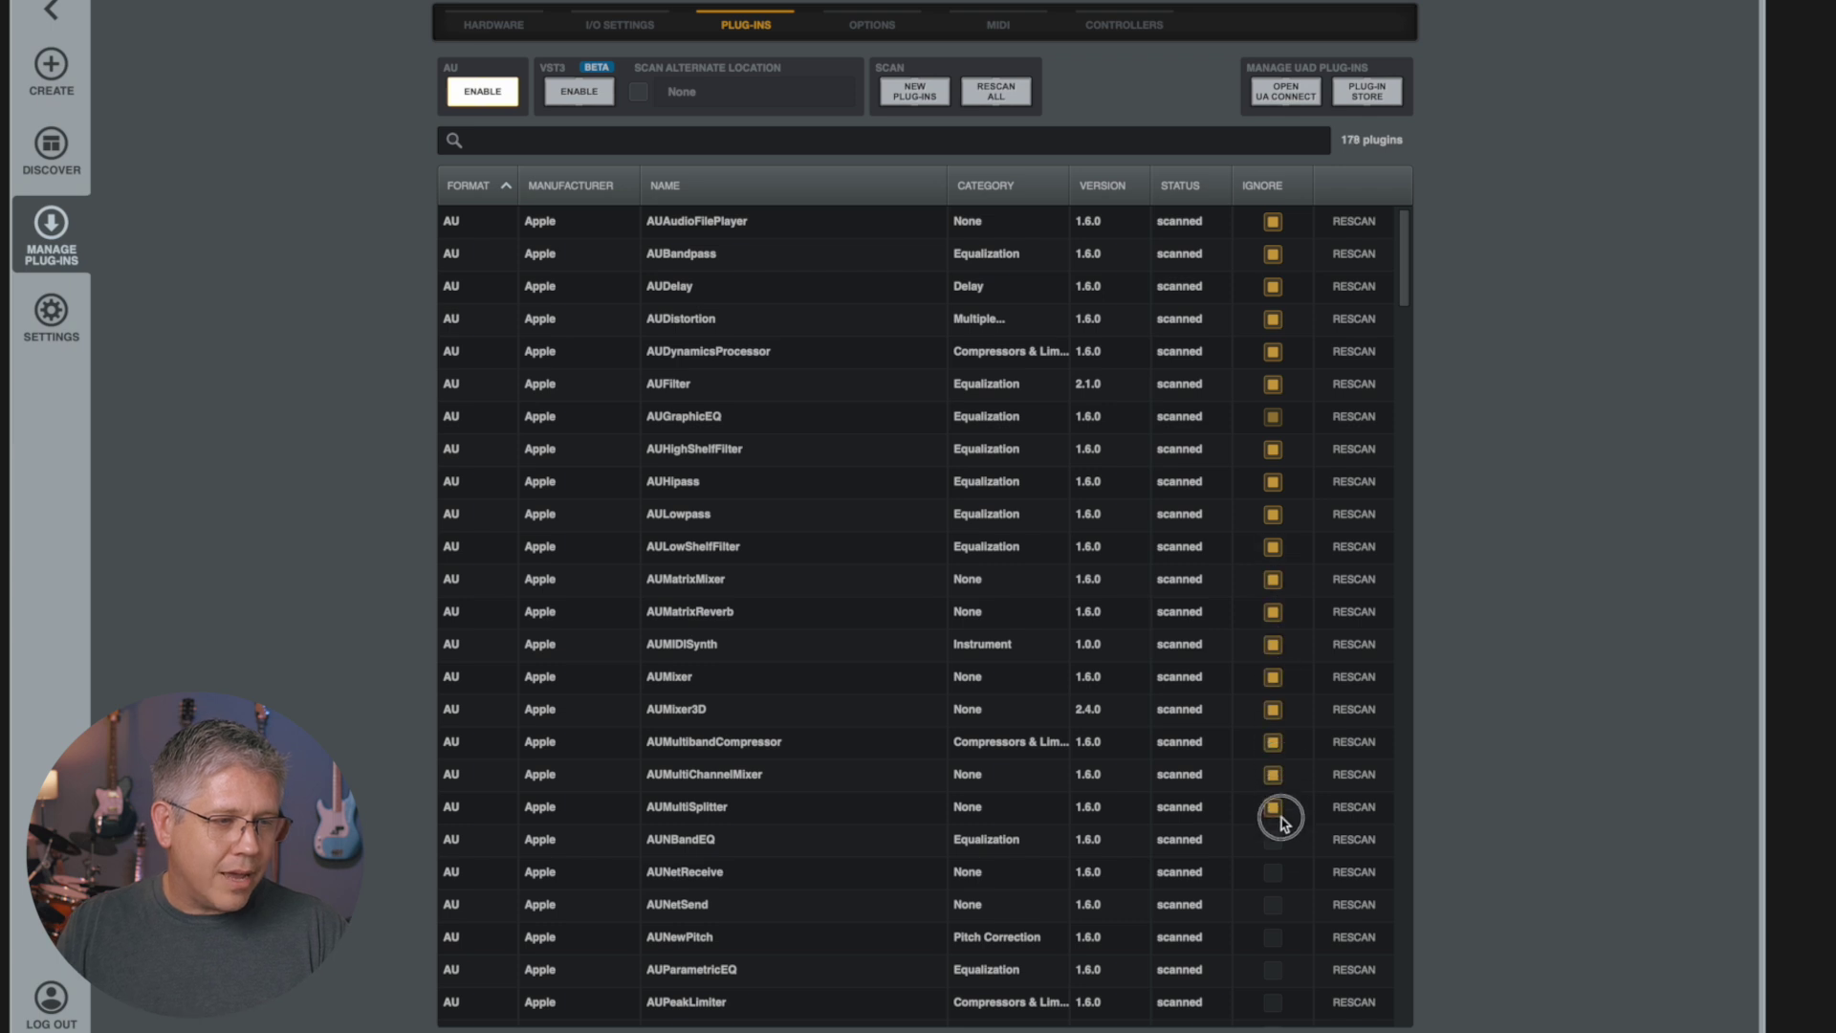
scroll(1274, 961, "down", 6)
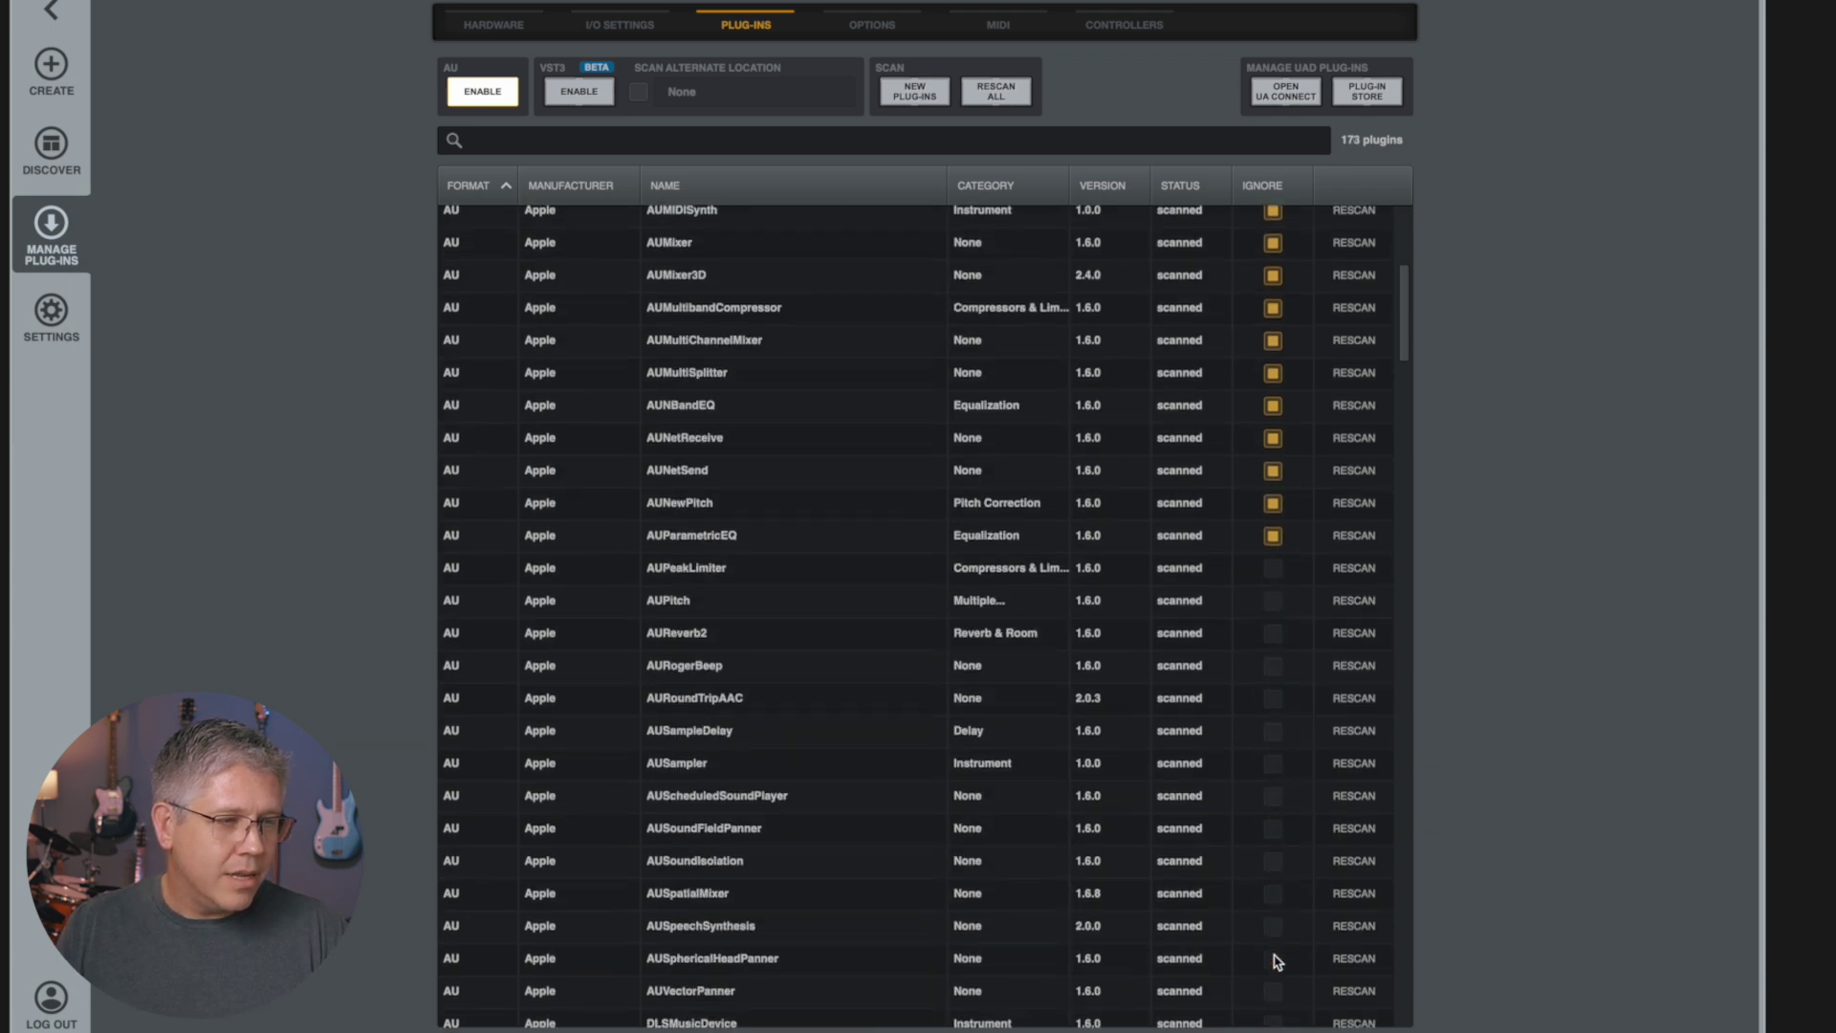
left_click_drag(1273, 466, 1273, 678)
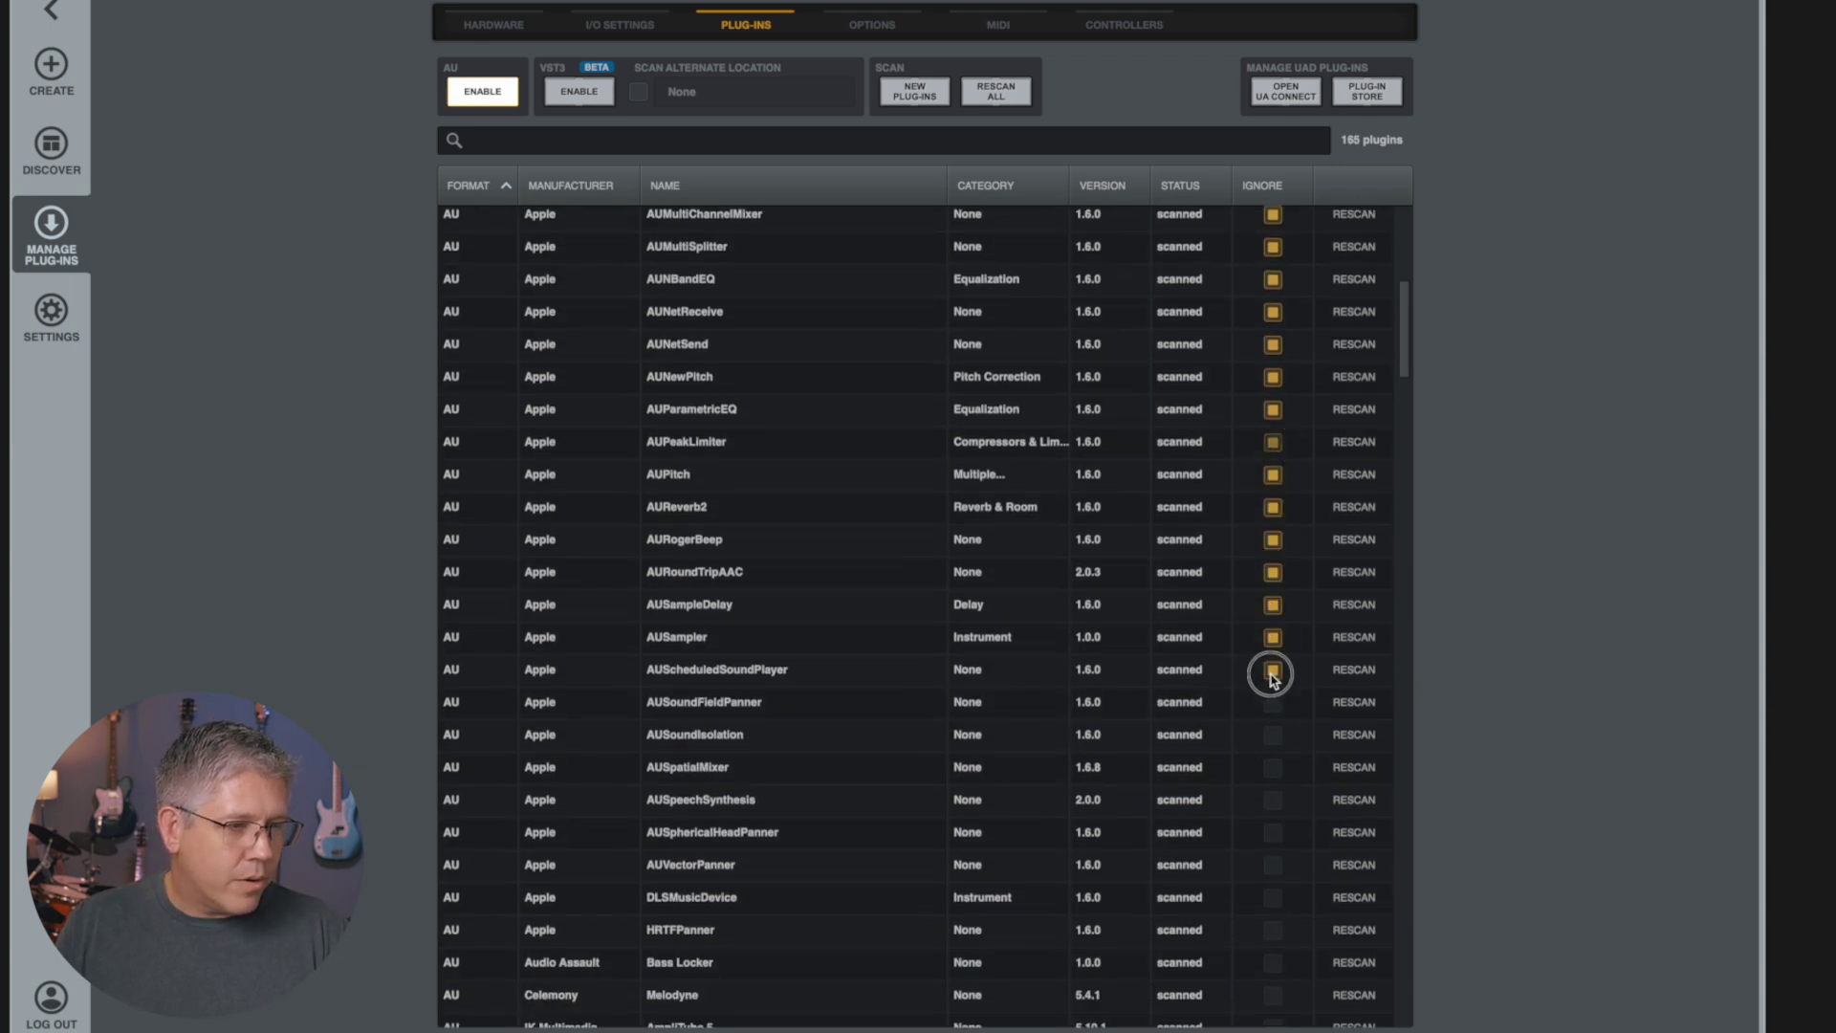
left_click_drag(1261, 808, 1262, 939)
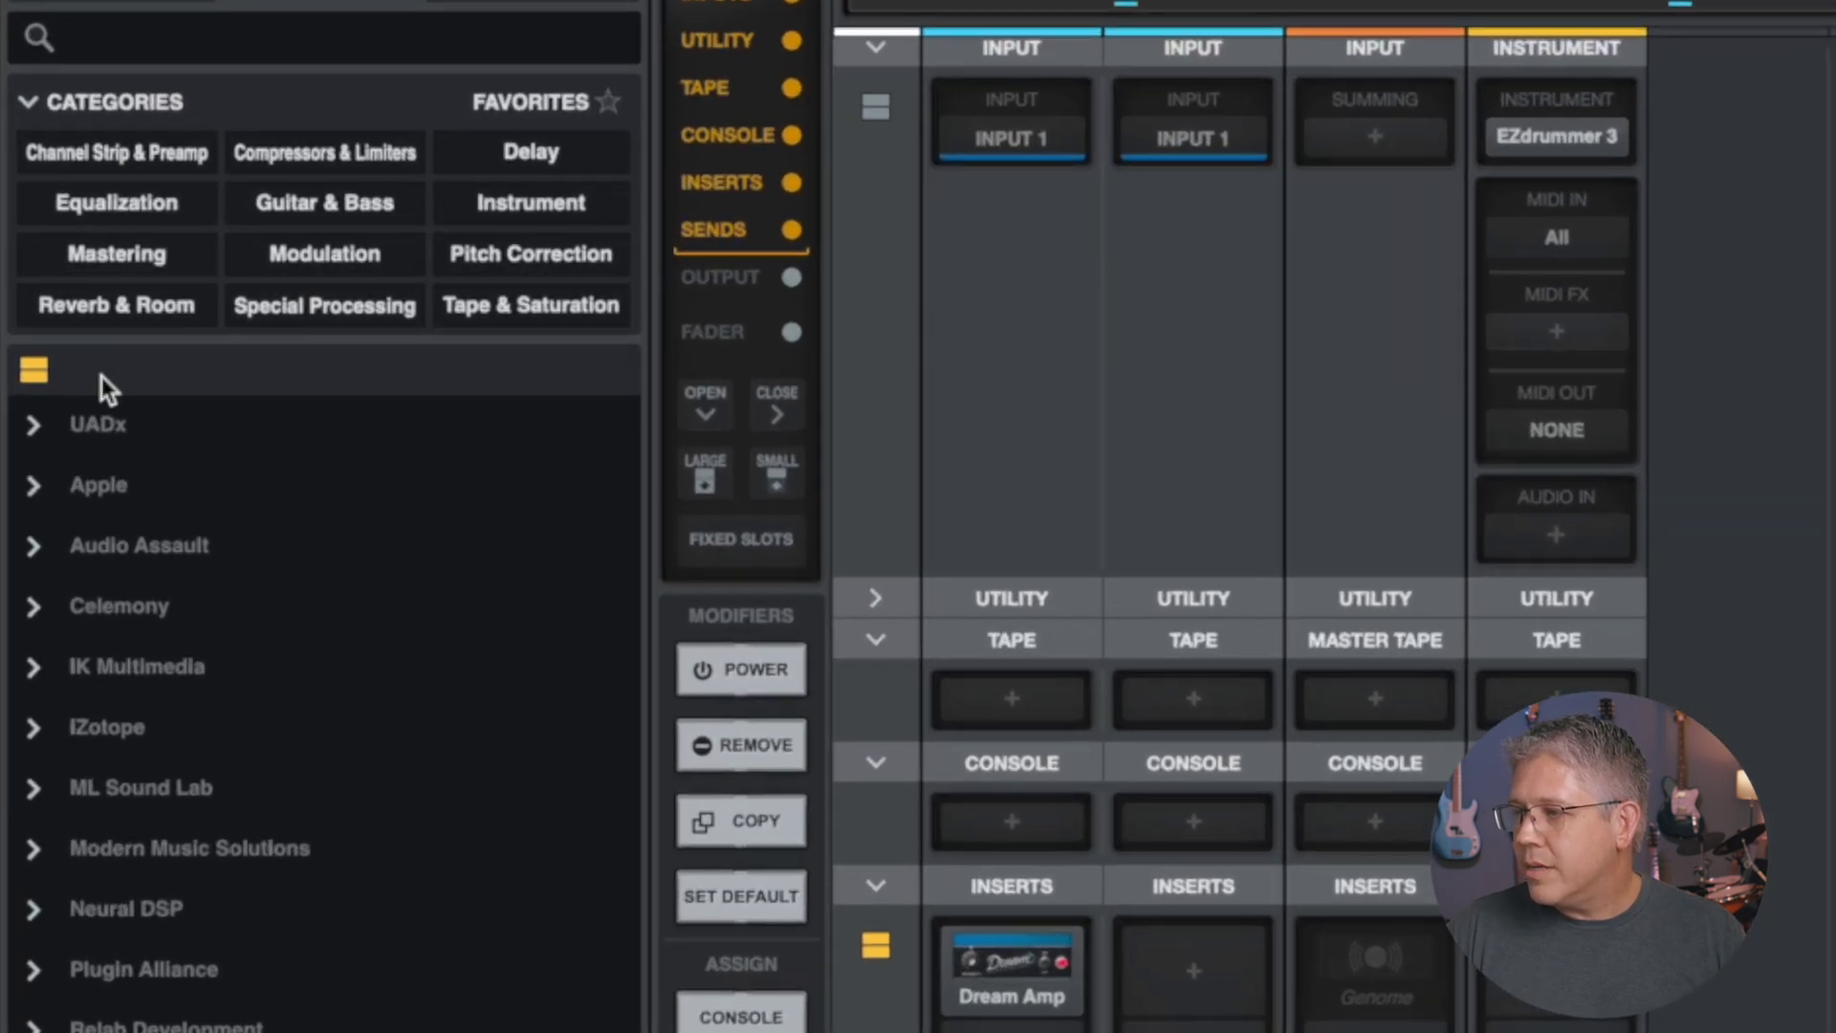
Step: Toggle the track list and plug-in browser, then expand and collapse the Apple folder
left_click(121, 11)
left_click(121, 12)
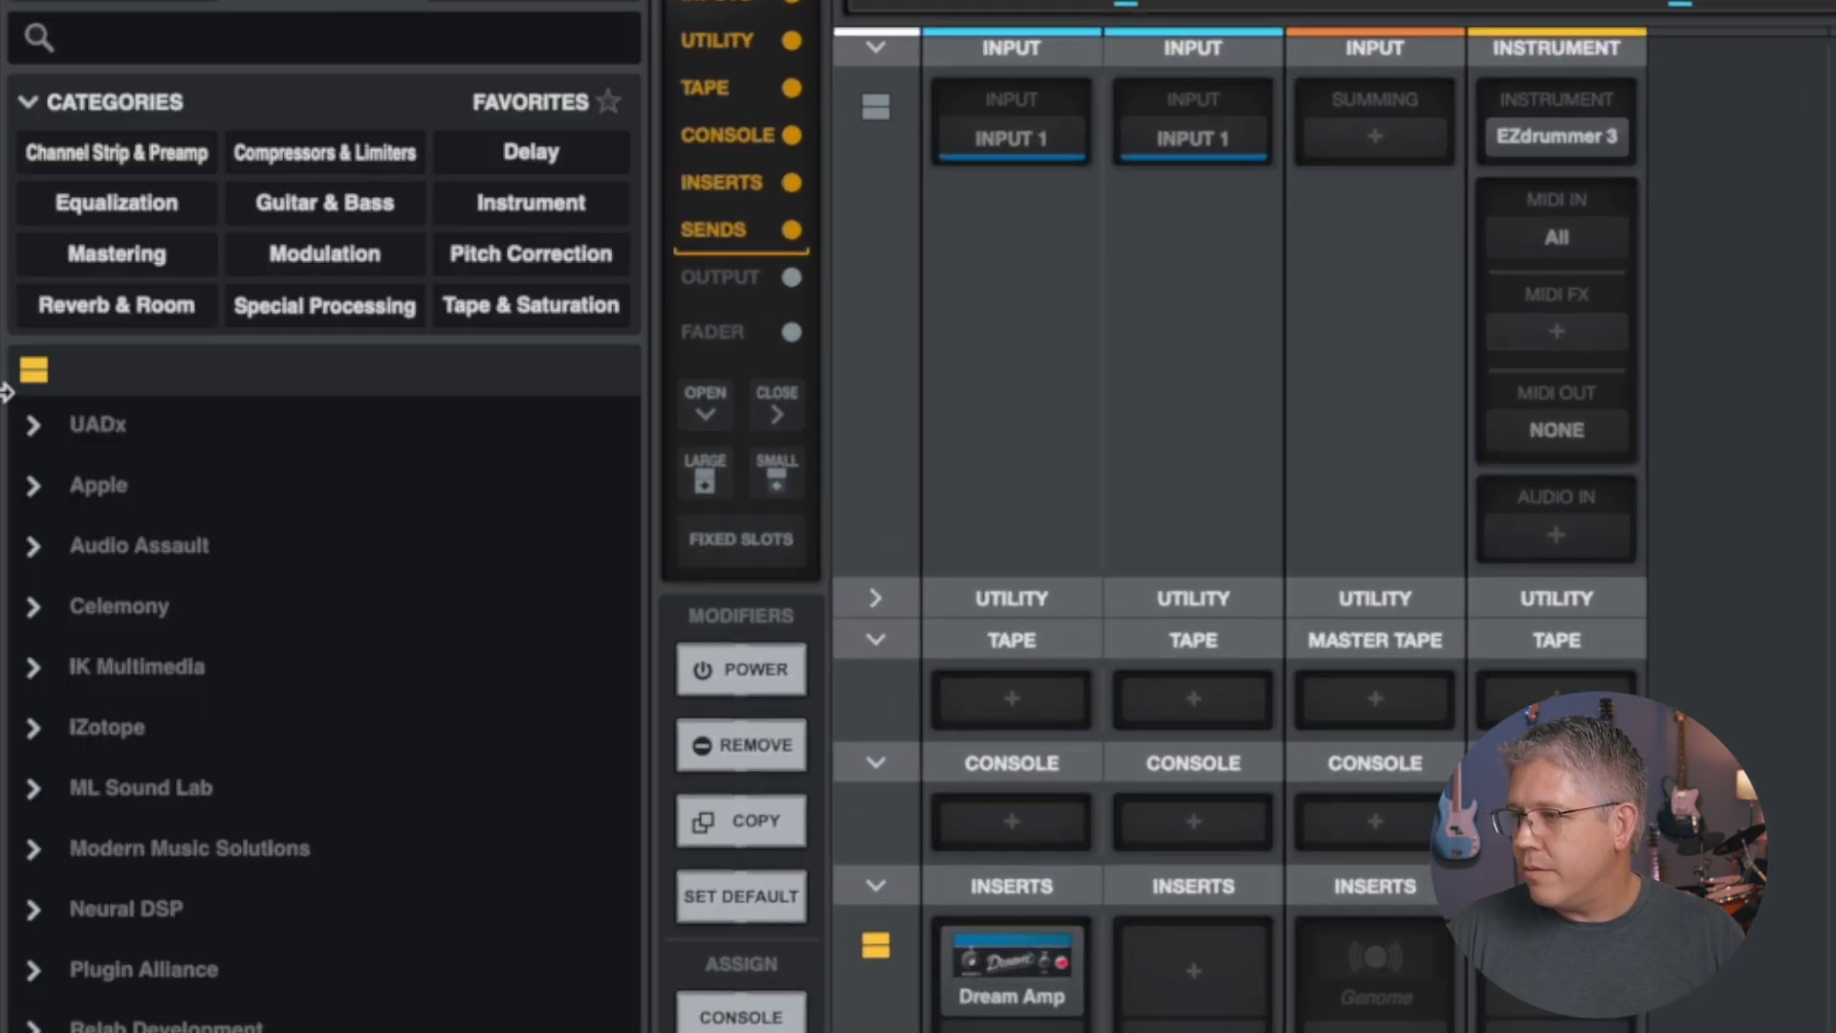
left_click(31, 485)
left_click(32, 484)
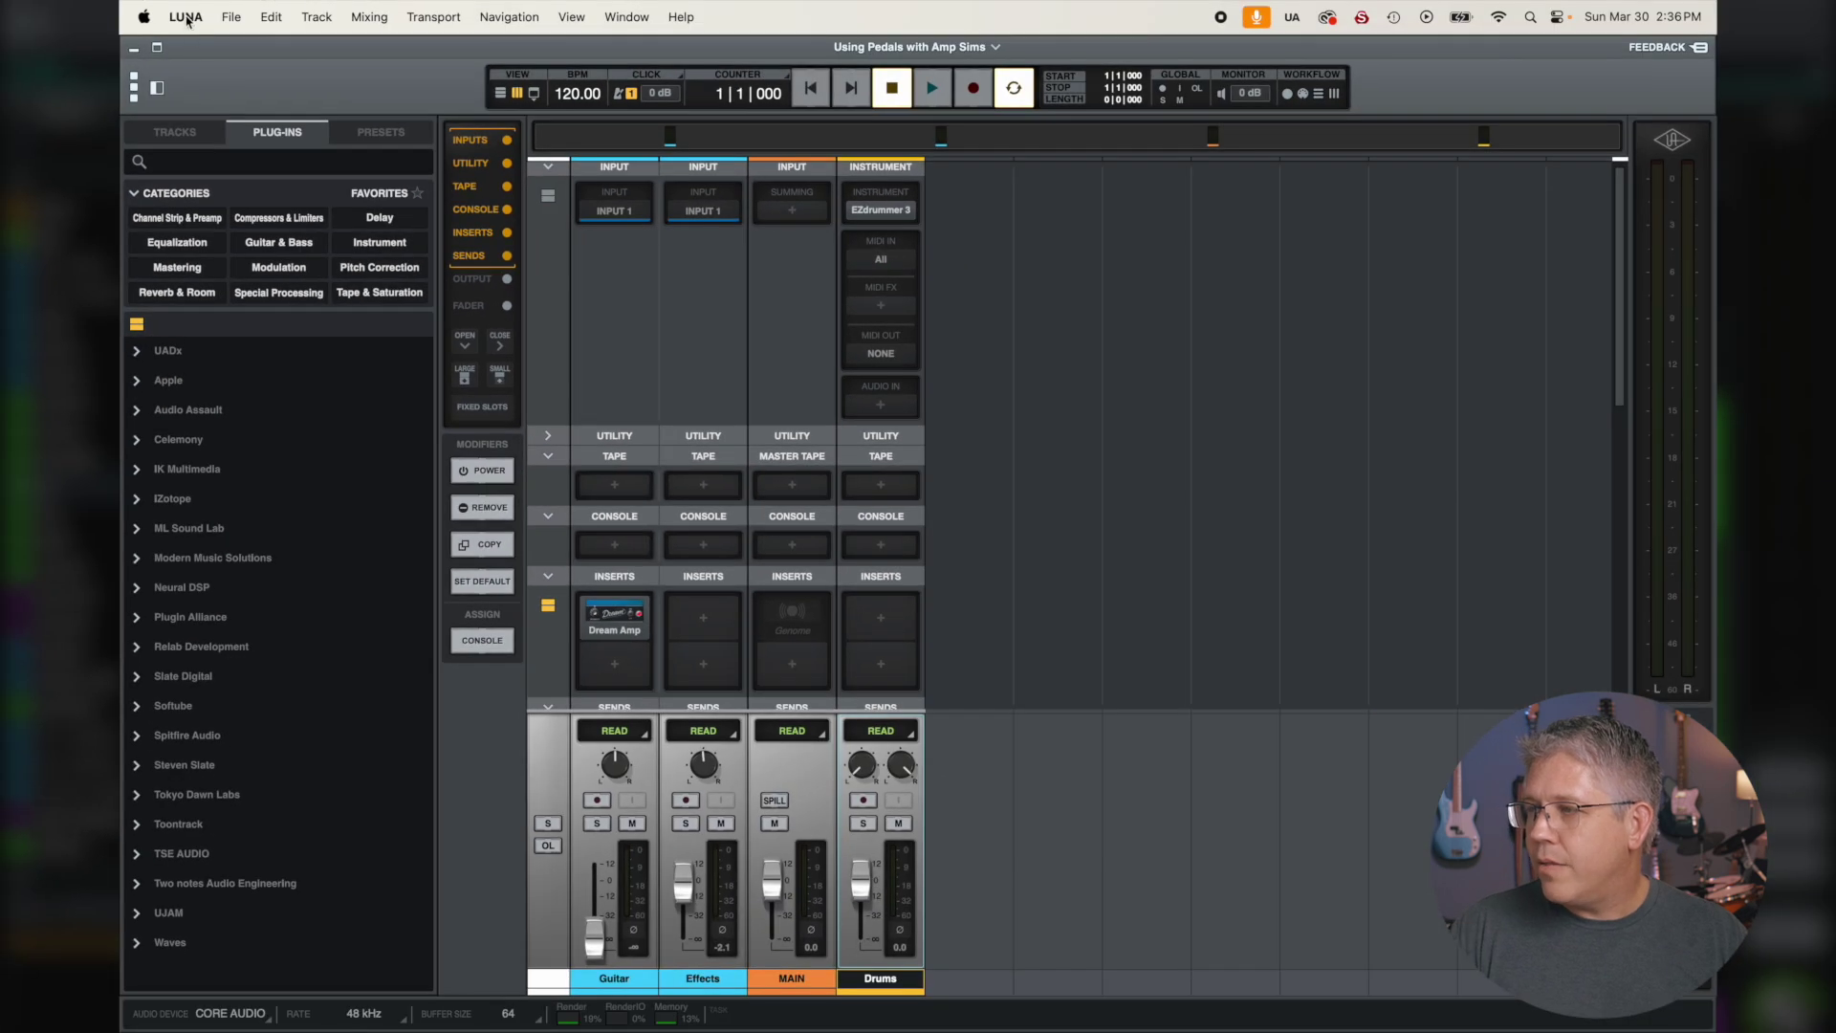
Step: Quit LUNA from its application menu and relaunch it from the Dock
left_click(186, 17)
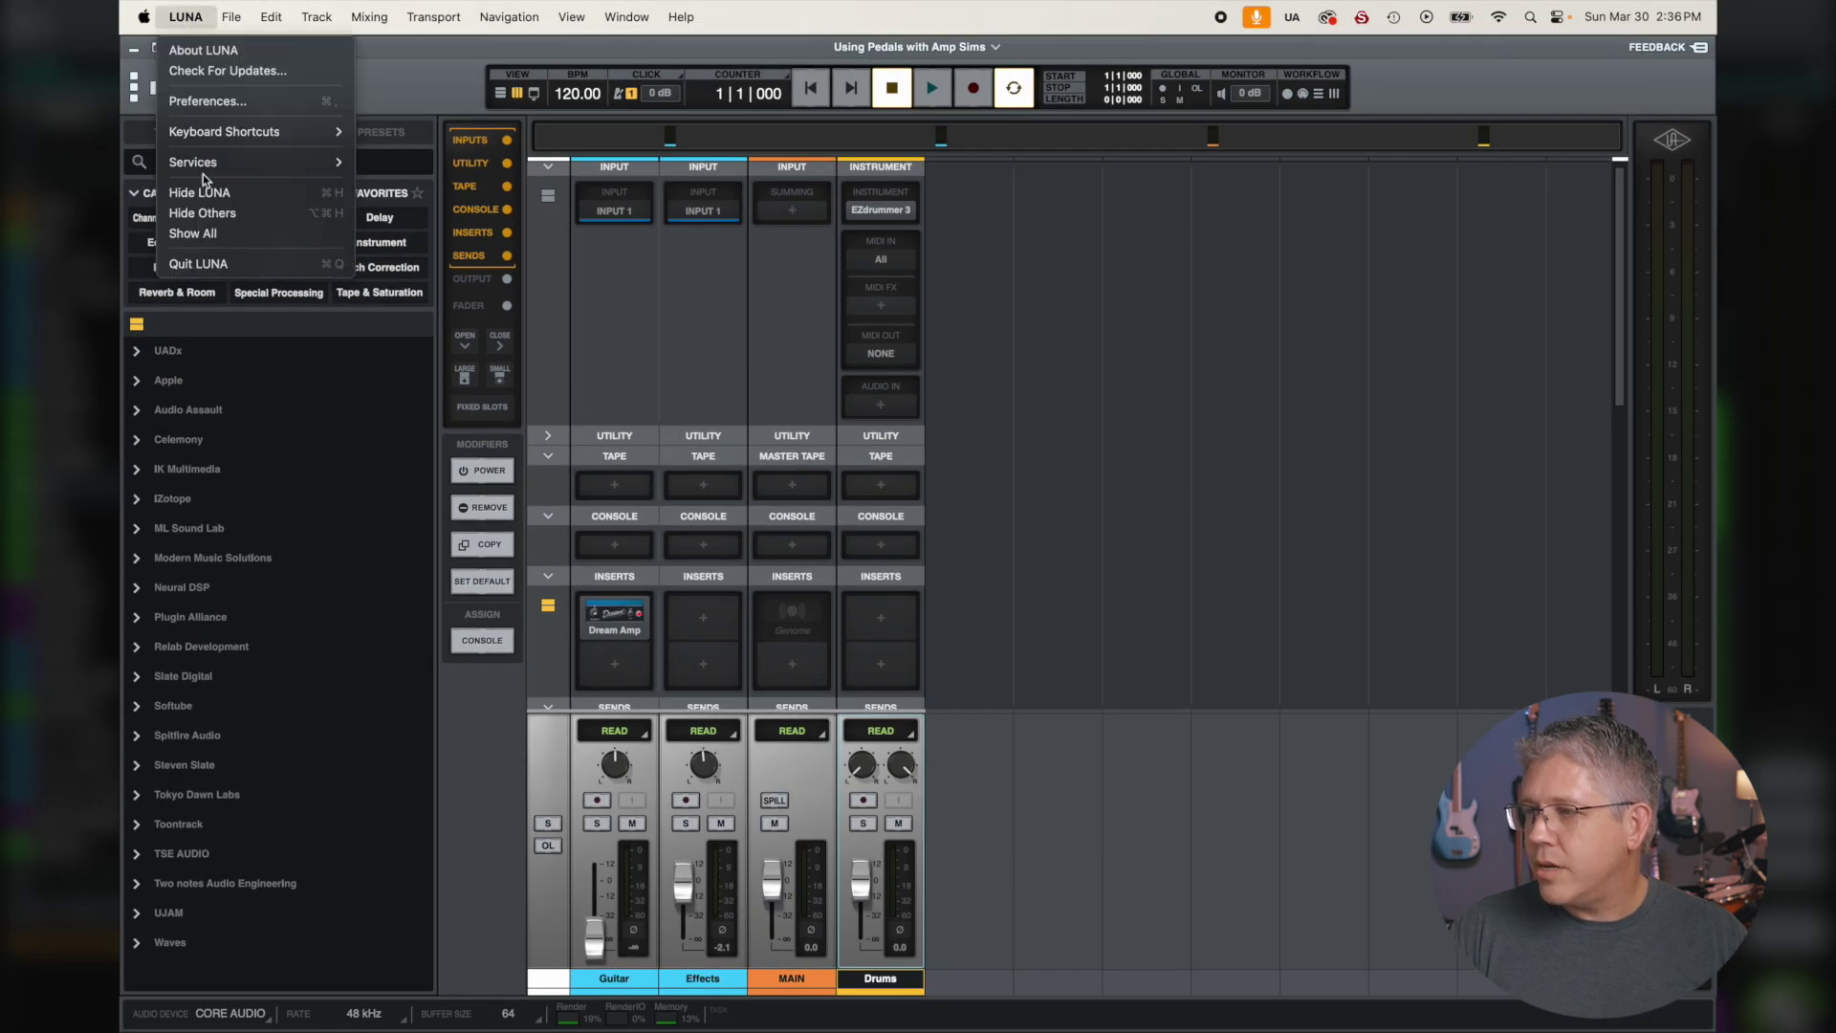
left_click(198, 264)
left_click(699, 990)
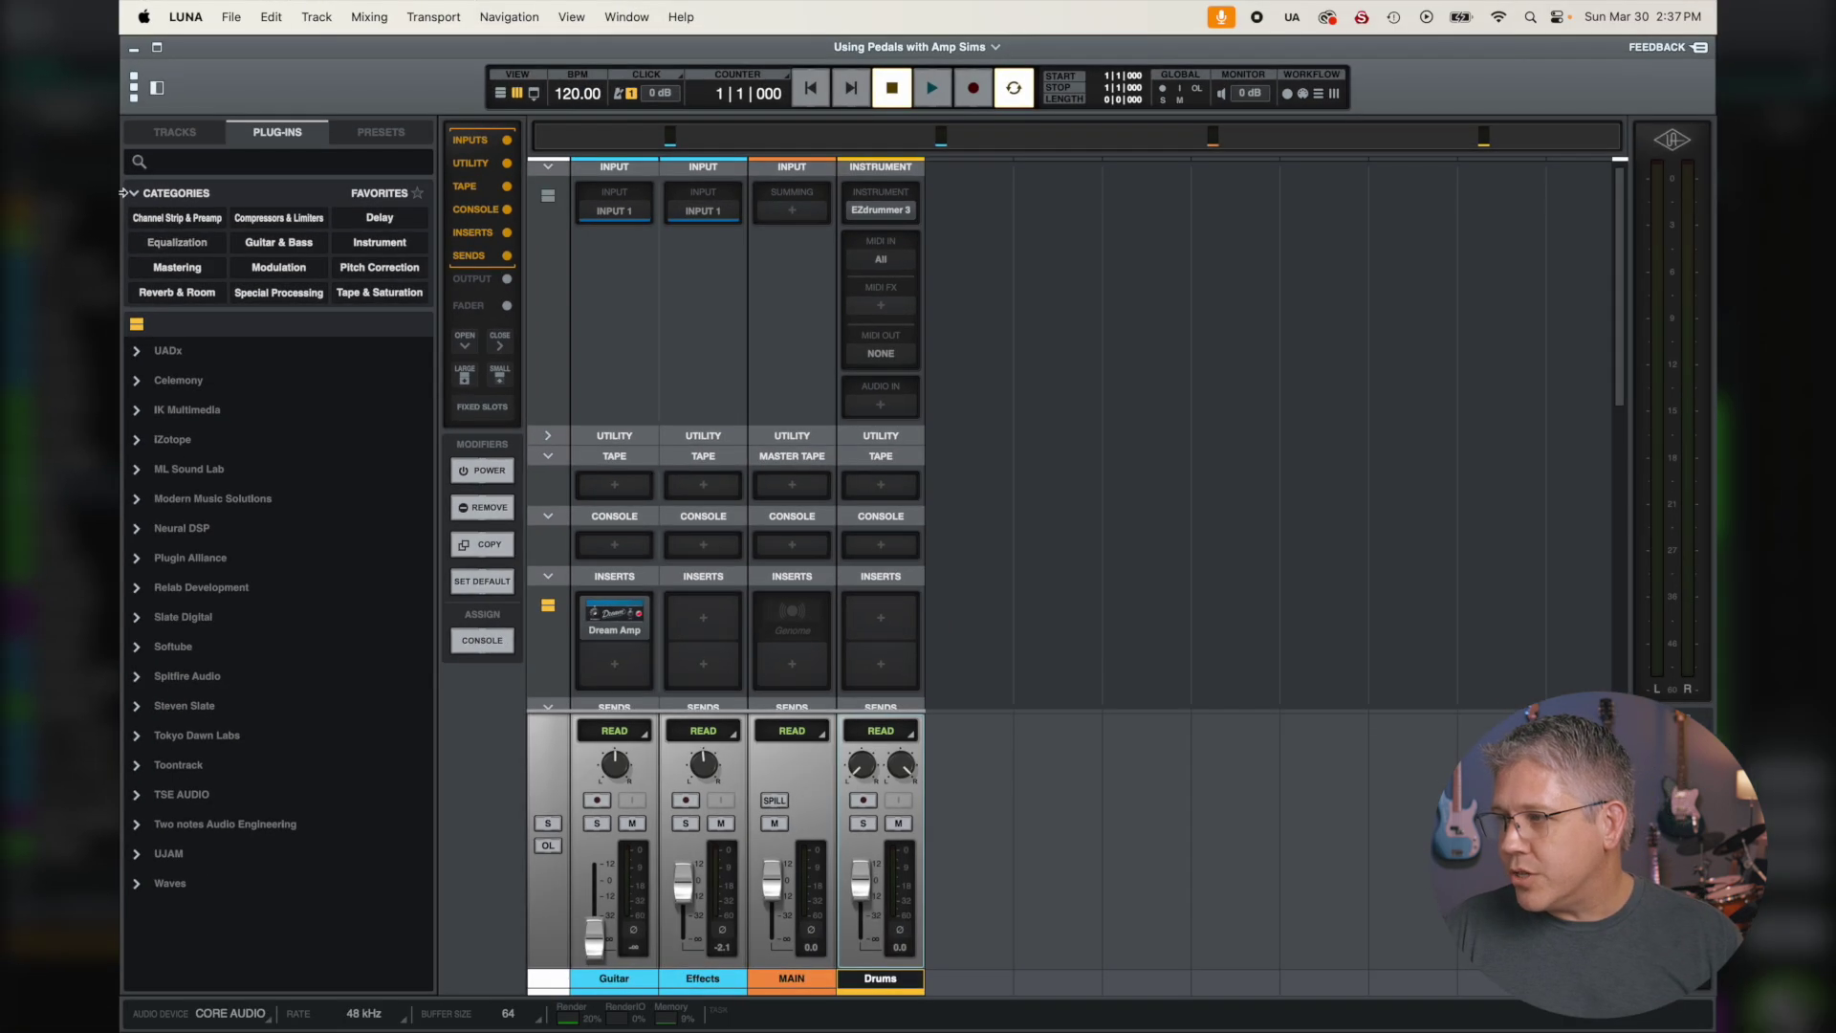
Step: Try the browser's Guitar & Bass, Instrument and Modulation category filters
left_click(134, 94)
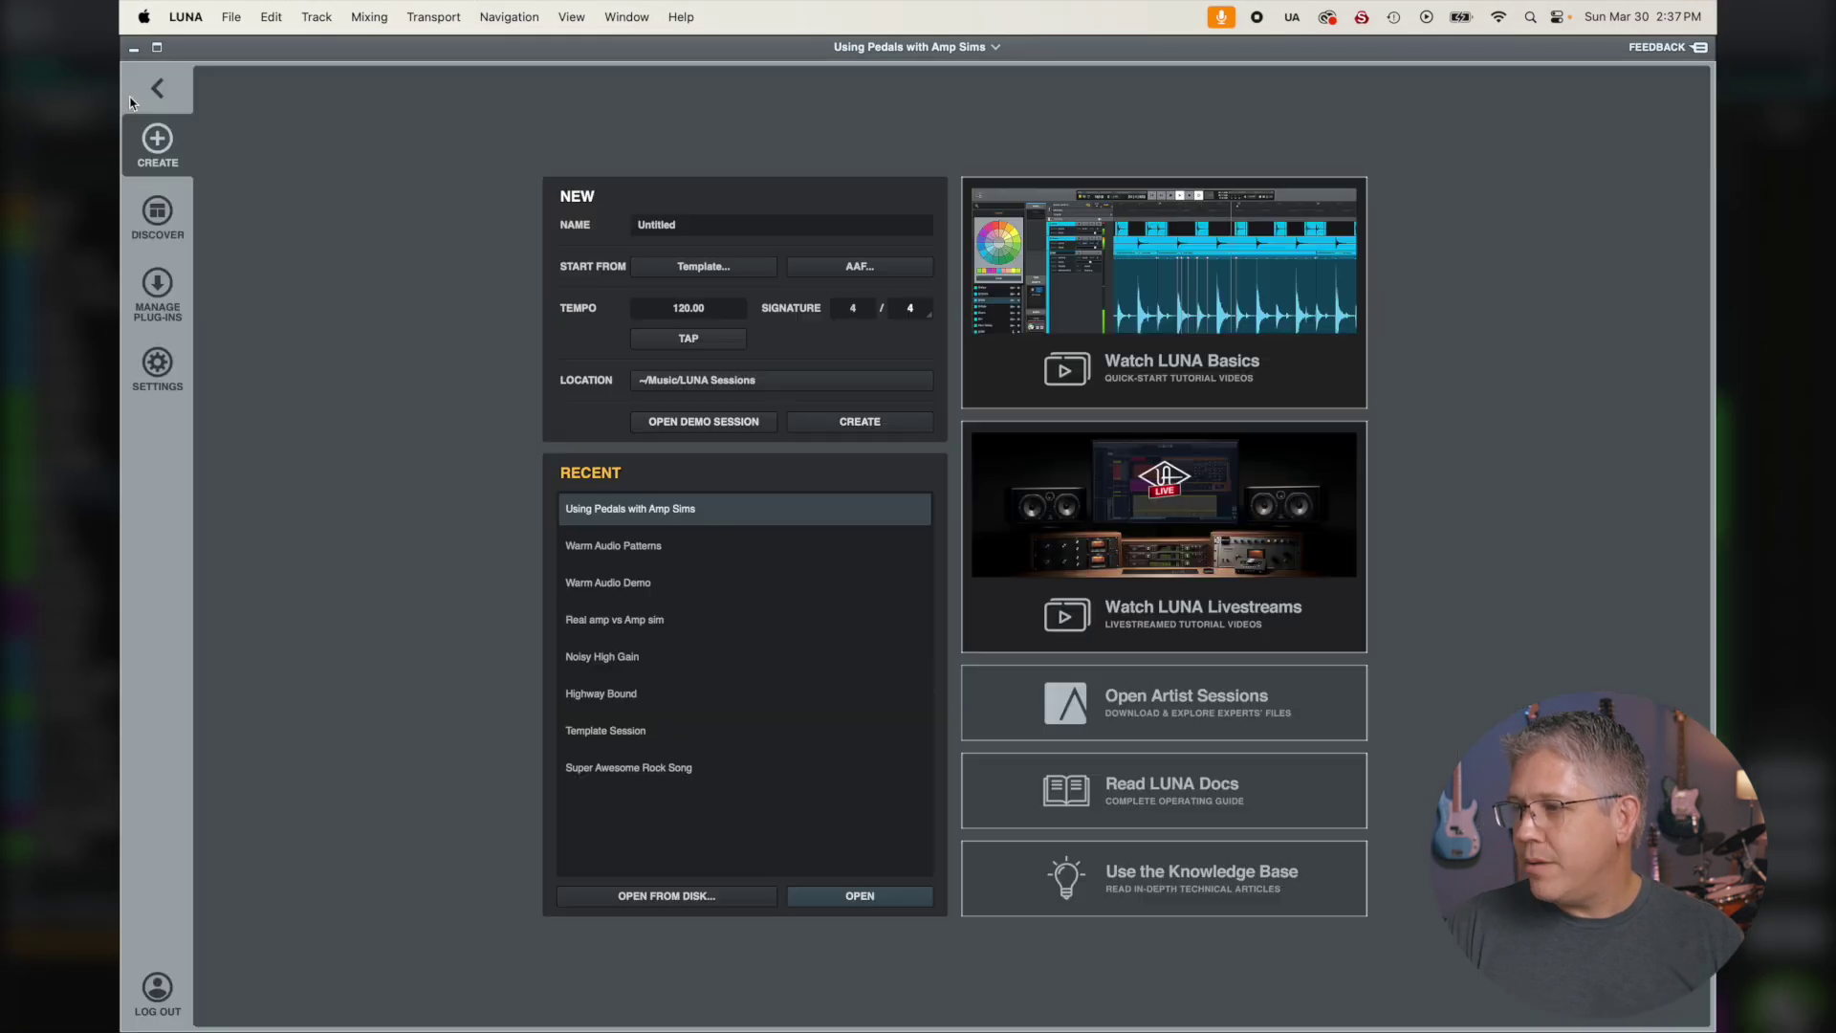
left_click(158, 299)
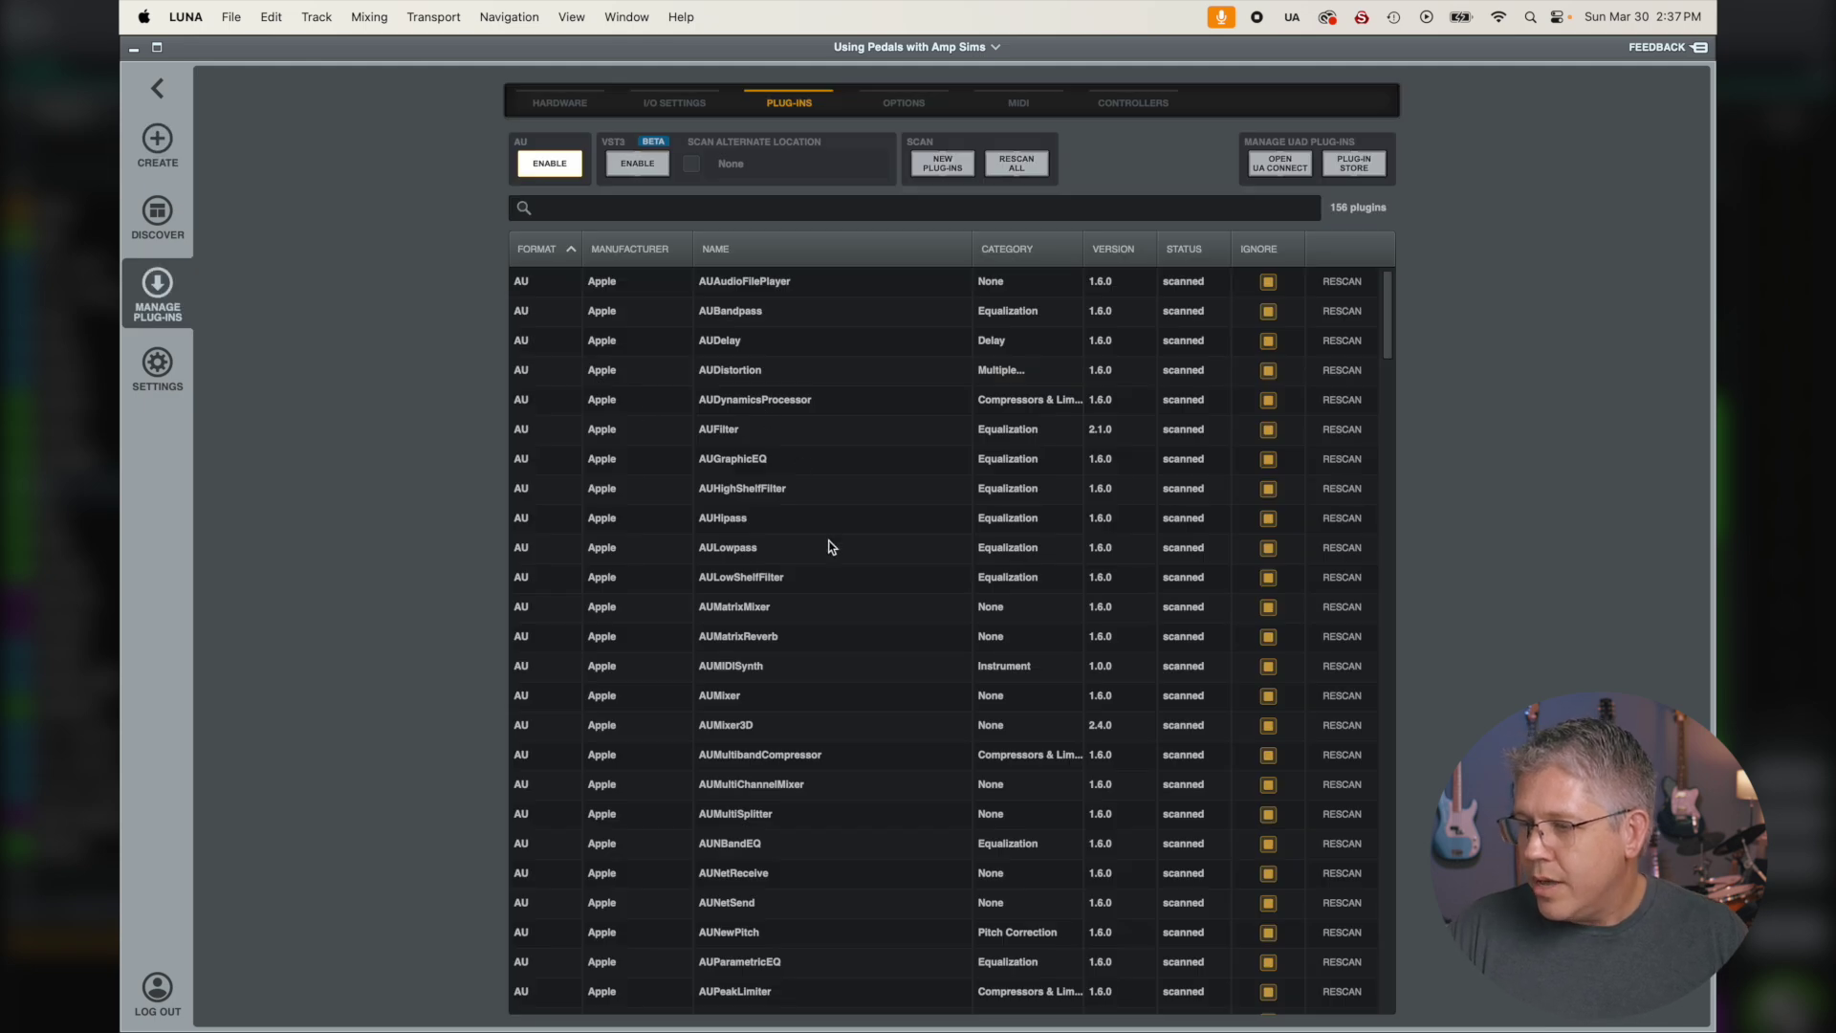
scroll(830, 547, "down", 2)
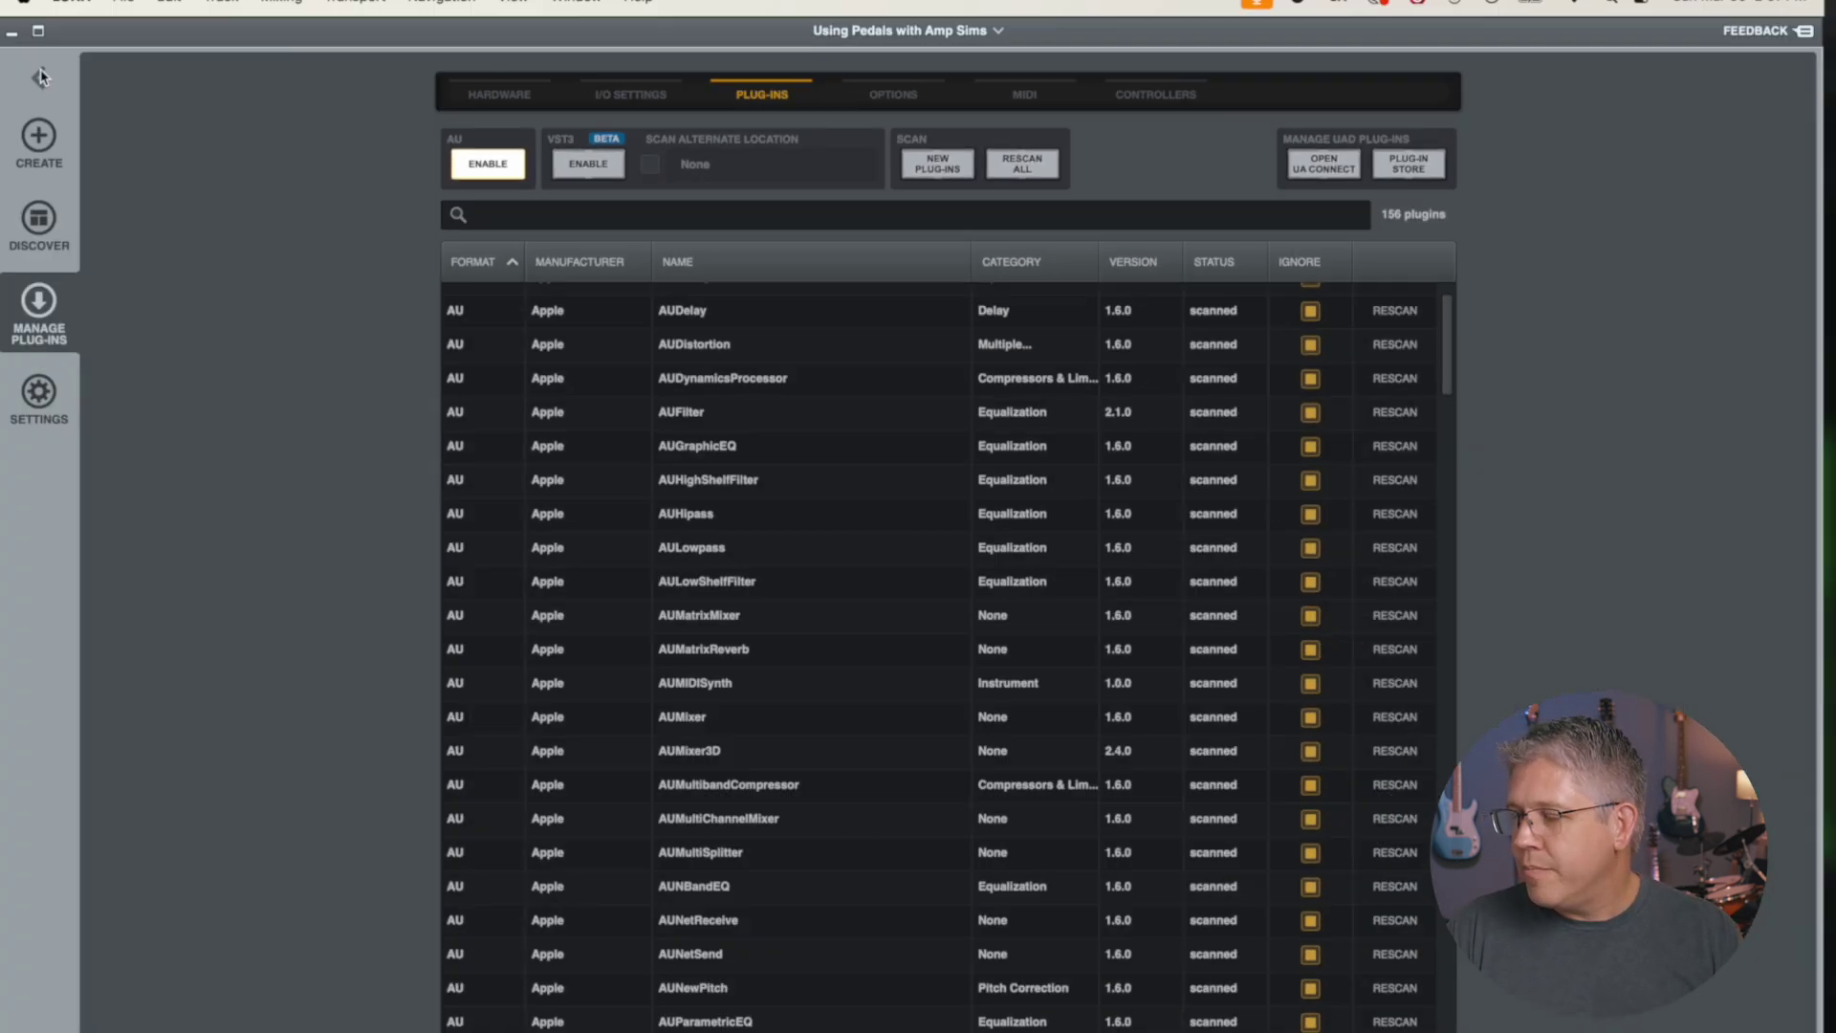
left_click(148, 110)
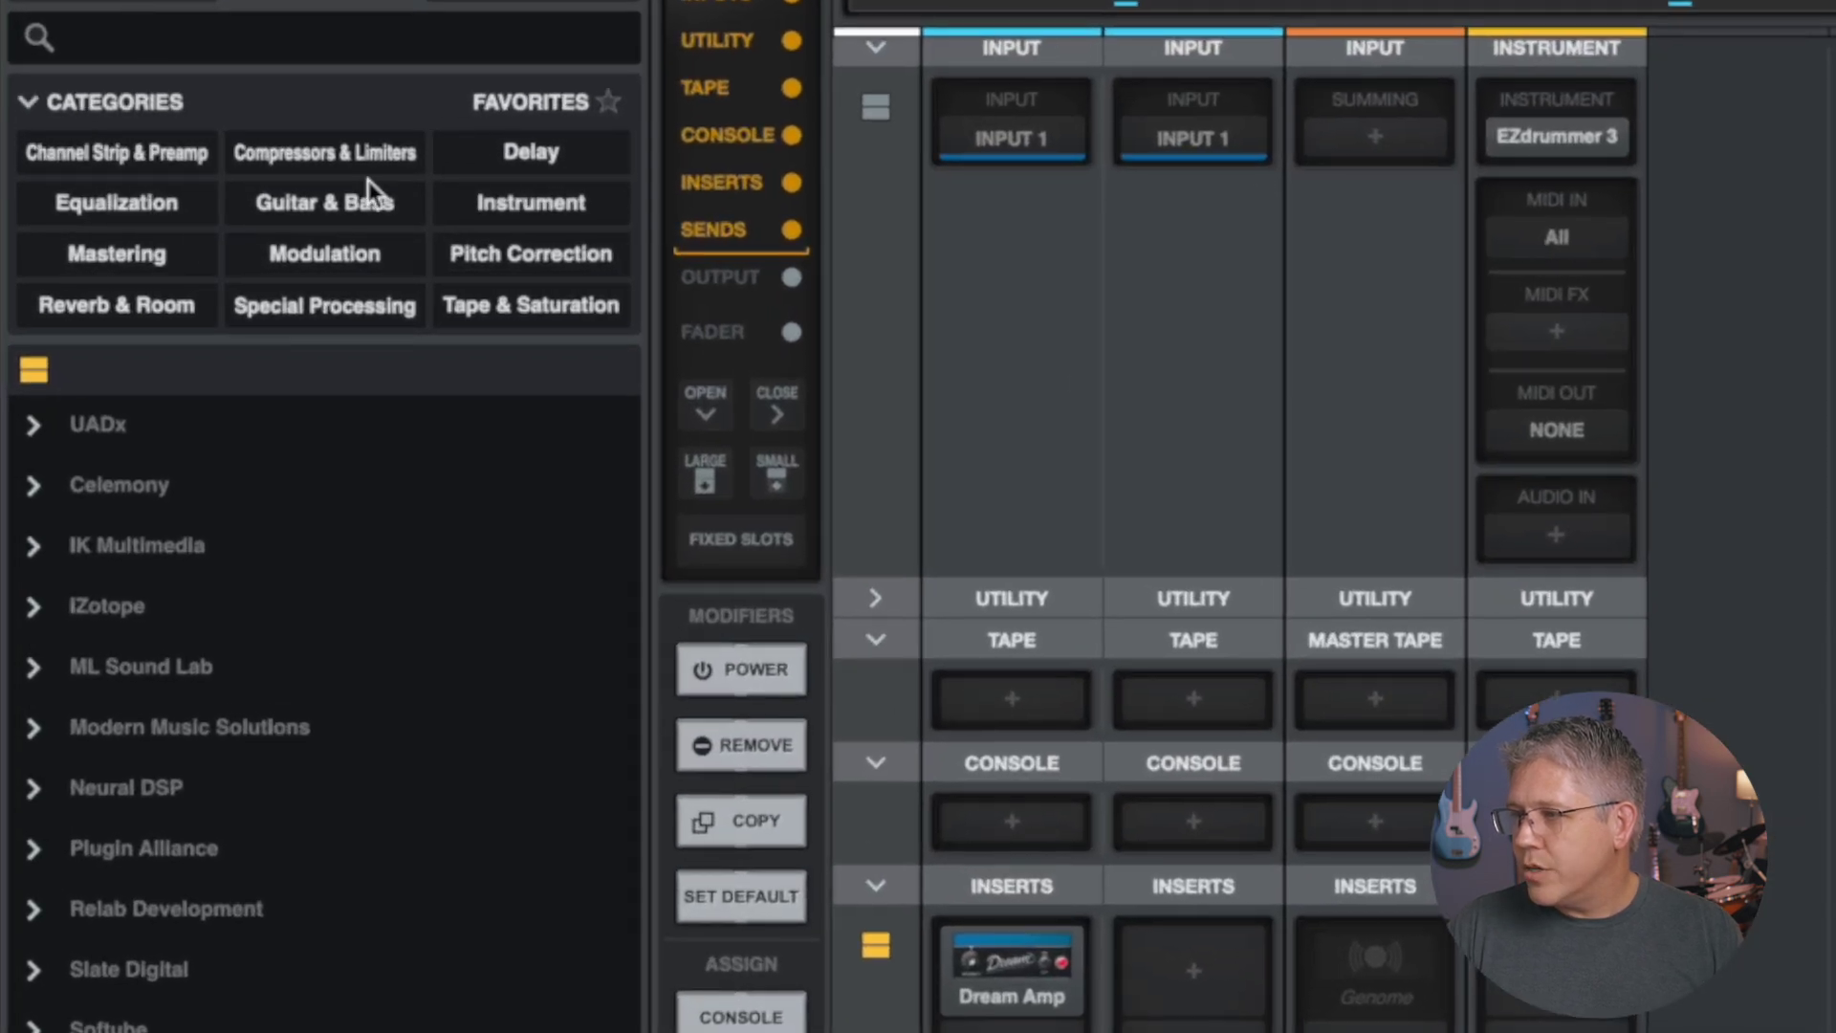
left_click(339, 201)
left_click(553, 197)
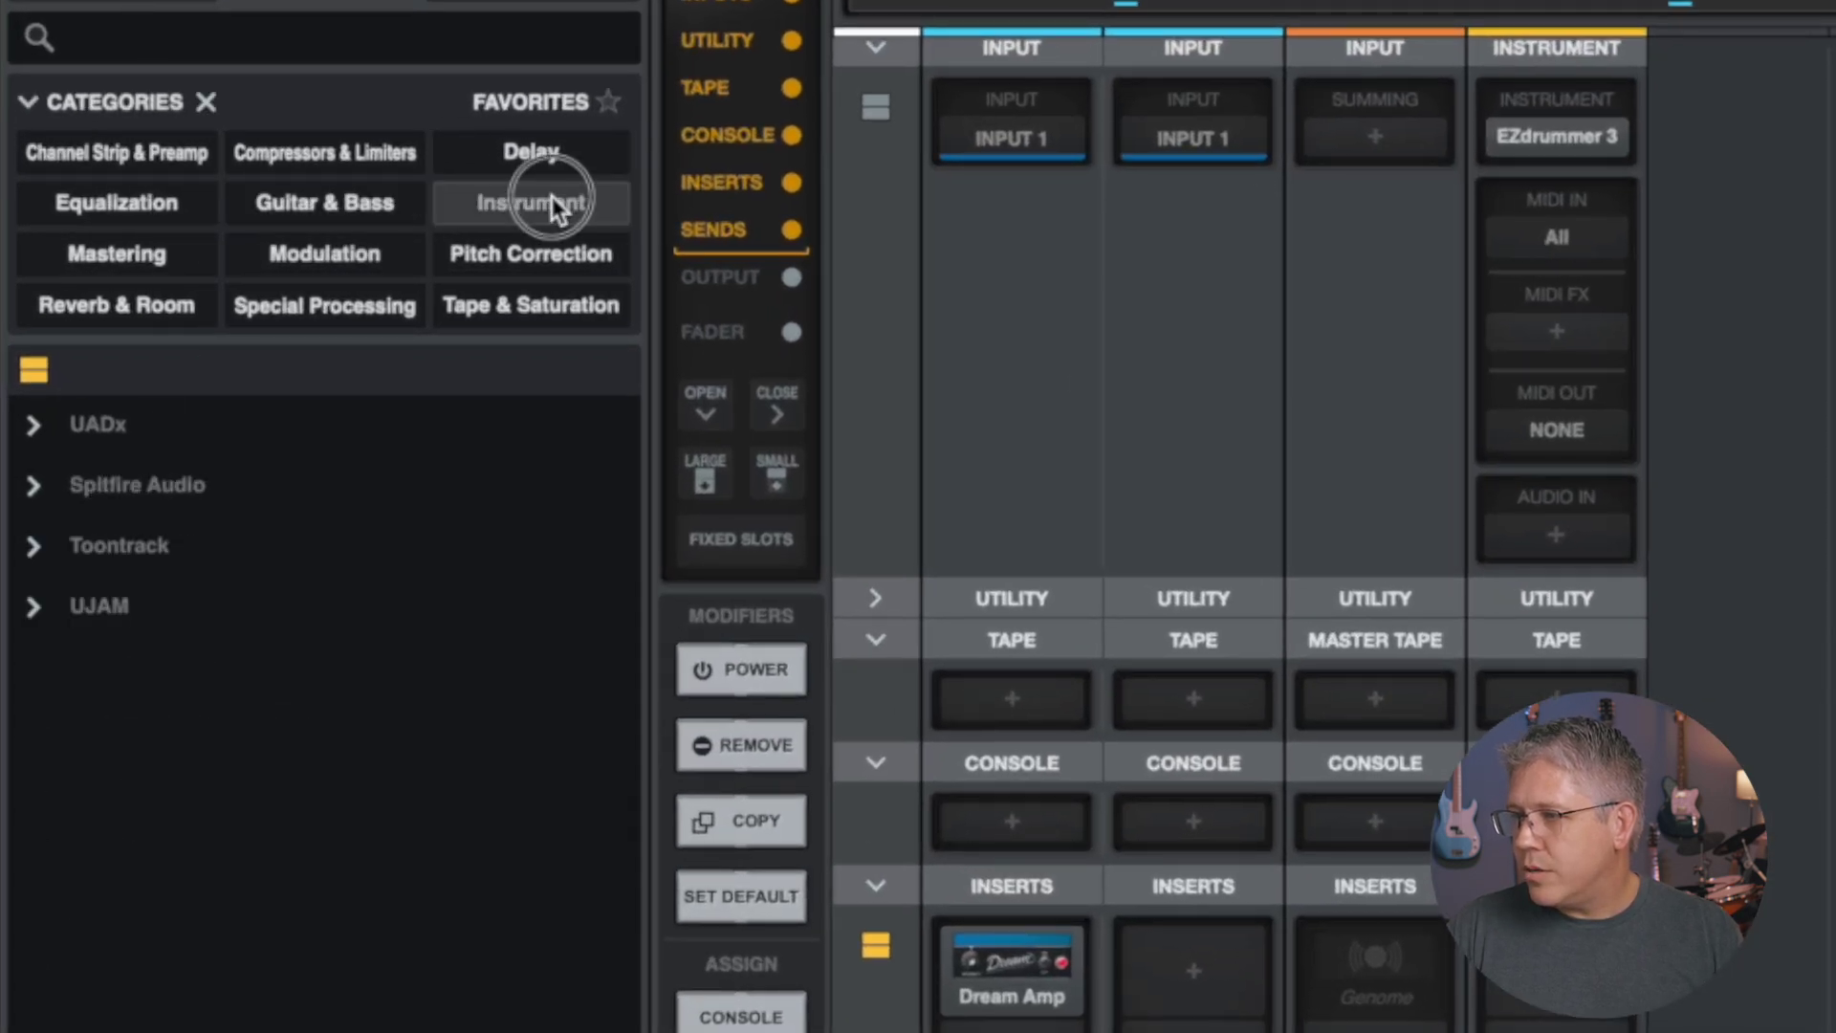
left_click(290, 249)
left_click(301, 197)
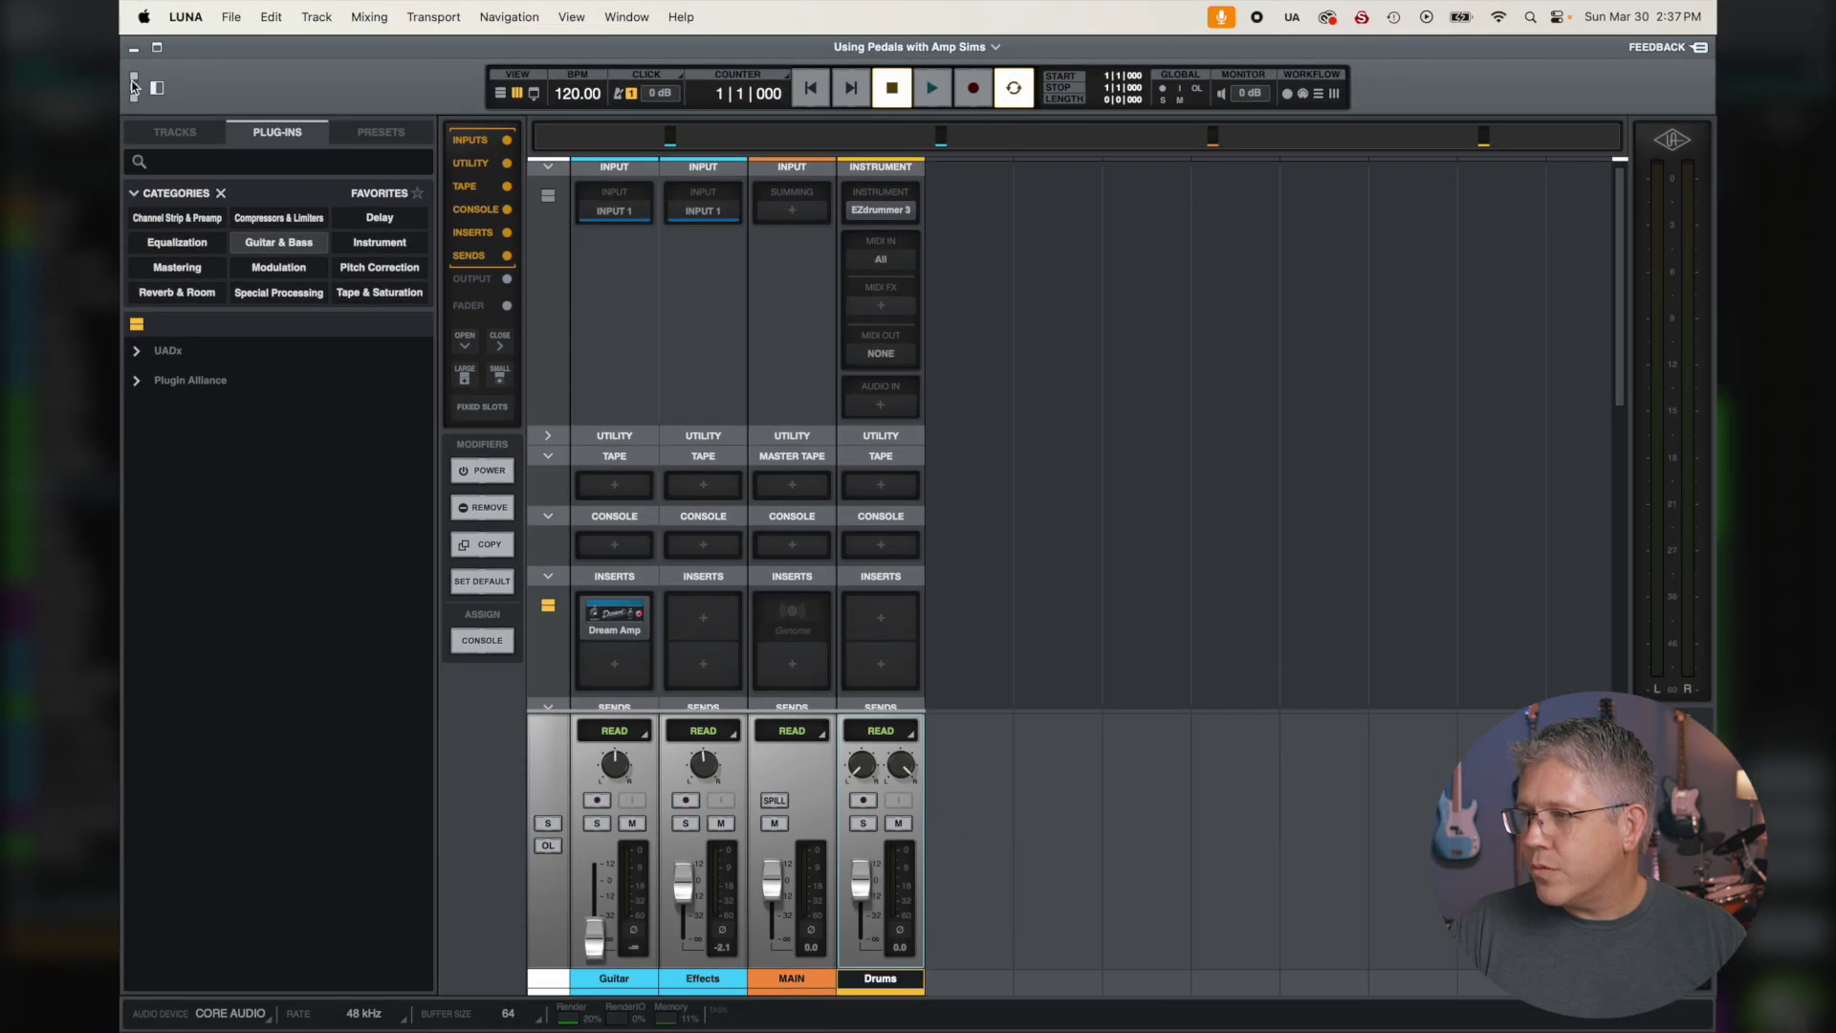
Step: In plug-in management, change AmpliTube 5's category from None to Guitar & Bass
left_click(132, 87)
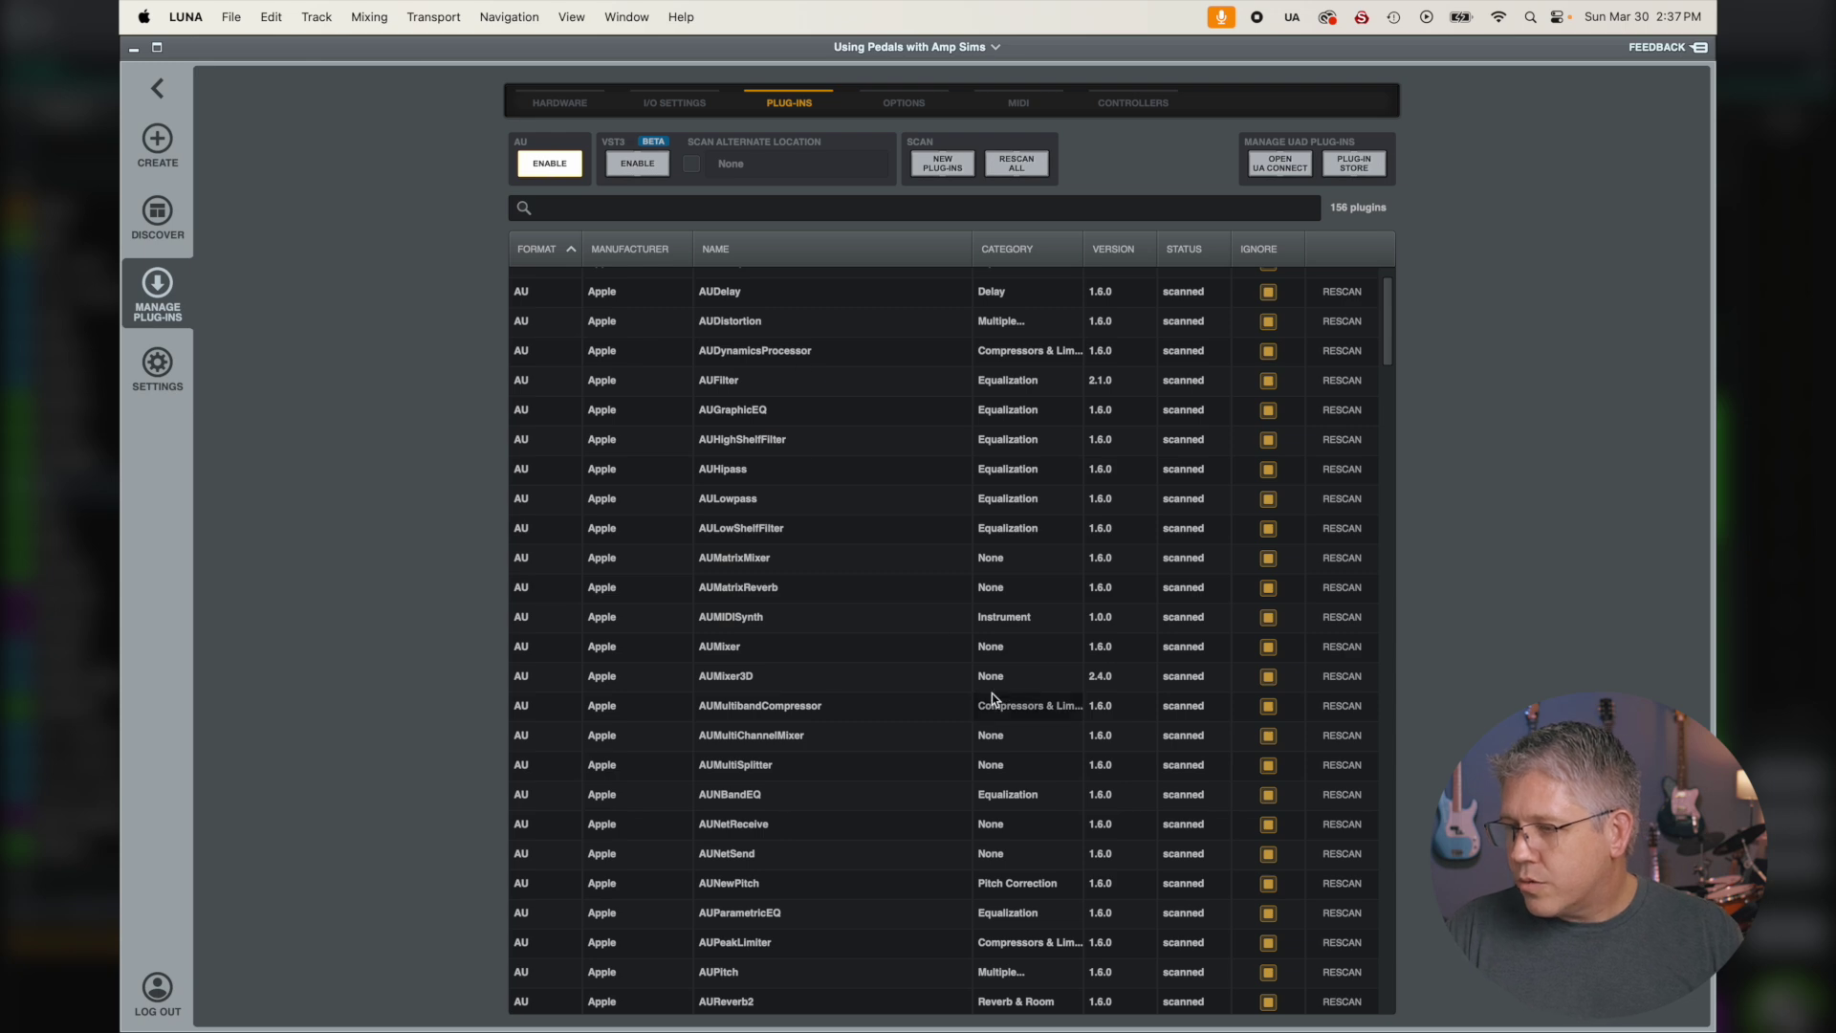
scroll(992, 703, "down", 8)
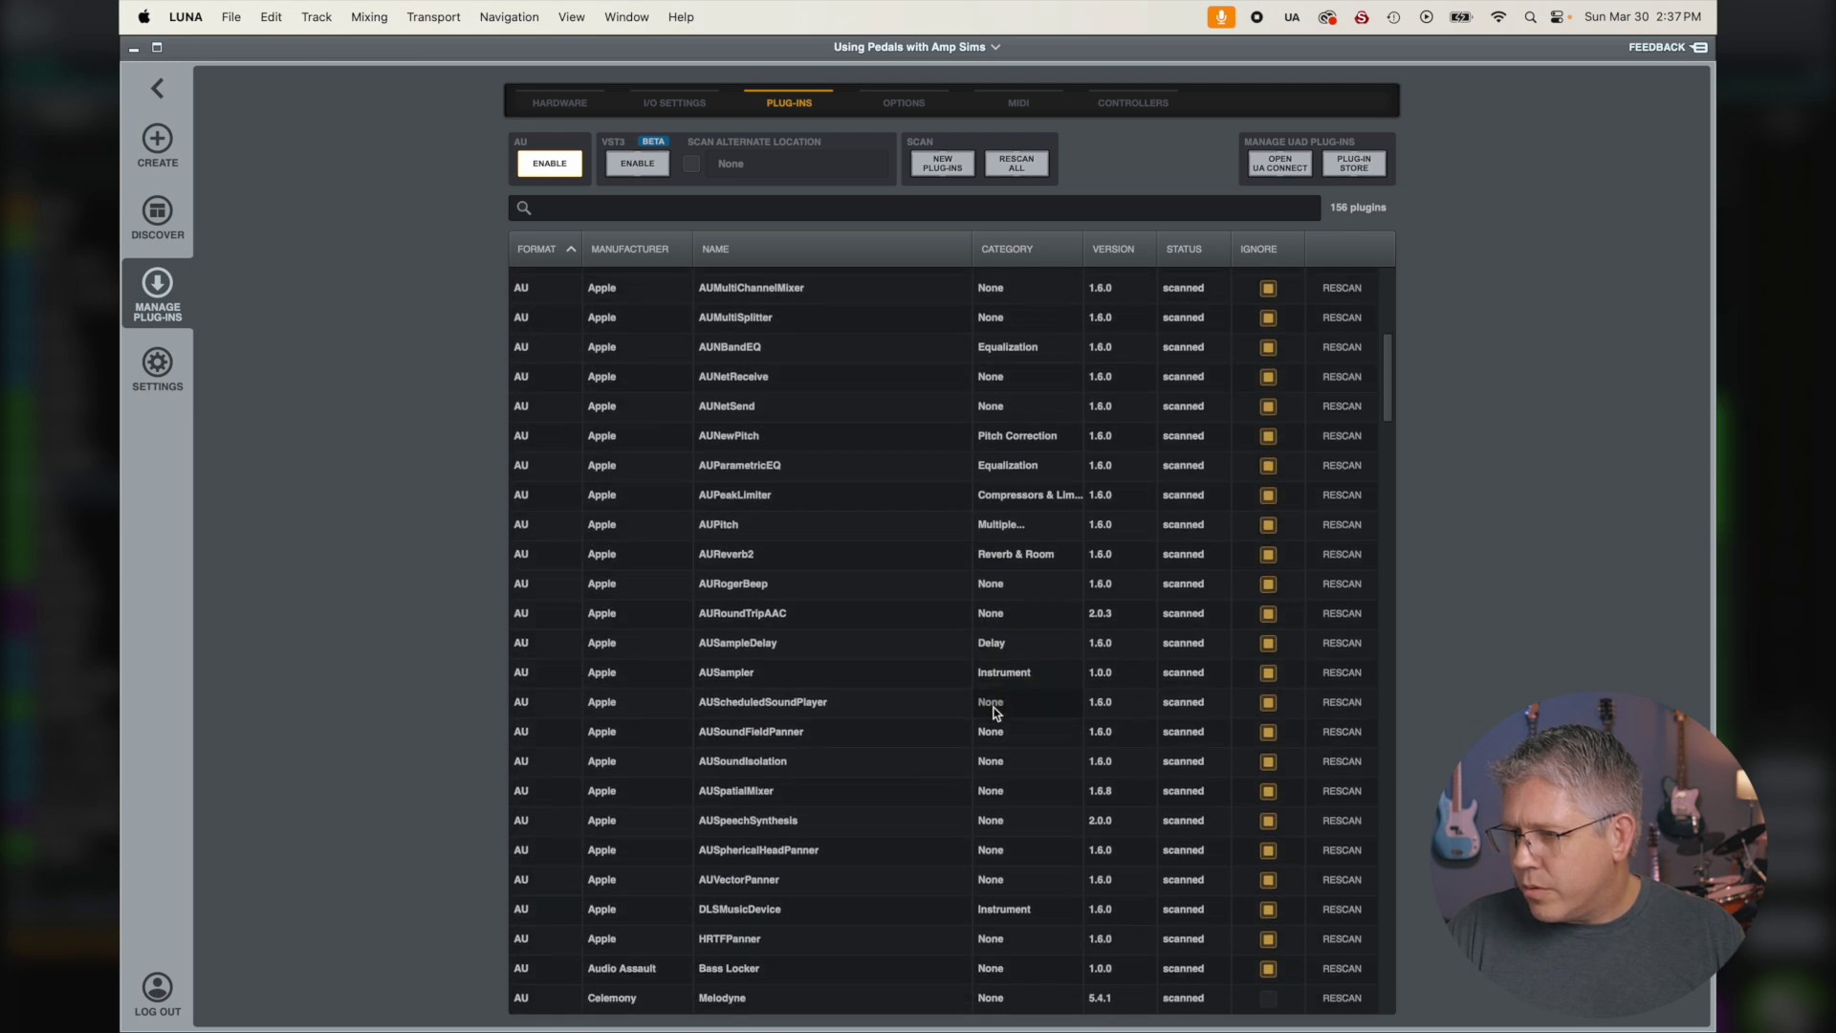
scroll(995, 709, "down", 3)
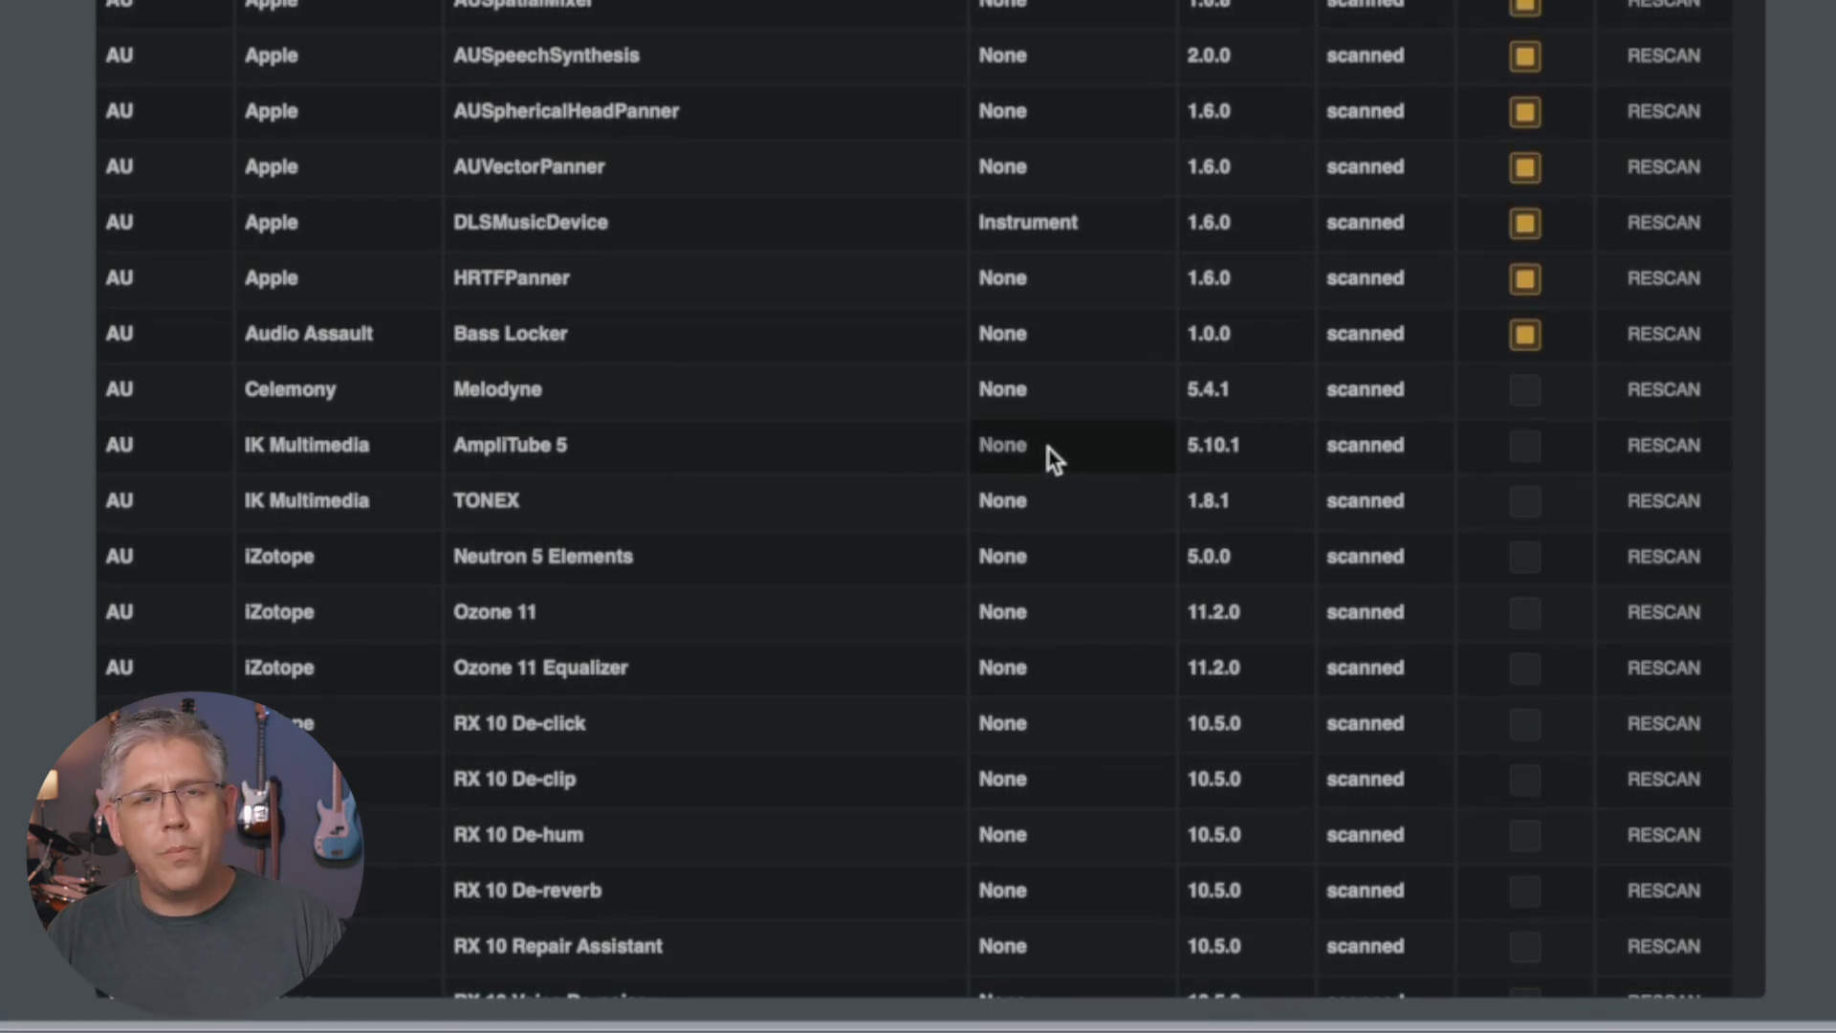
left_click(1047, 447)
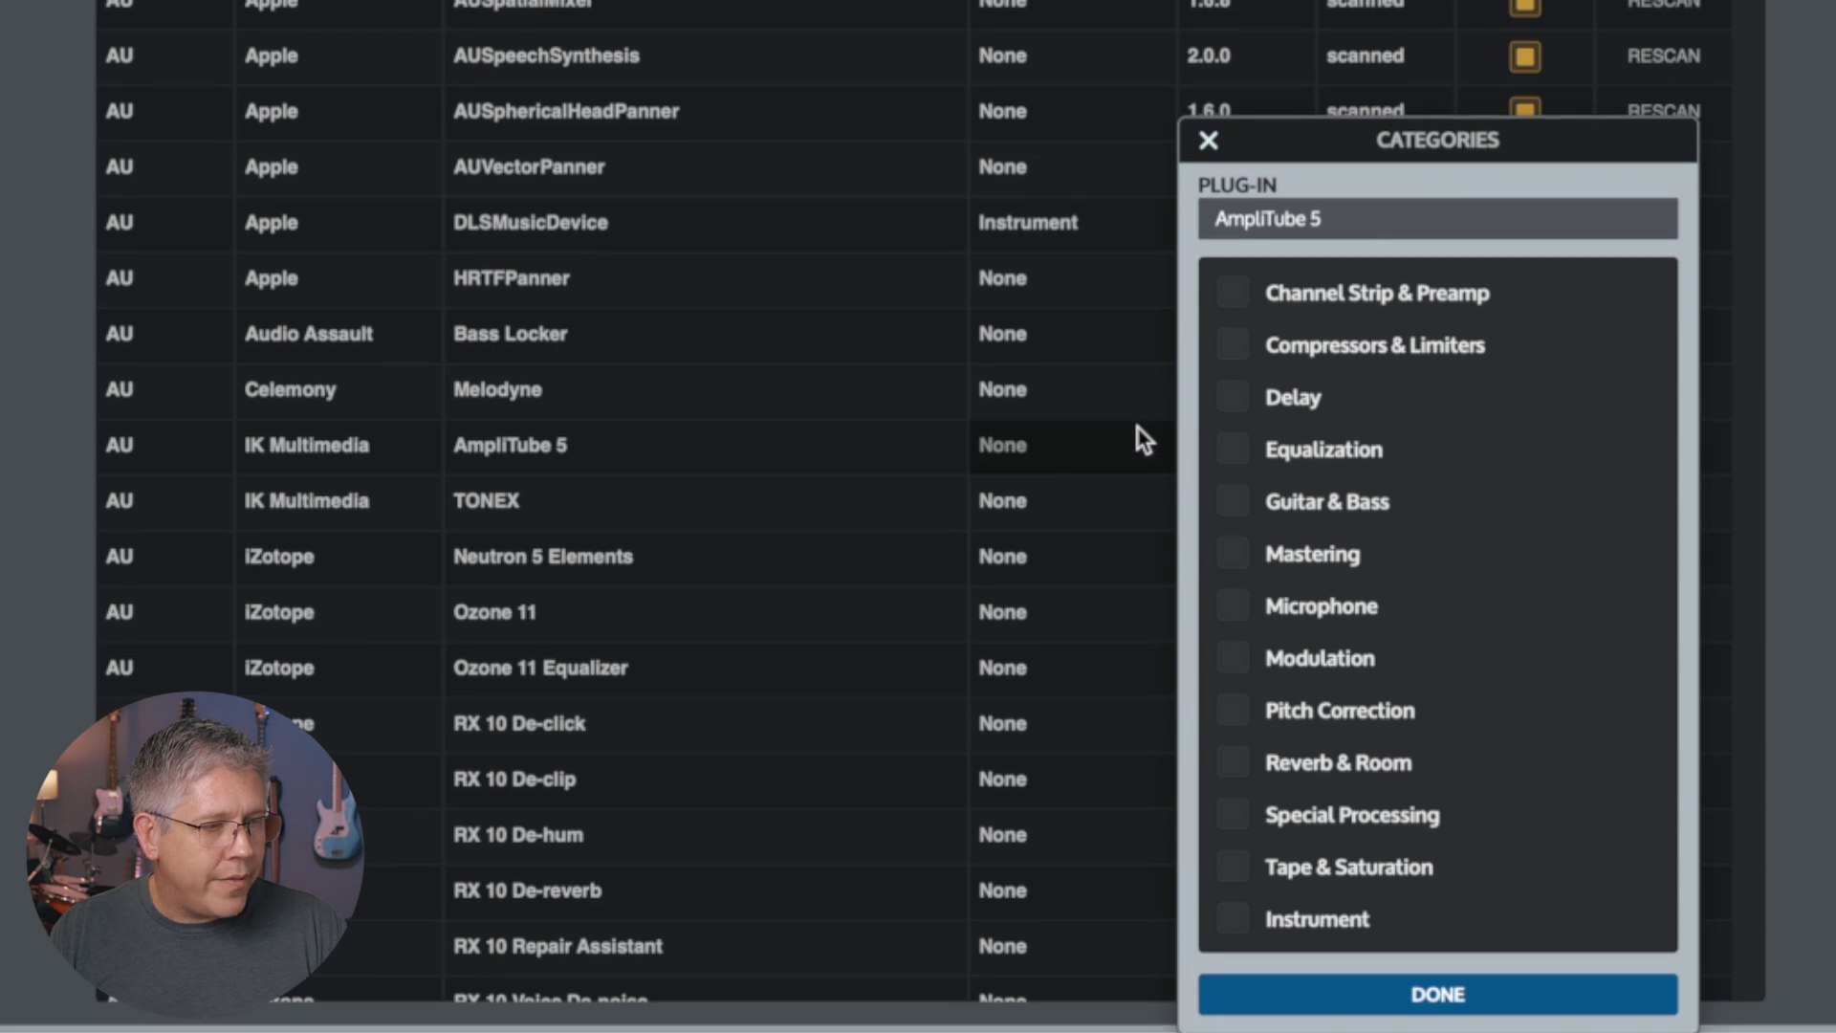
left_click(1234, 501)
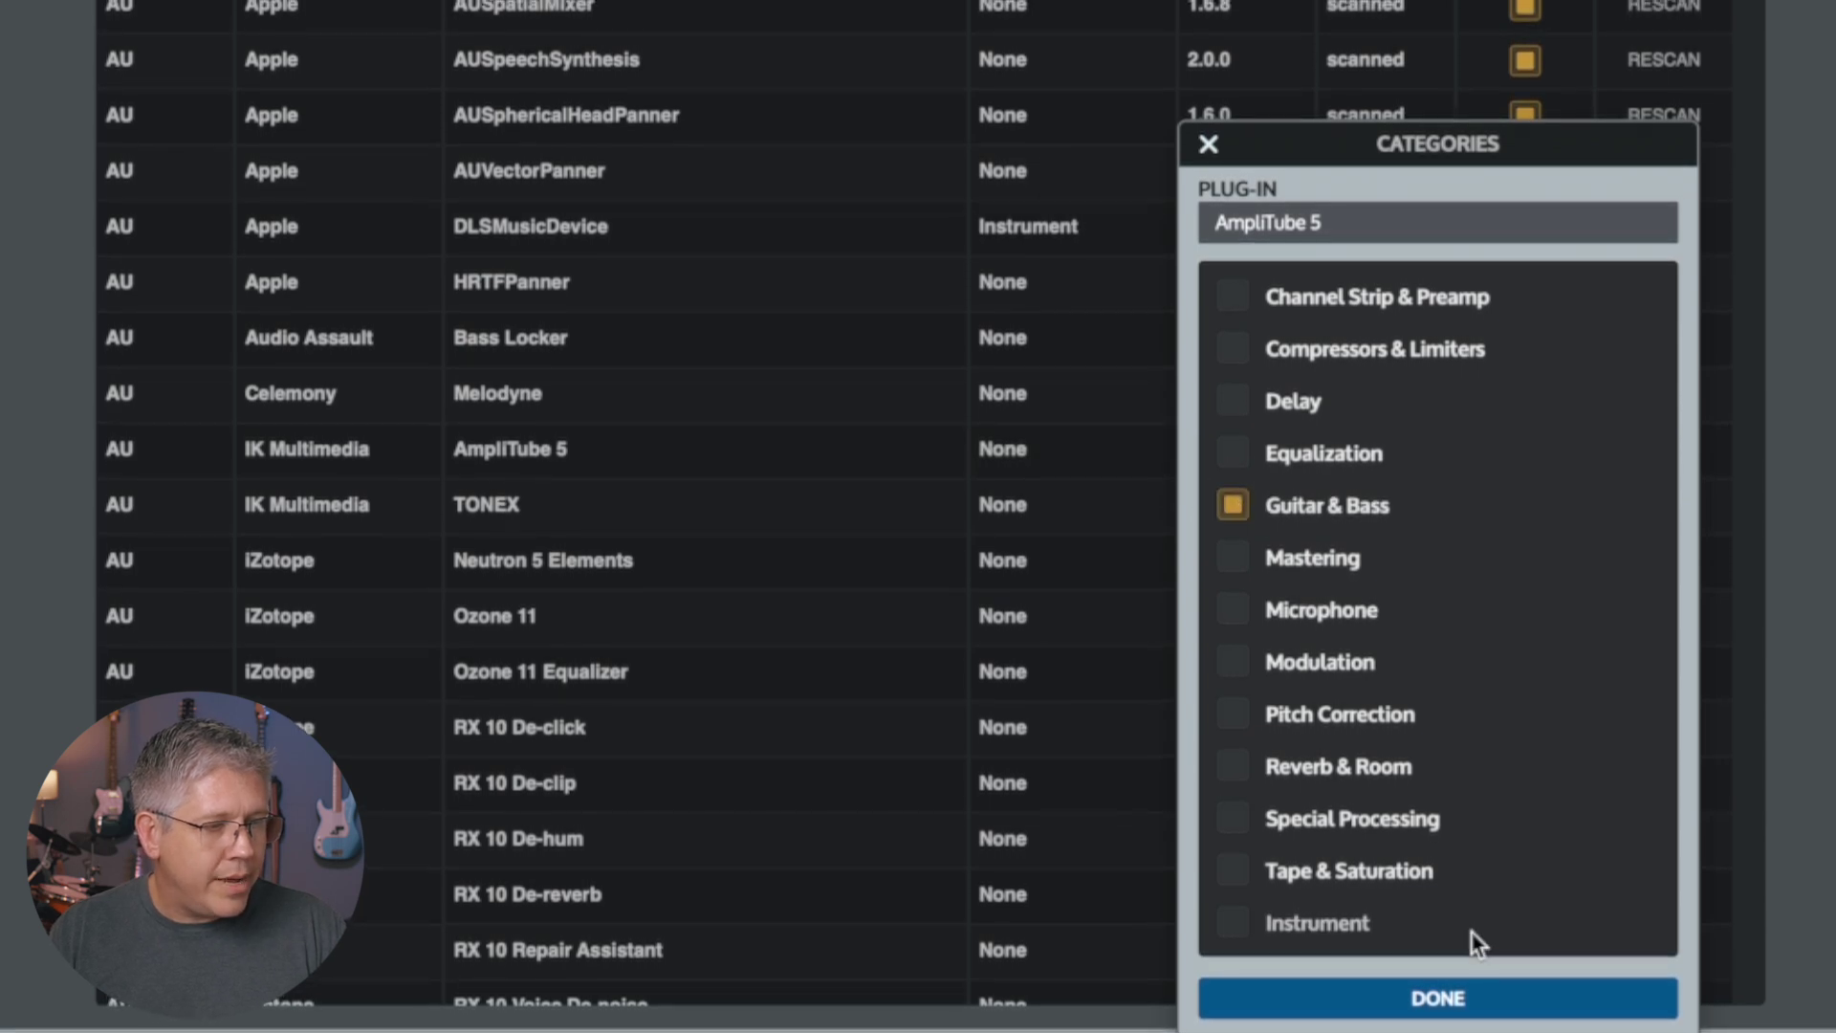
left_click(1460, 996)
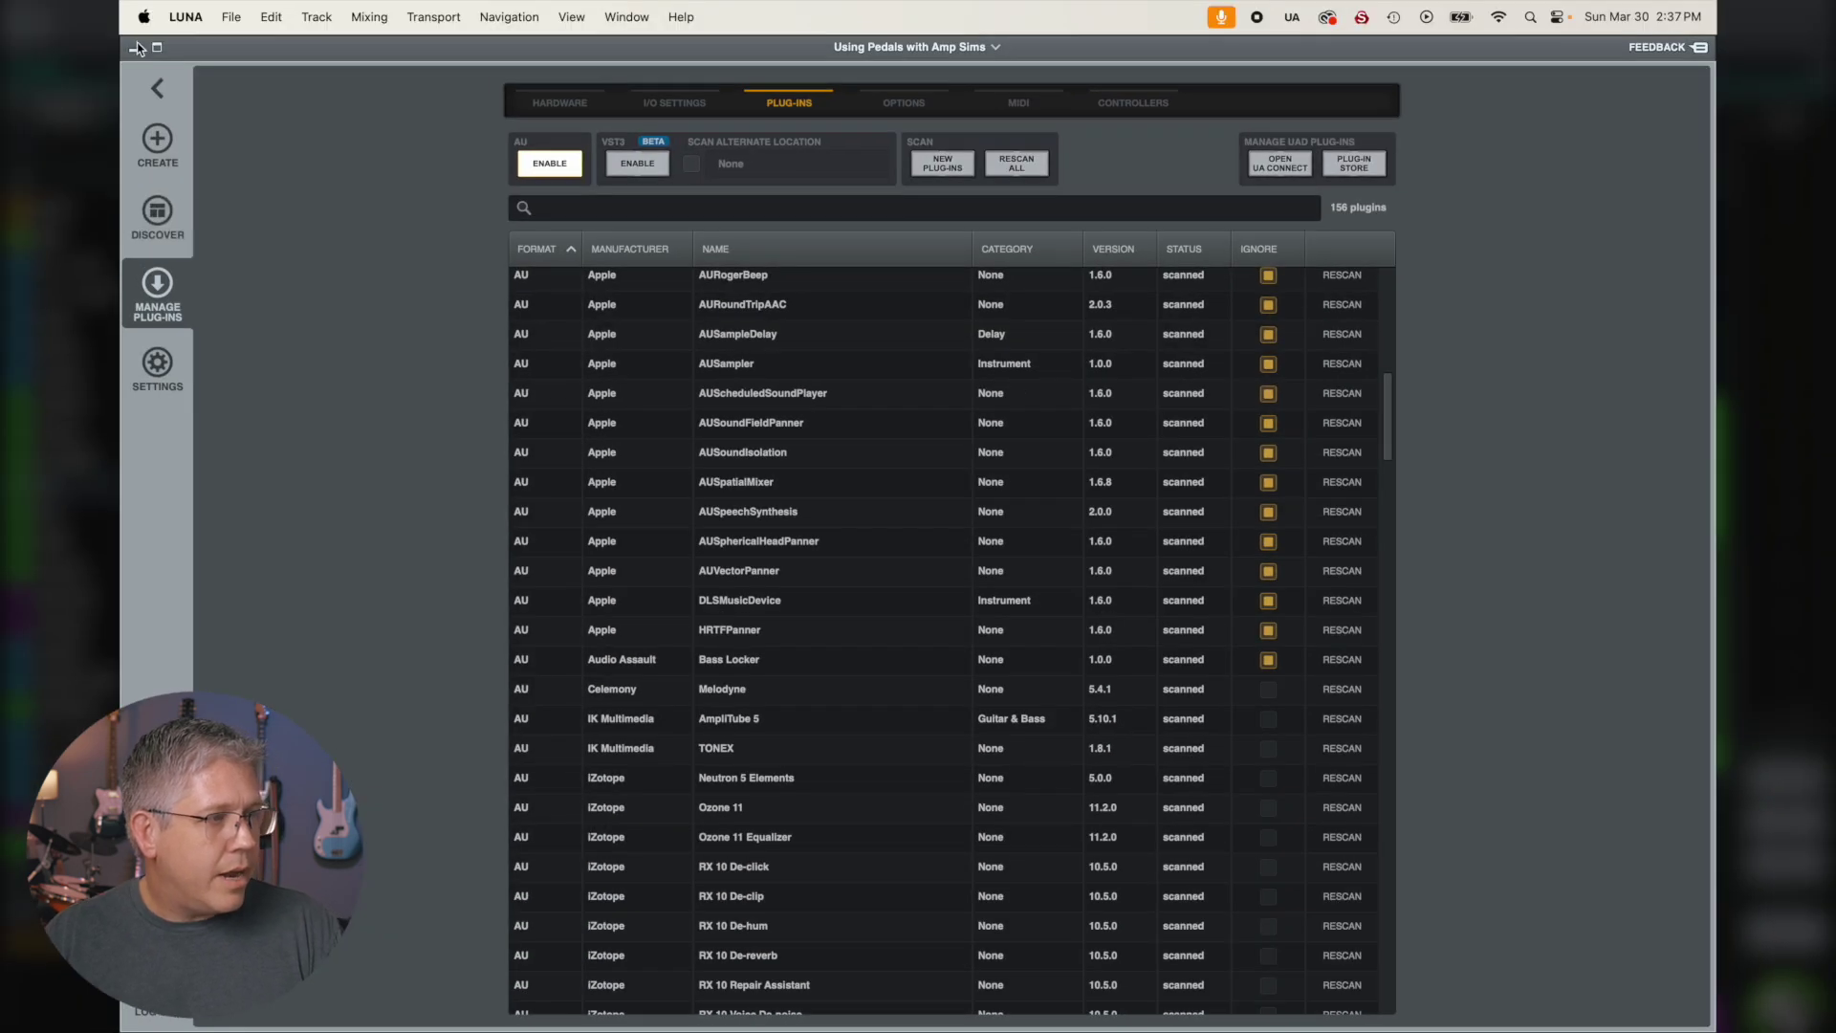
Step: Reapply the Guitar & Bass browser filter and expand IK Multimedia to show AmpliTube 5
left_click(157, 88)
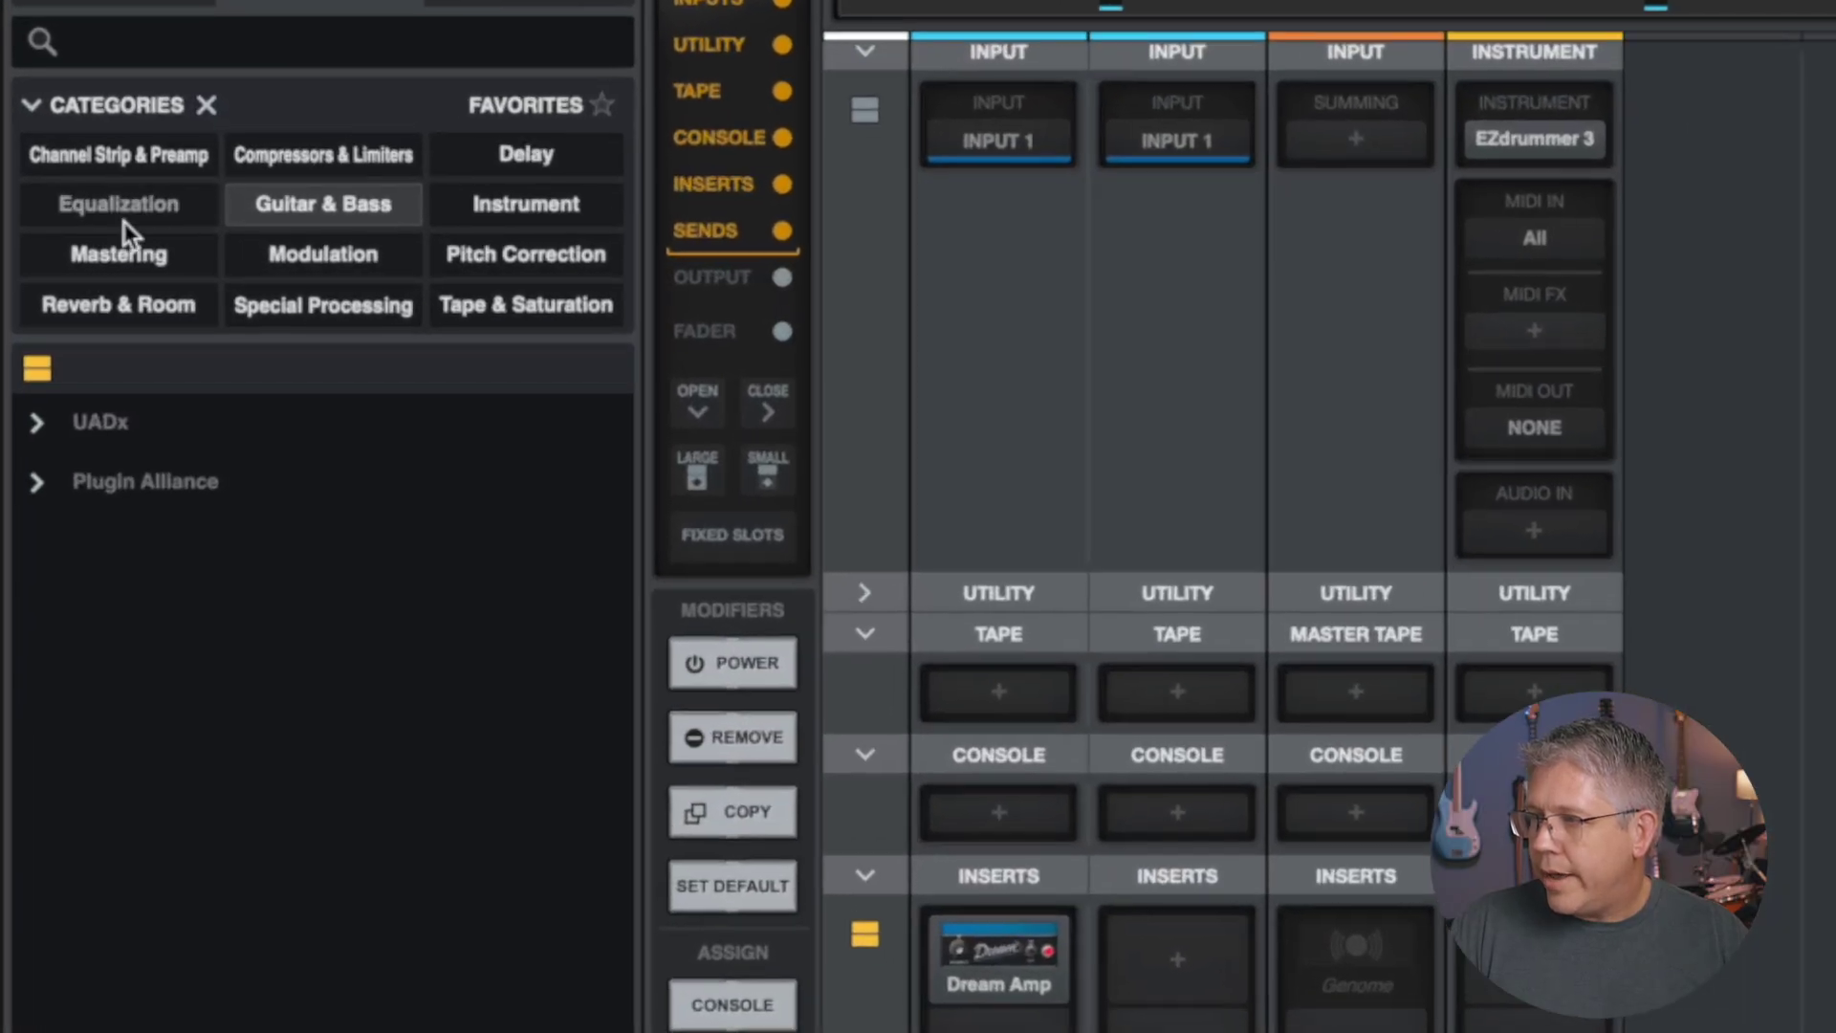
left_click(273, 247)
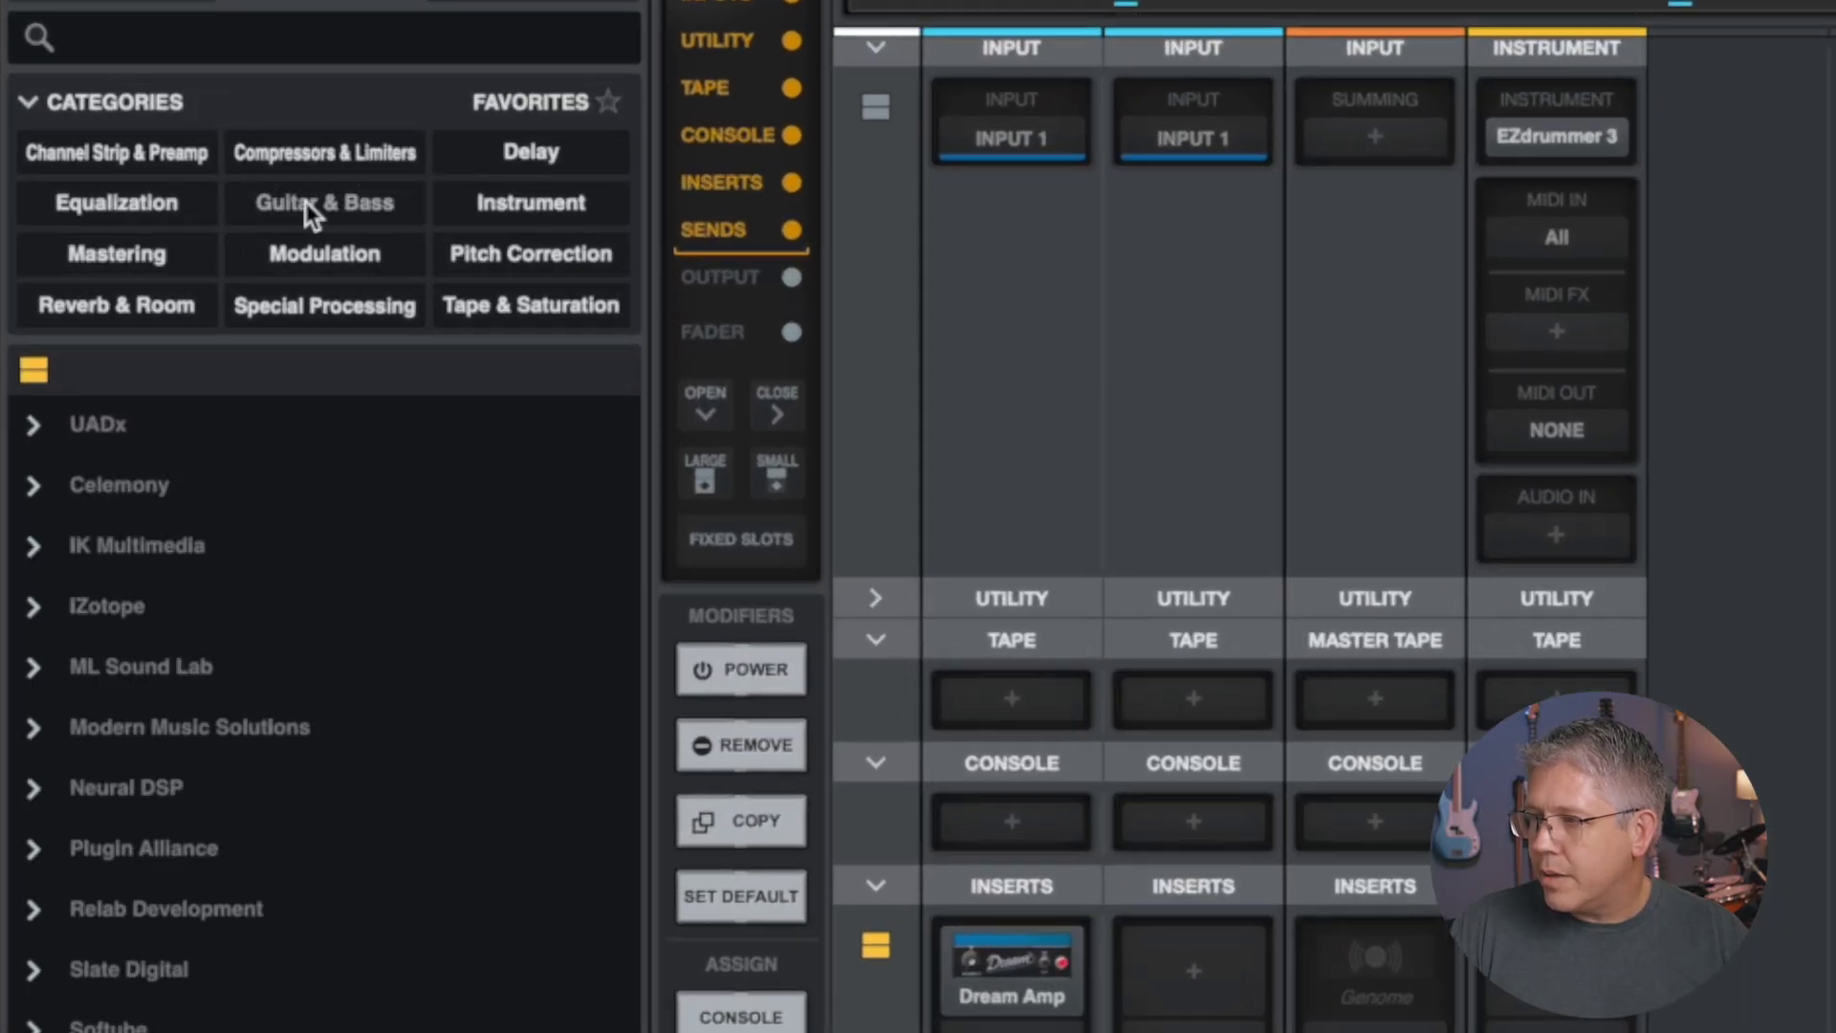
left_click(307, 203)
left_click(32, 484)
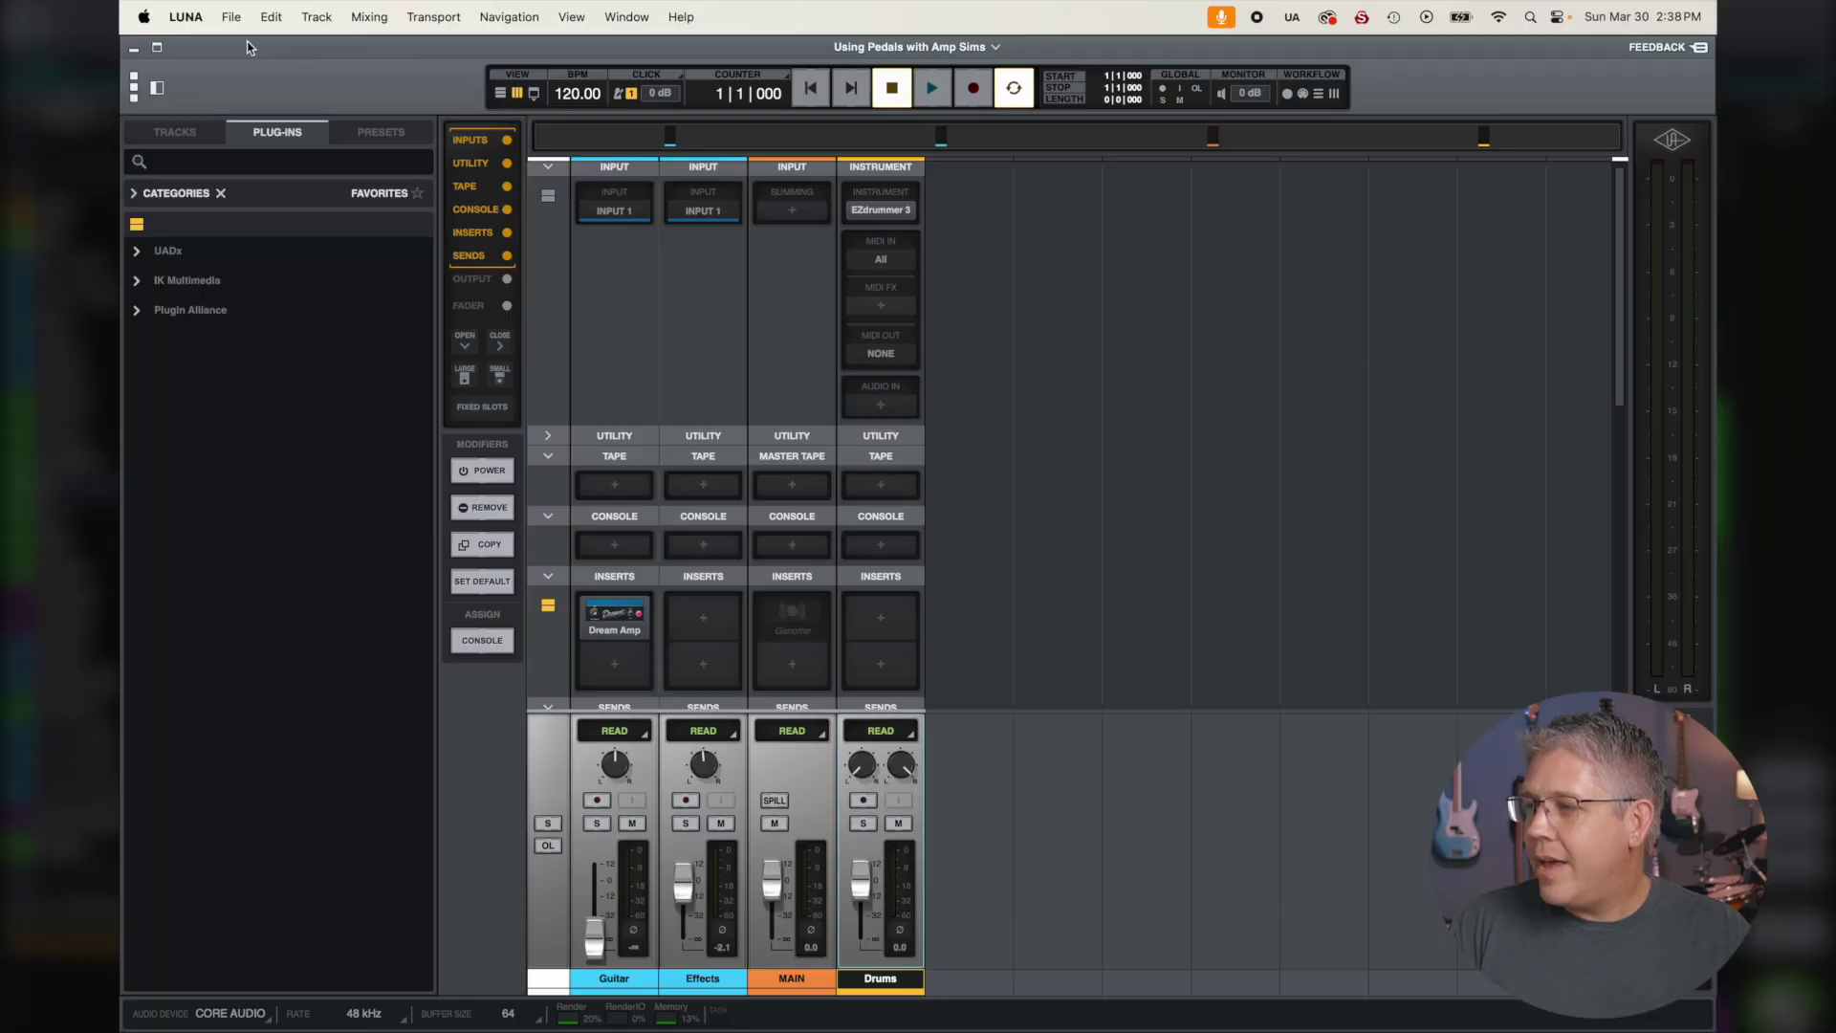
Step: Open the Keyboard Shortcuts editor from the LUNA menu, showing the LUNA Default preset
left_click(184, 16)
mouse_move(254, 354)
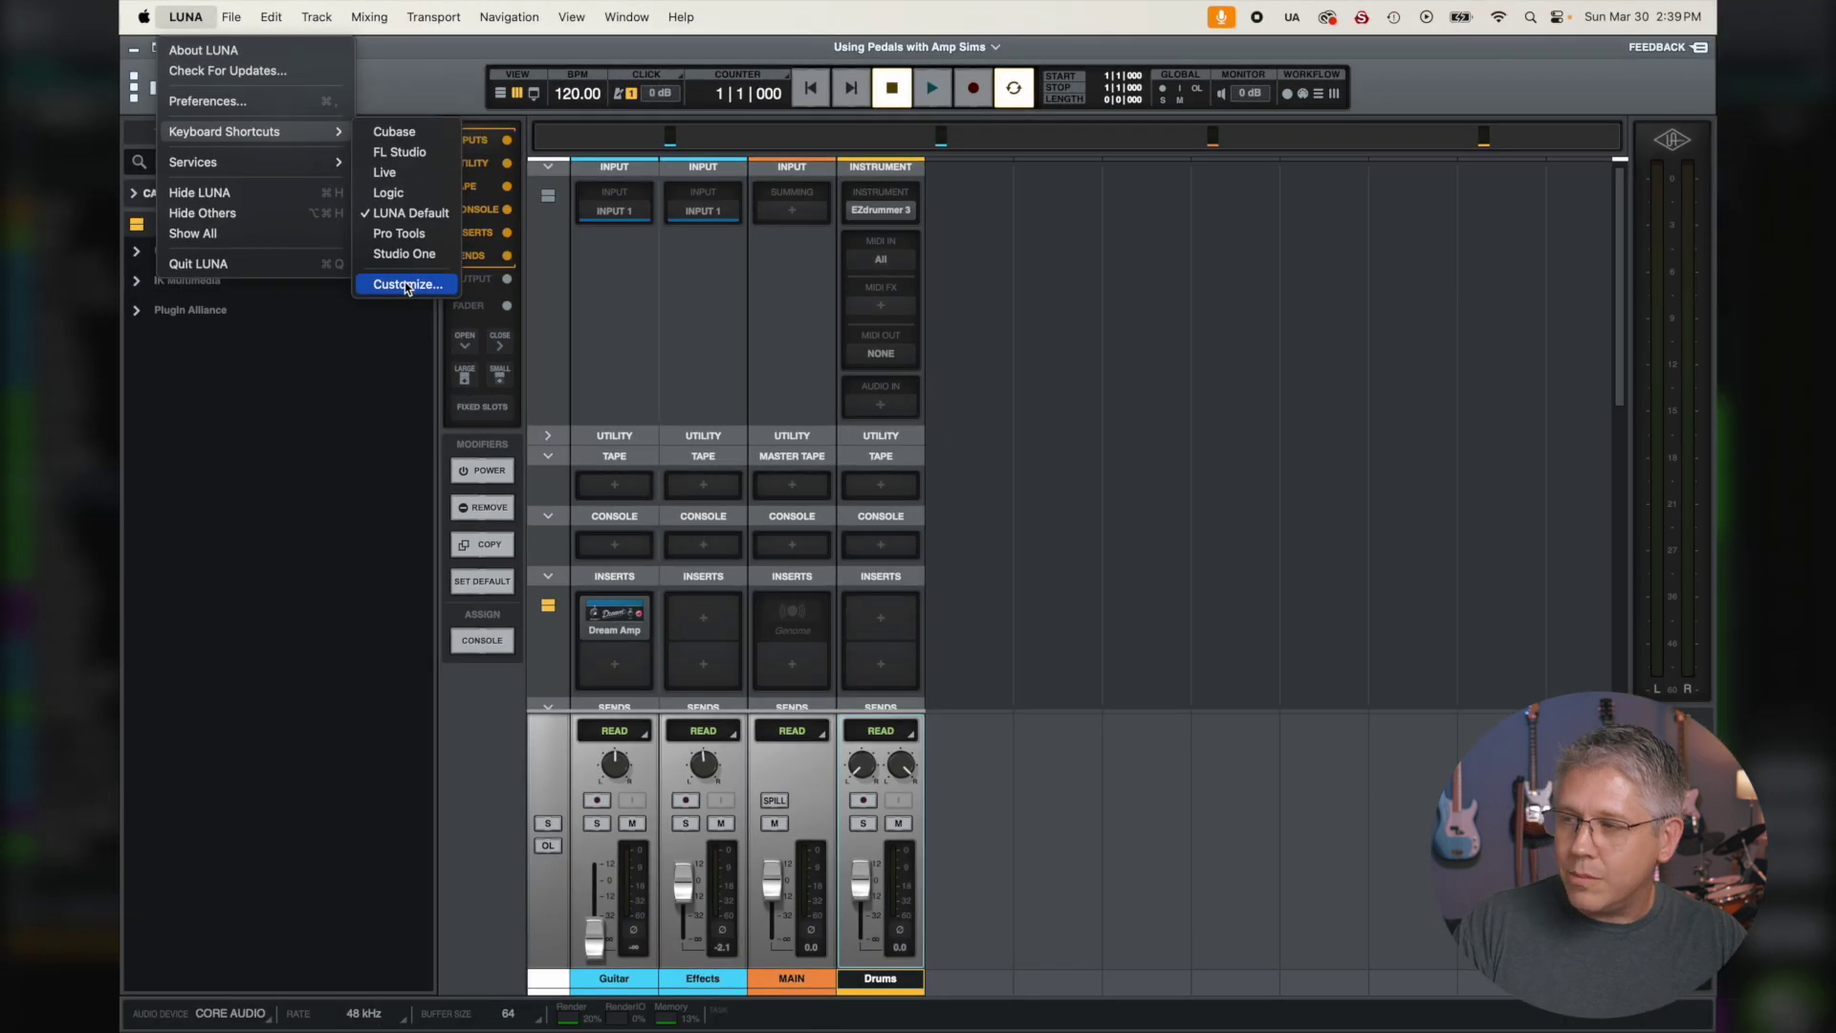
left_click(408, 285)
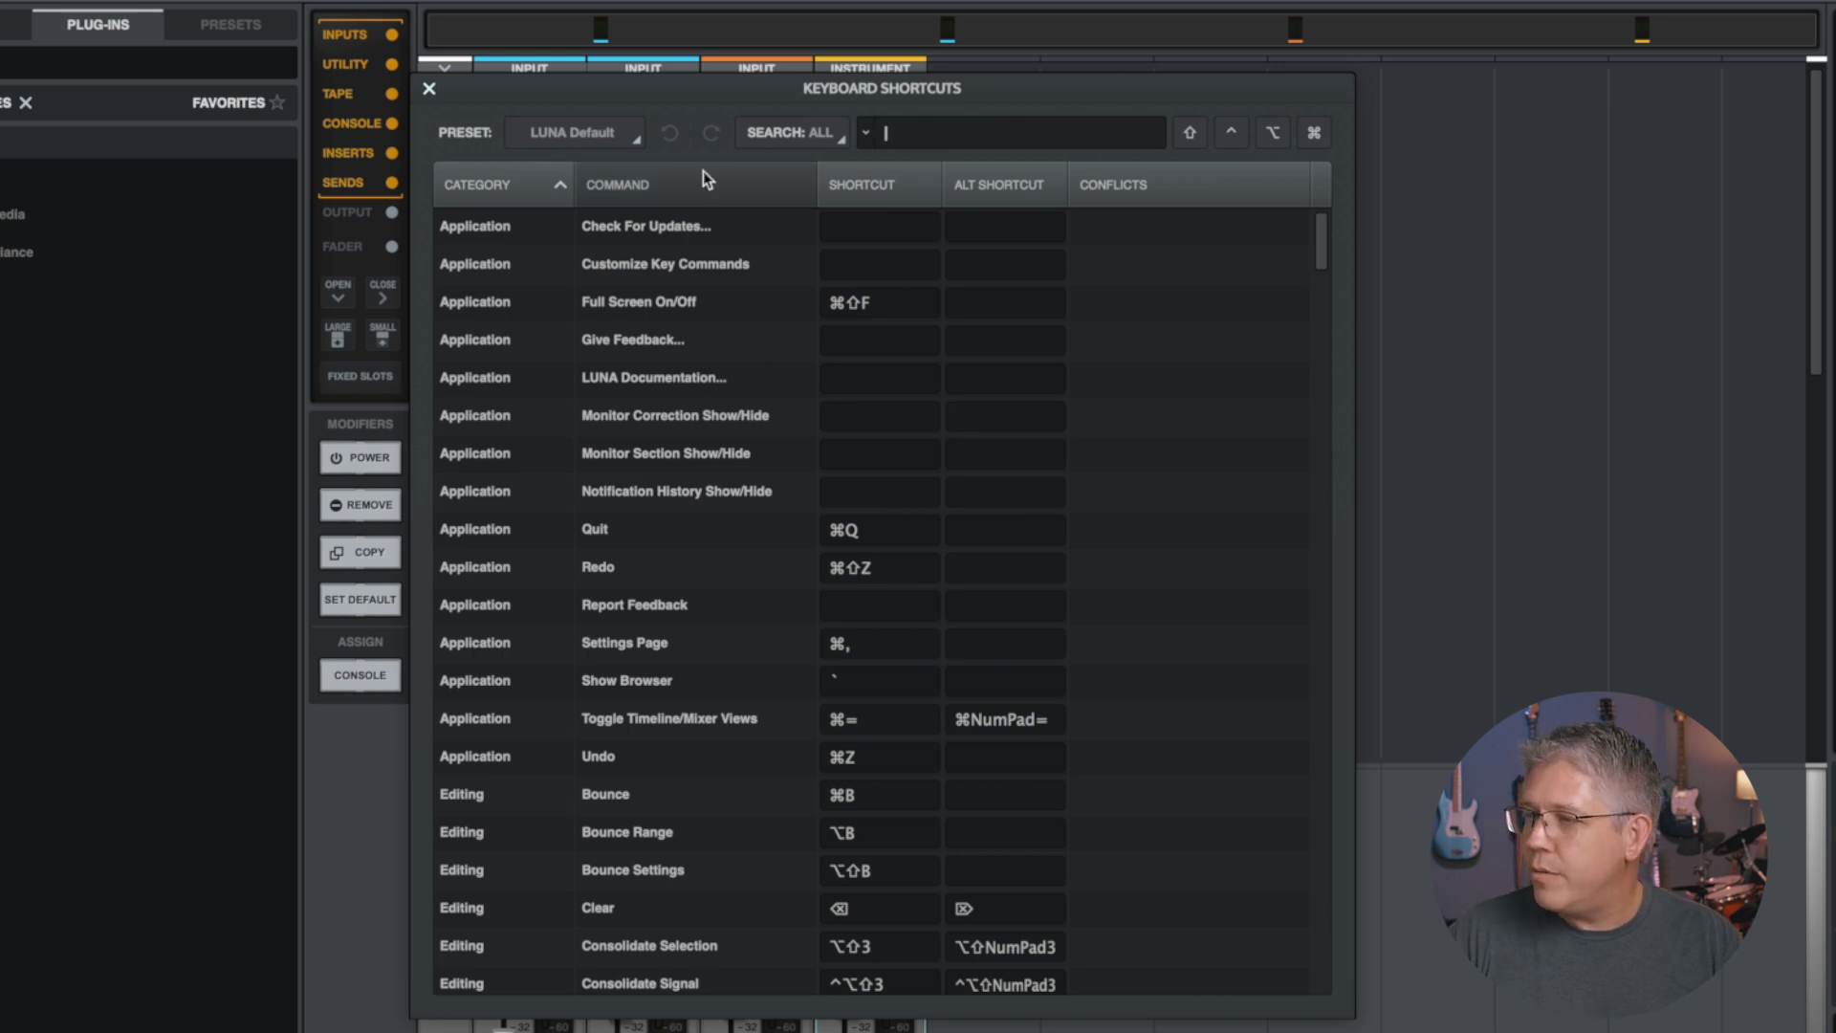
Step: Browse the shortcut Preset list and the search-scope options, keeping the search set to all
left_click(571, 133)
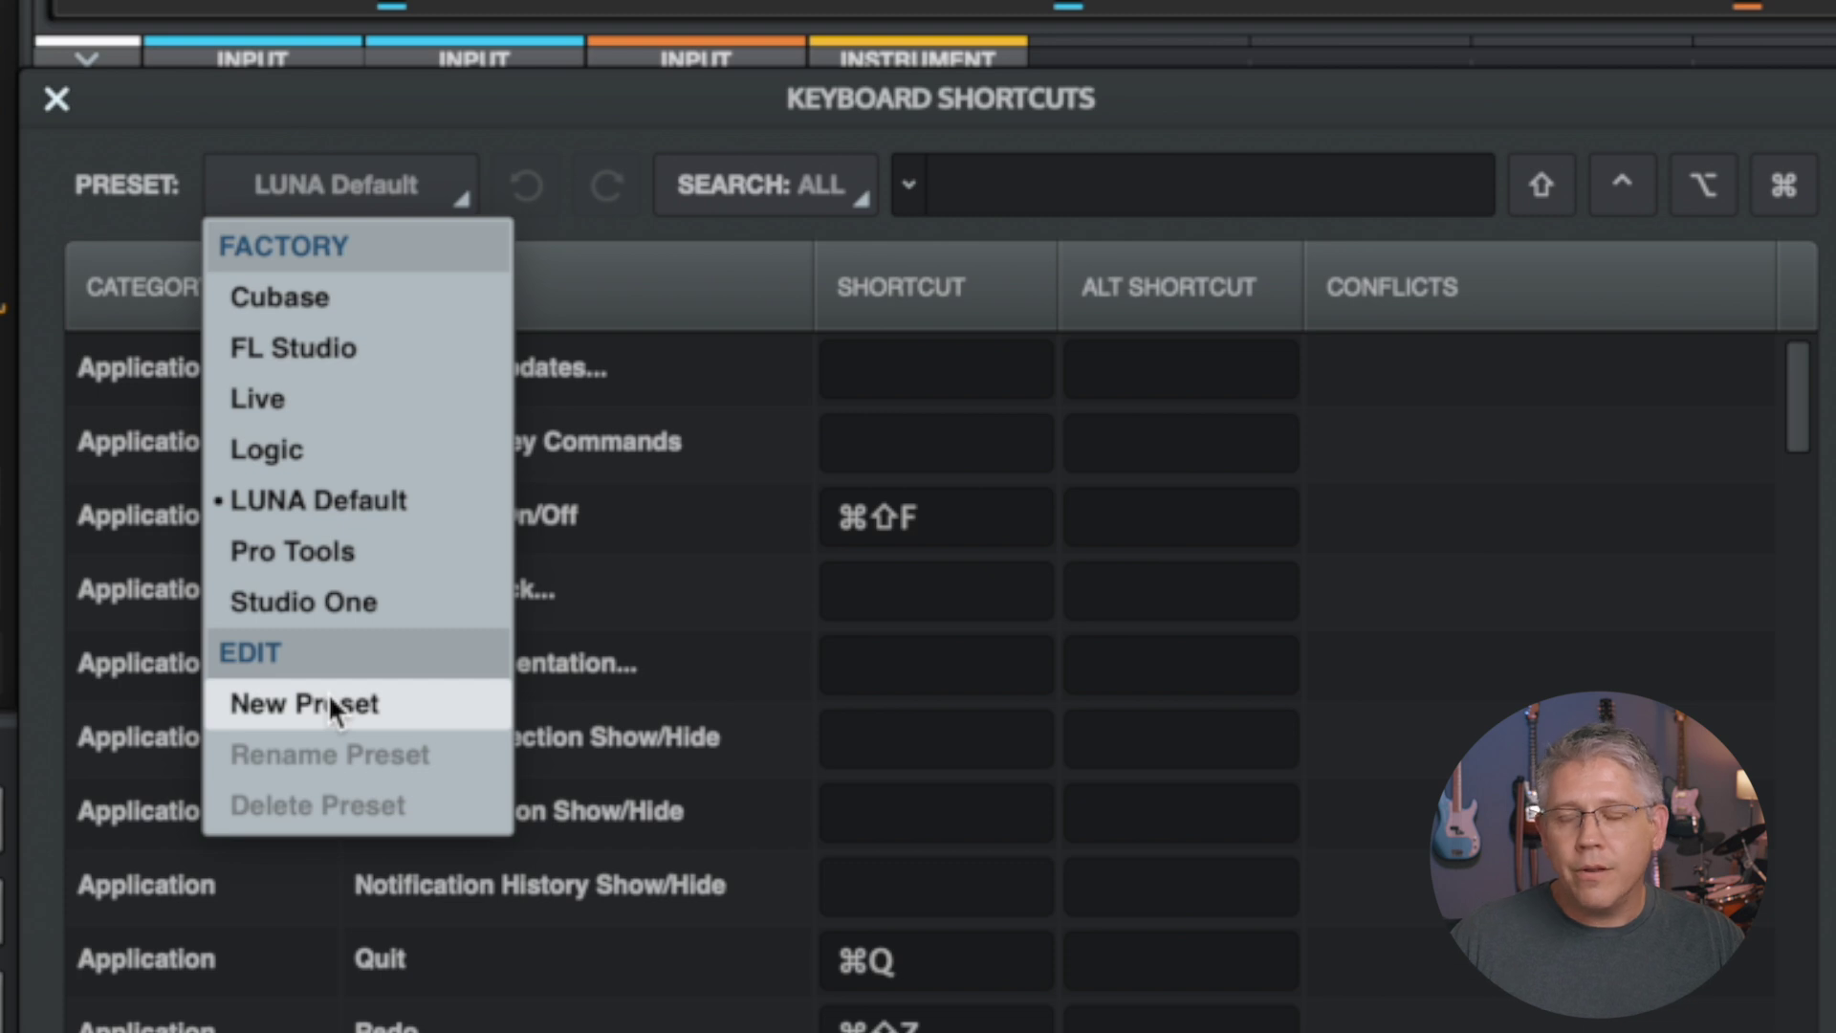
left_click(775, 184)
left_click(805, 184)
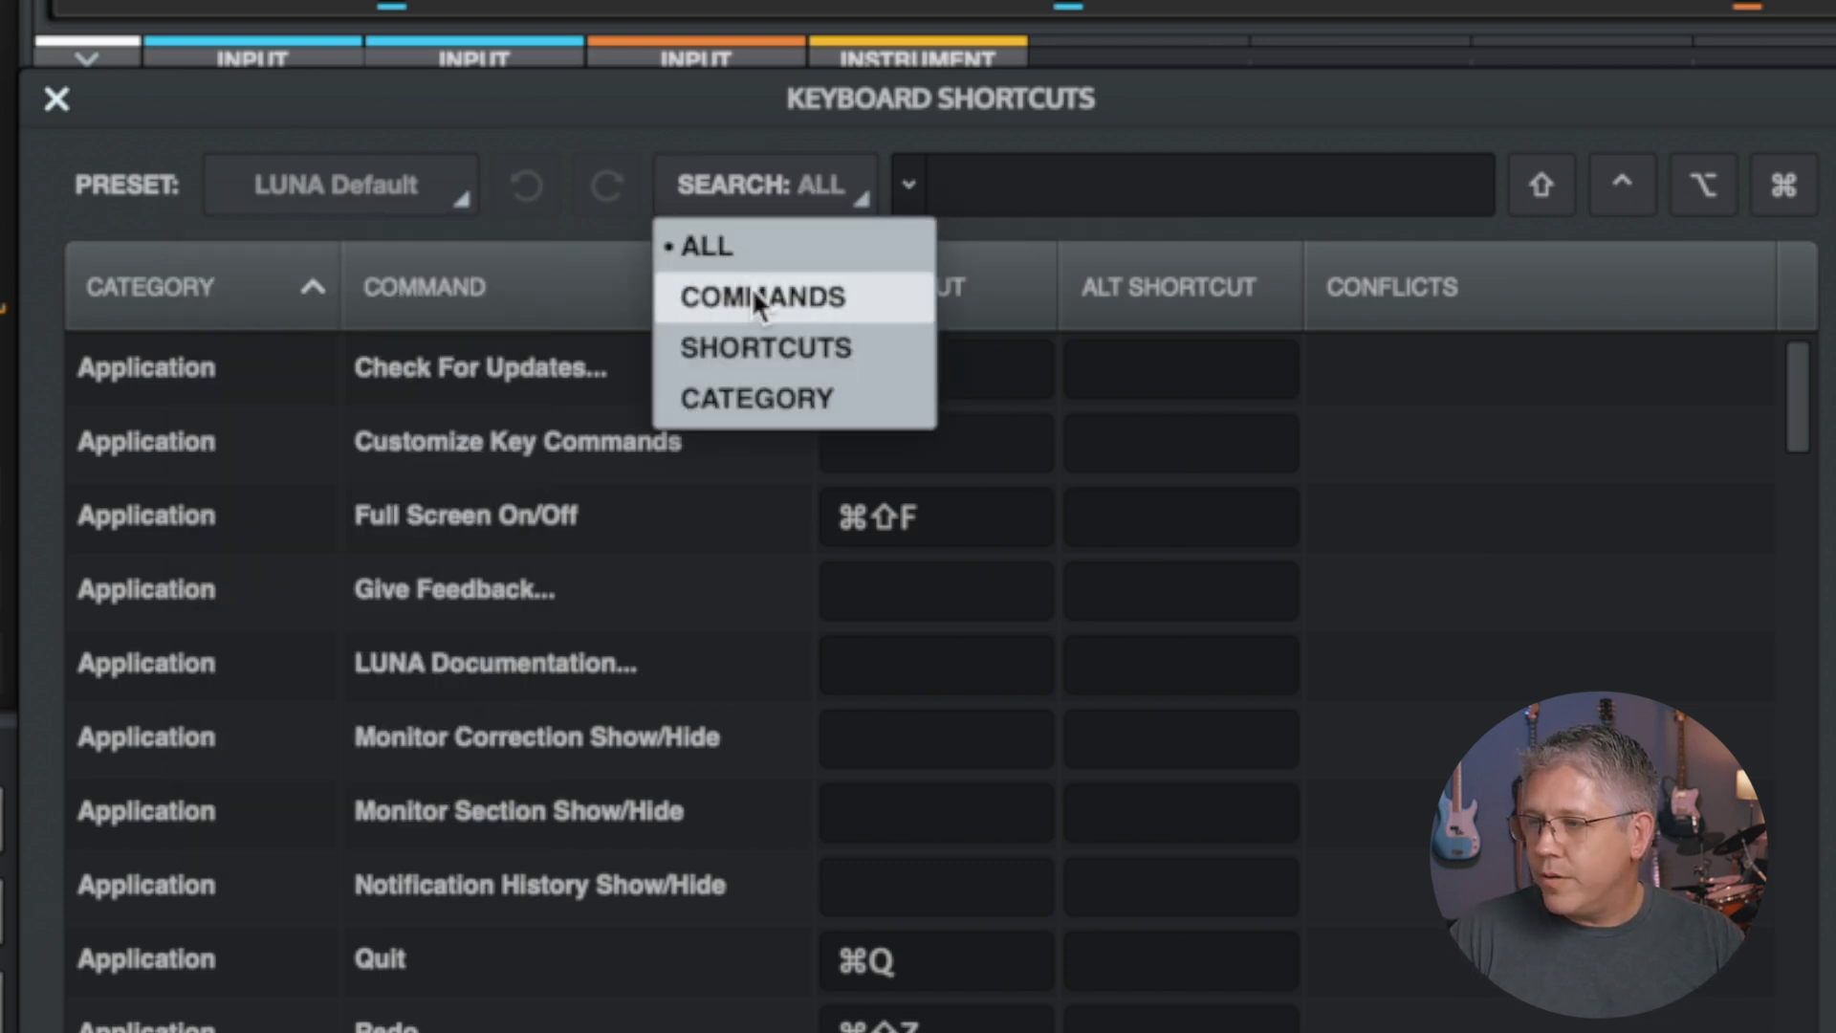
left_click(1095, 183)
Step: Filter the shortcuts by the forward-delete key to show Clear and Shift Clear, then clear the filter
left_click(908, 186)
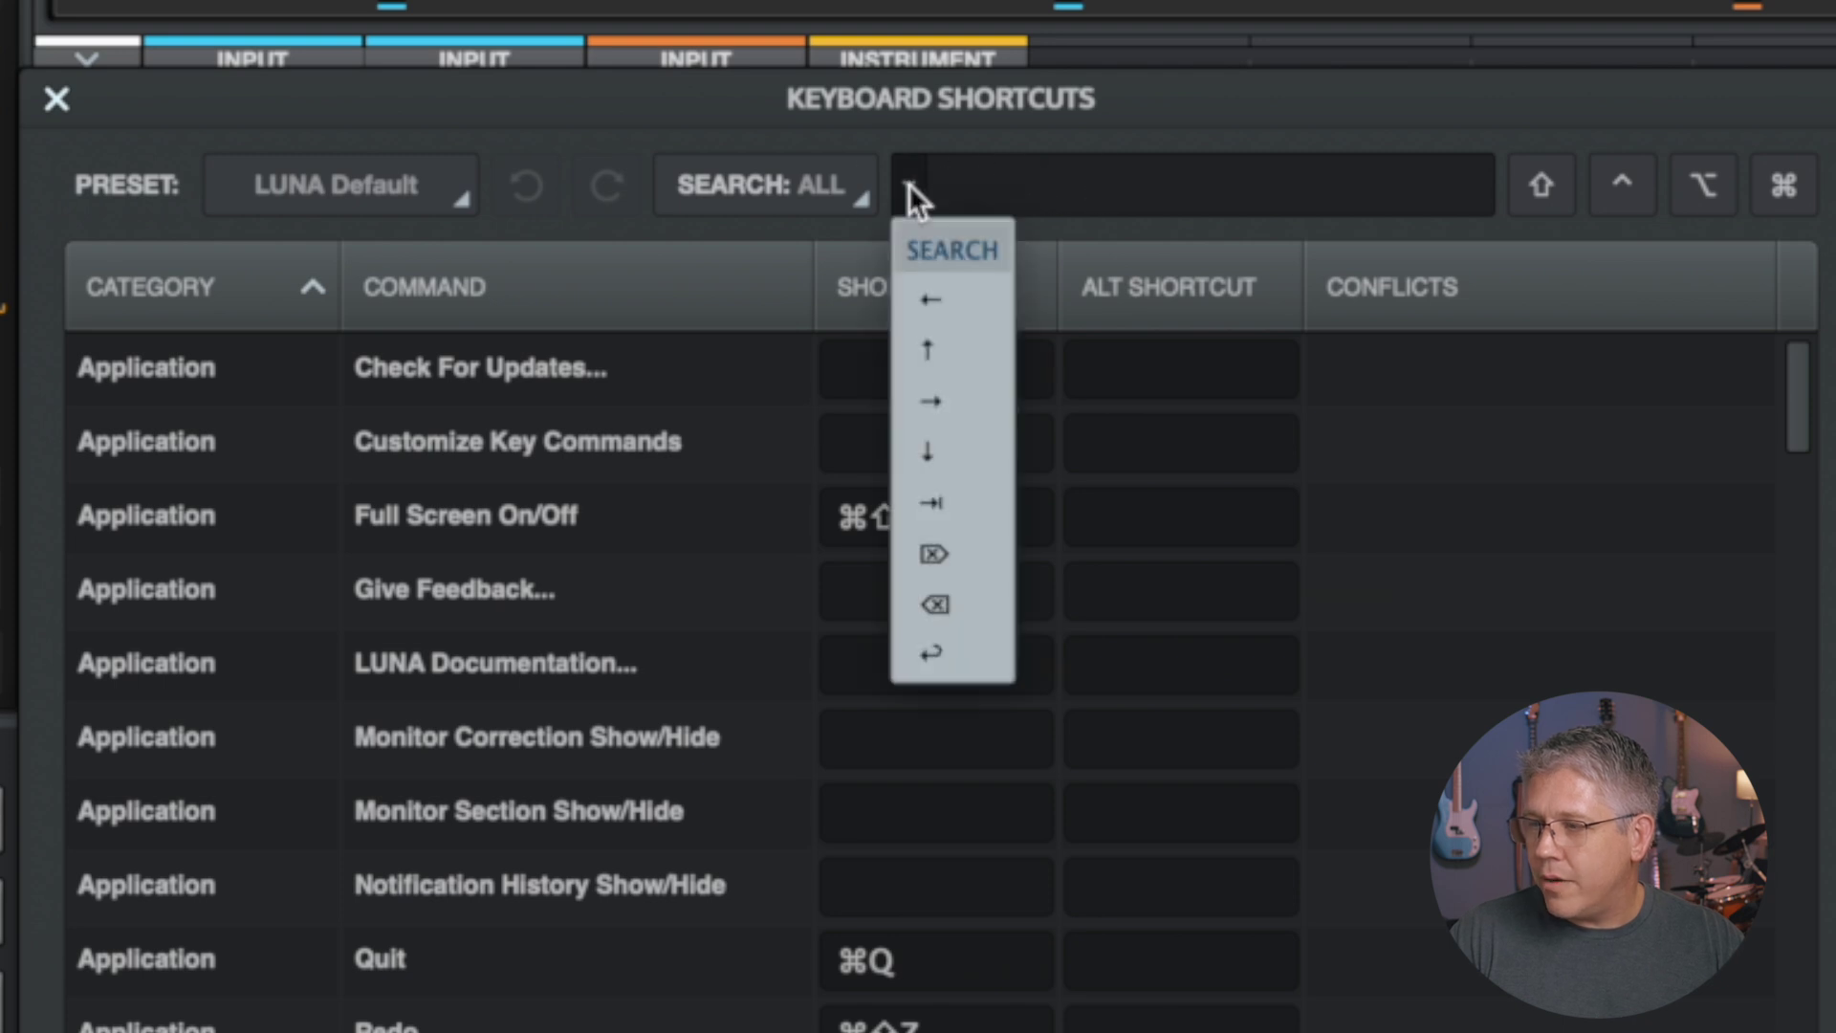
left_click(928, 554)
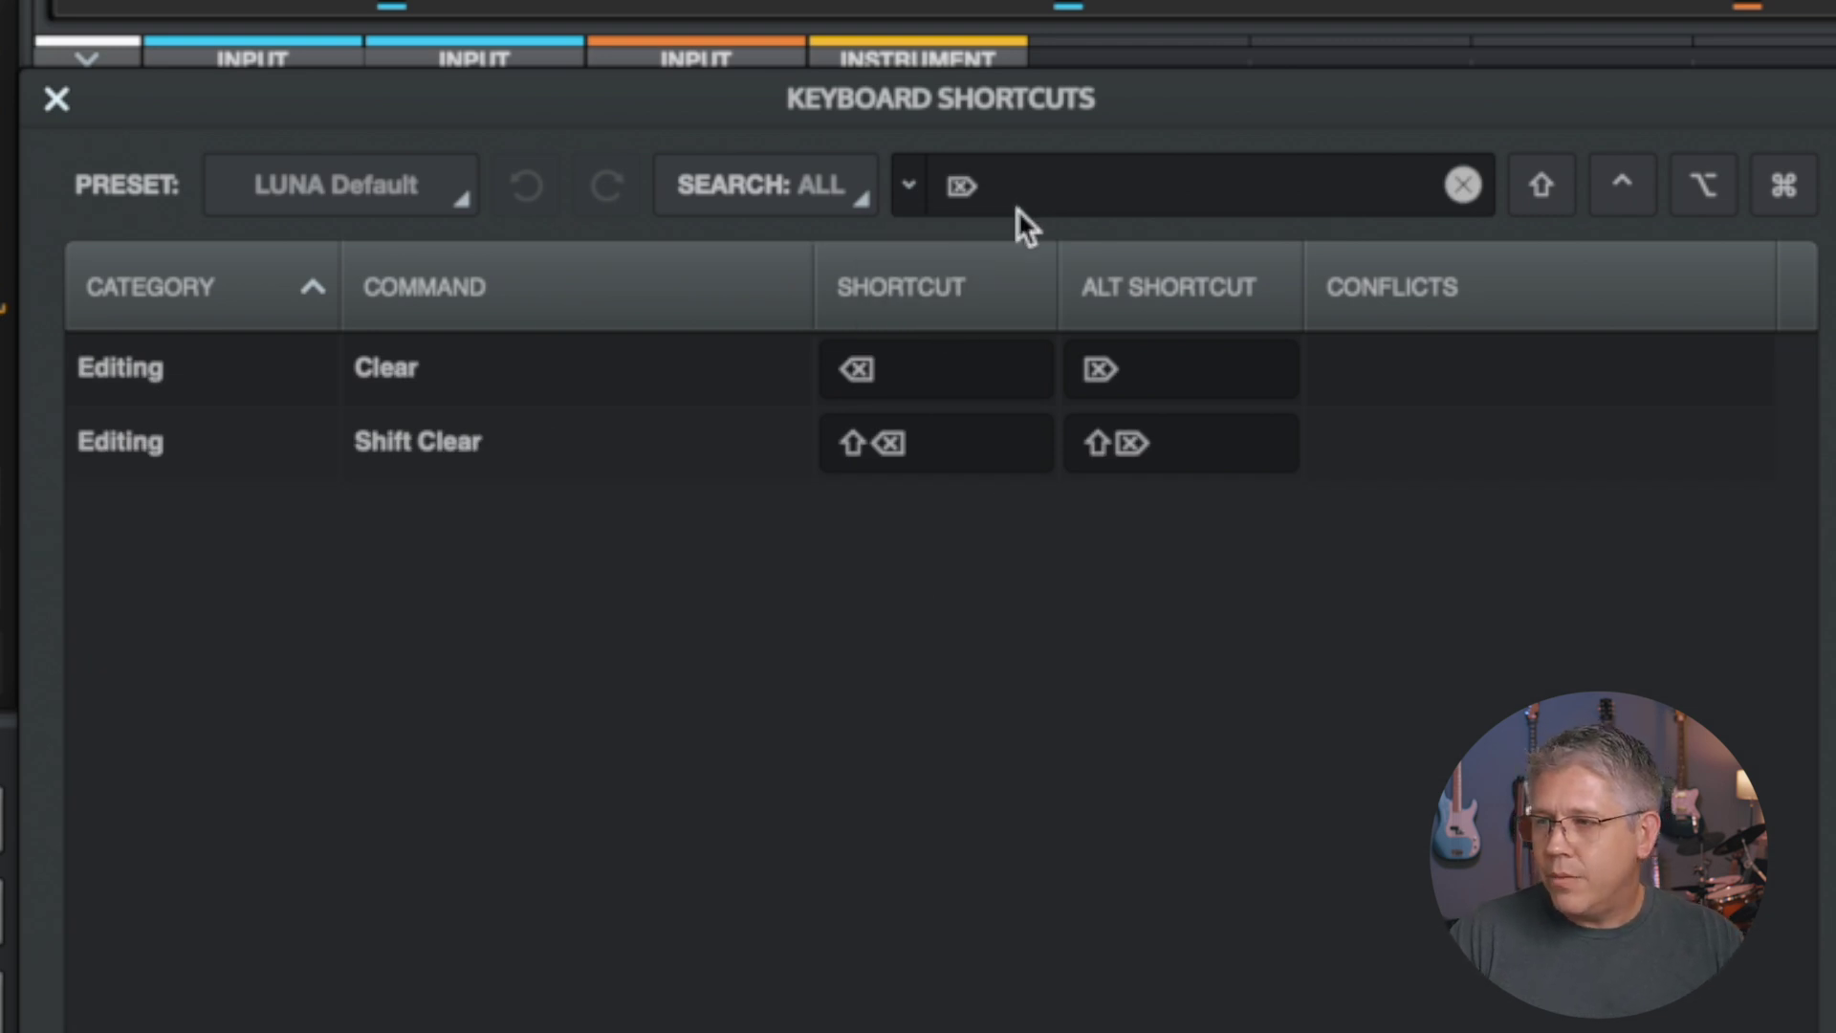
left_click(1457, 182)
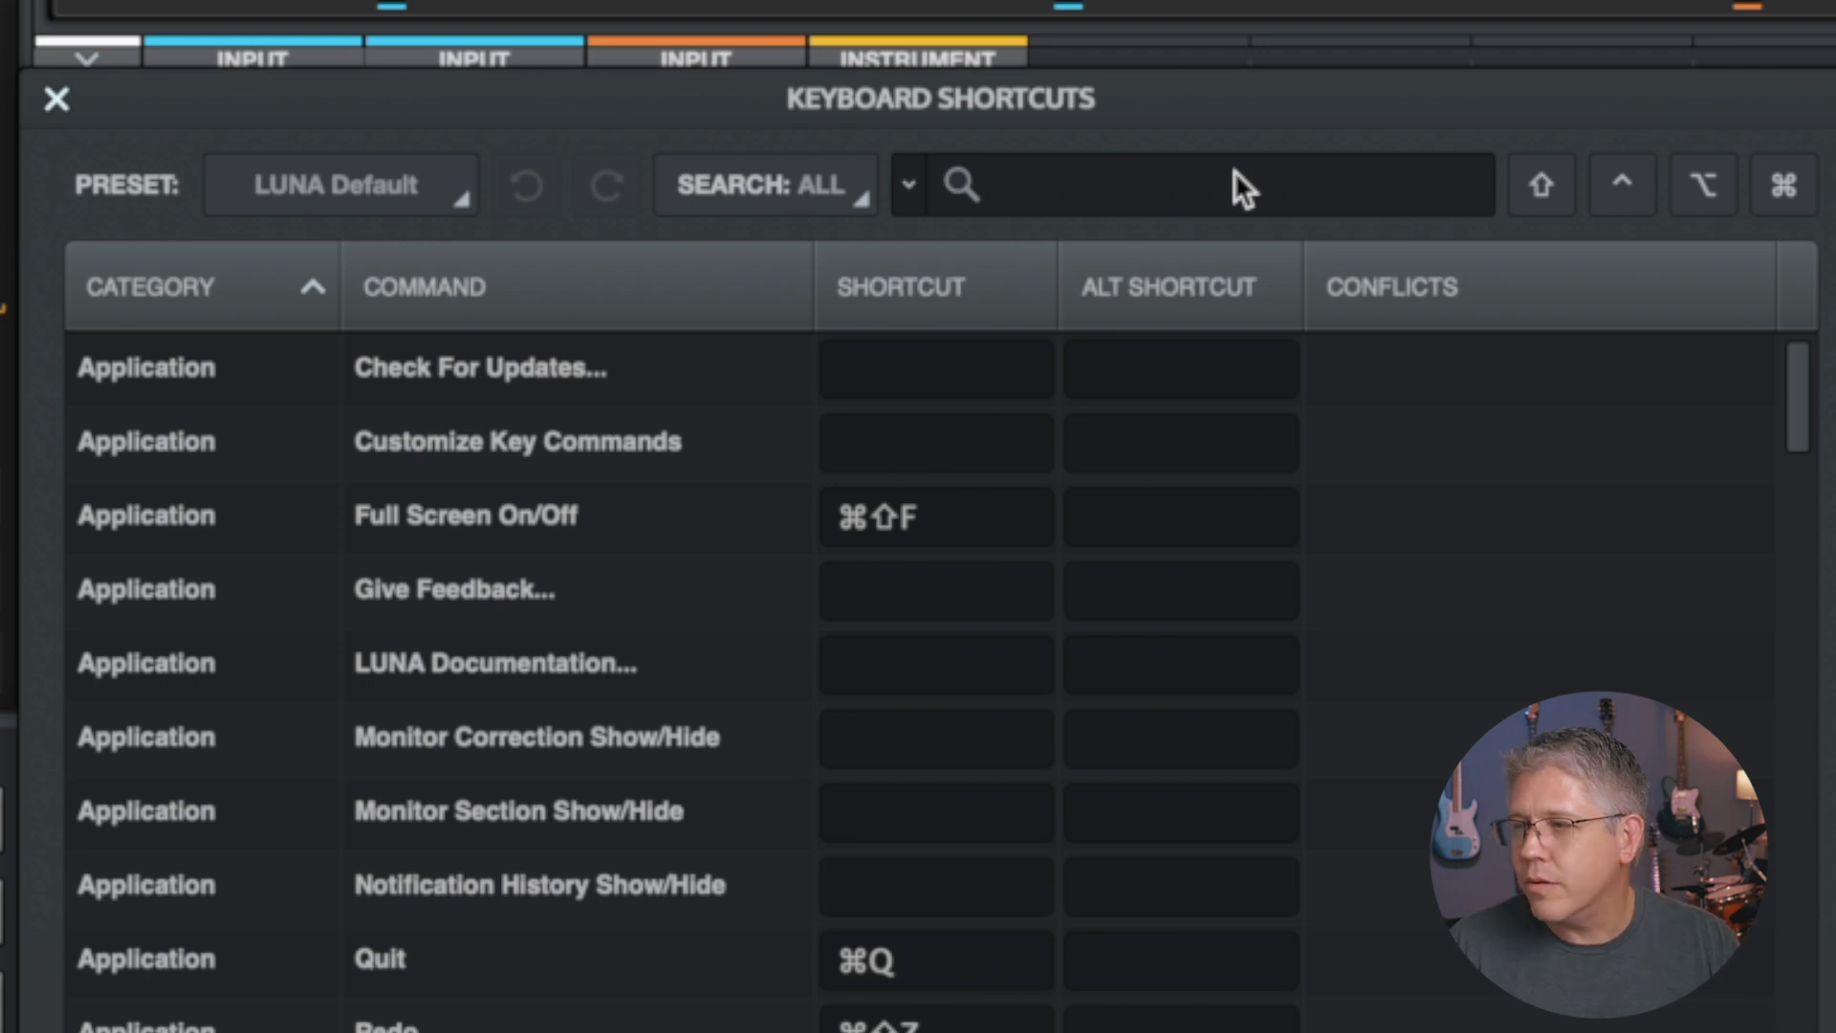
left_click(908, 184)
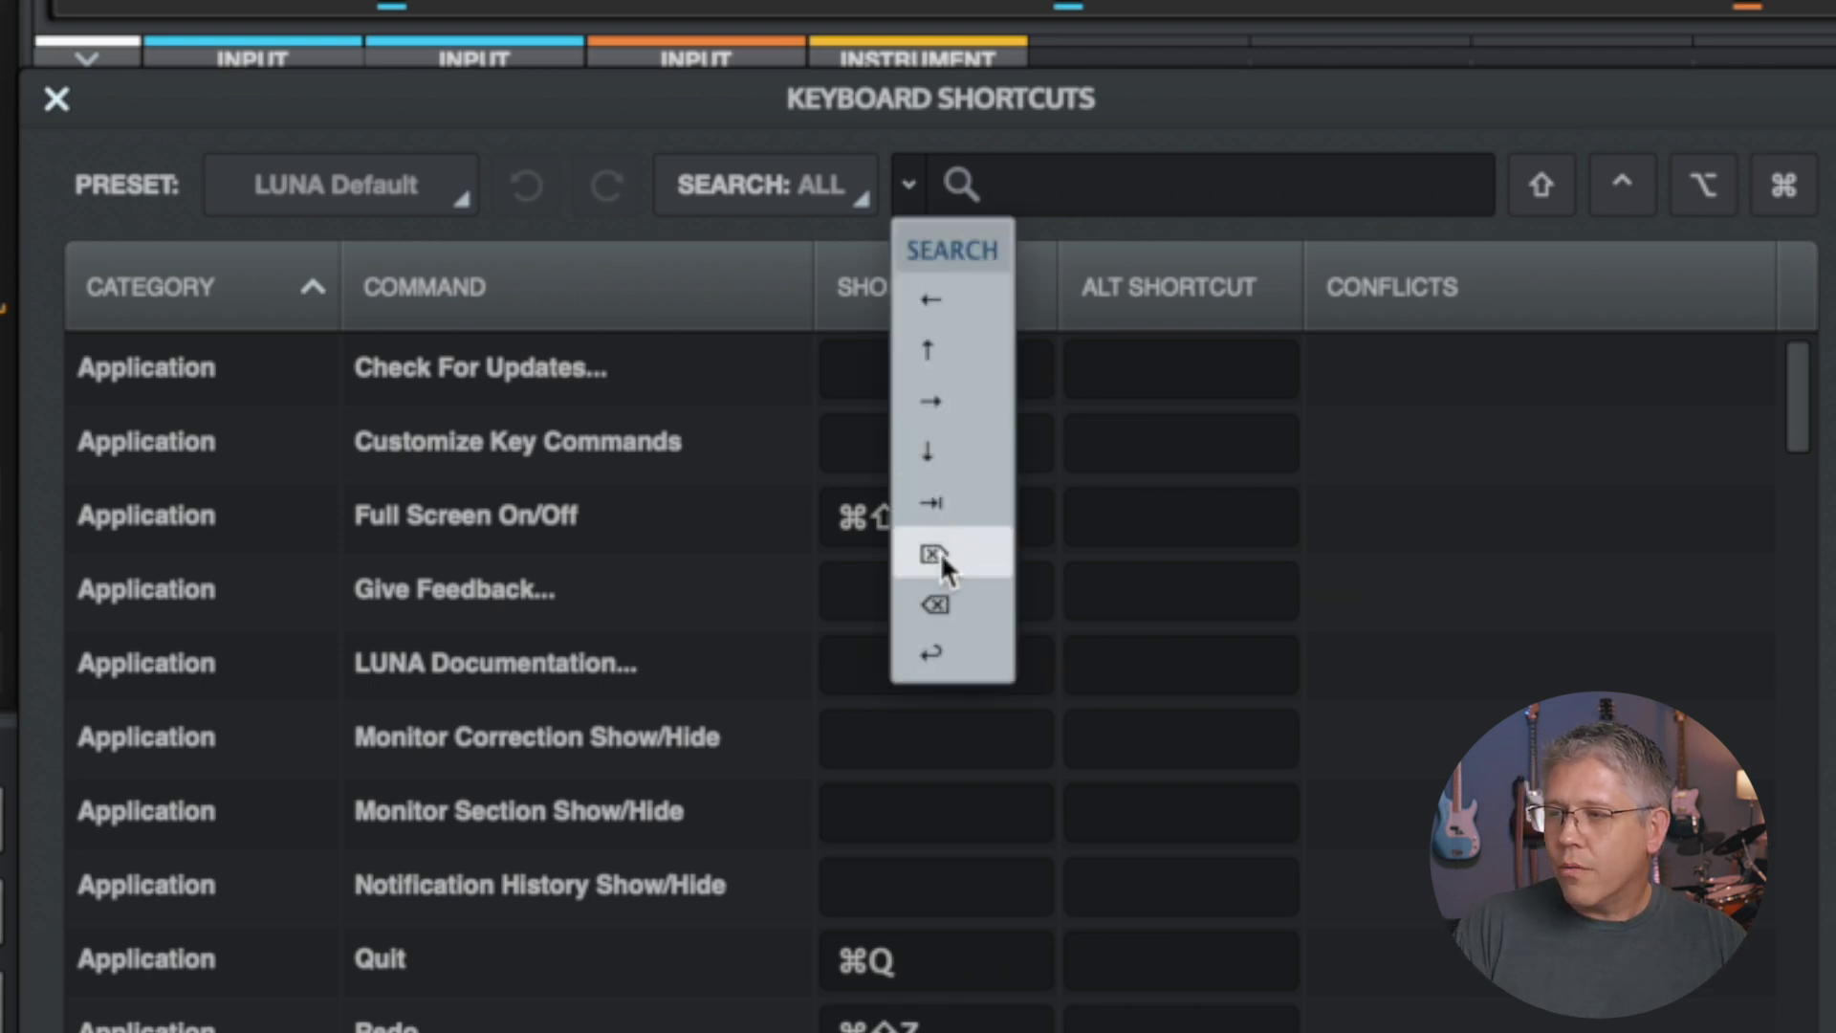
left_click(939, 553)
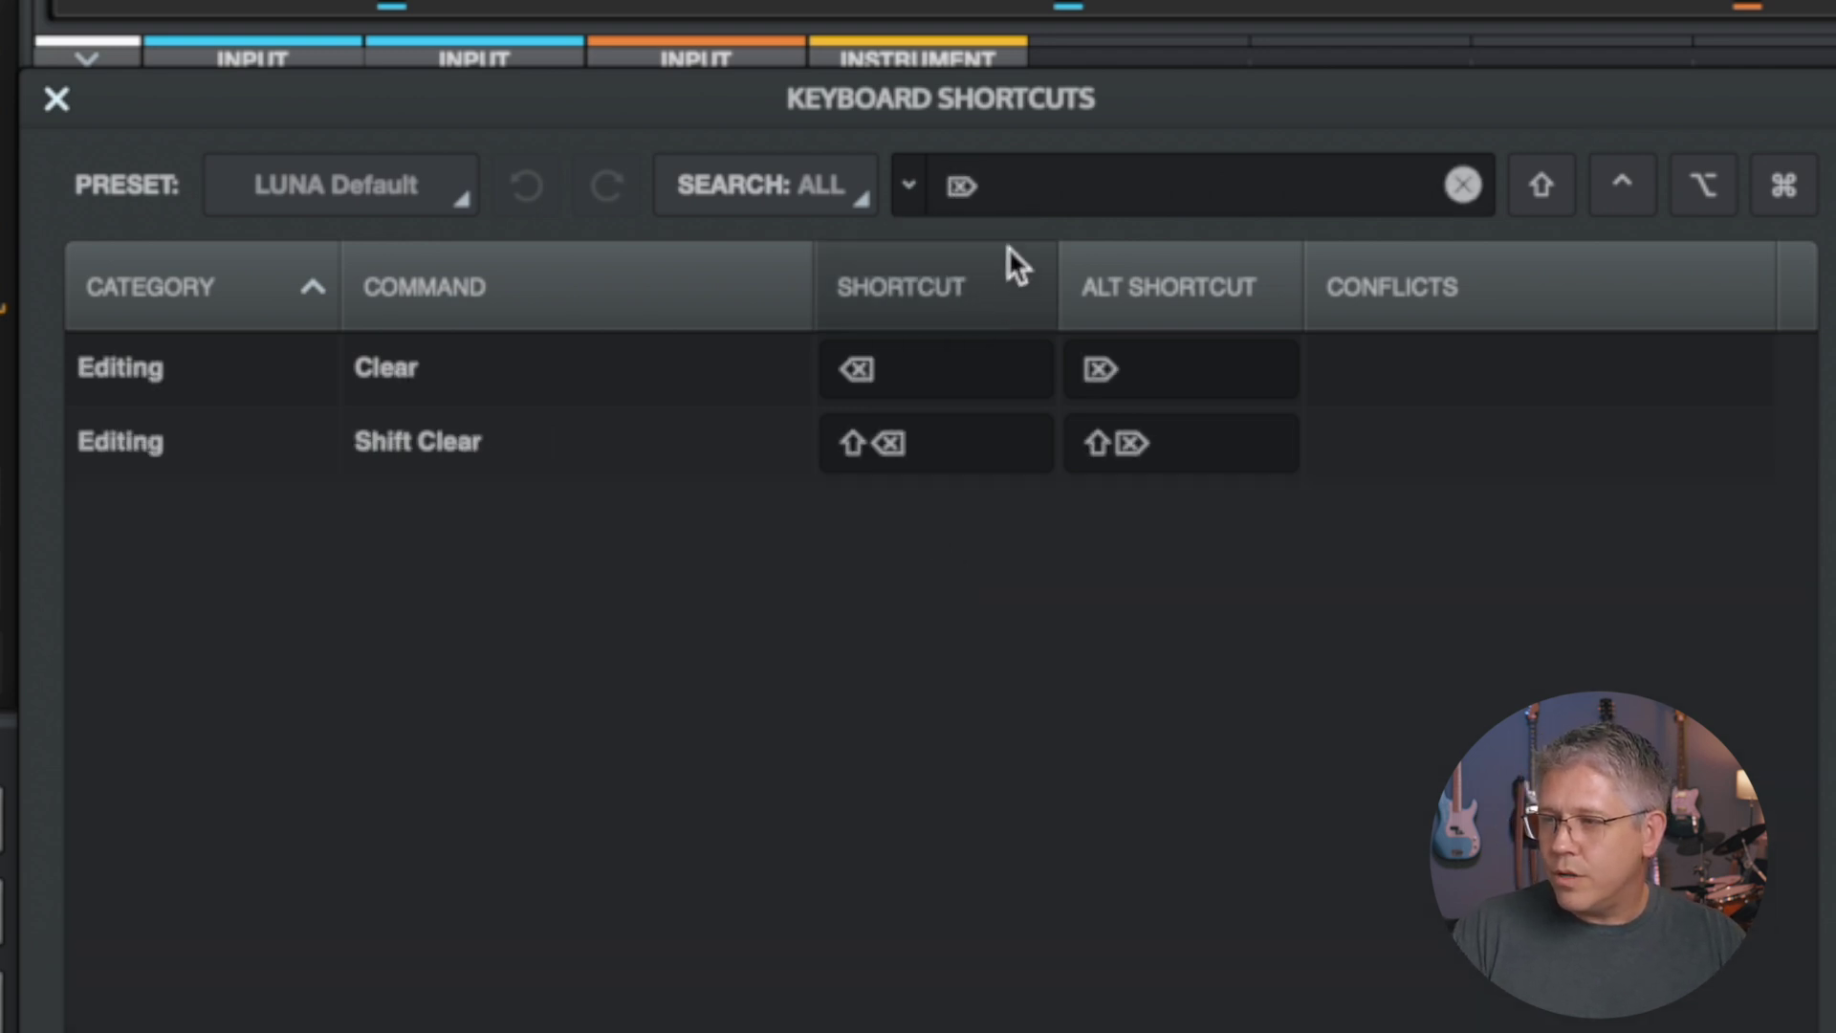
left_click(1462, 185)
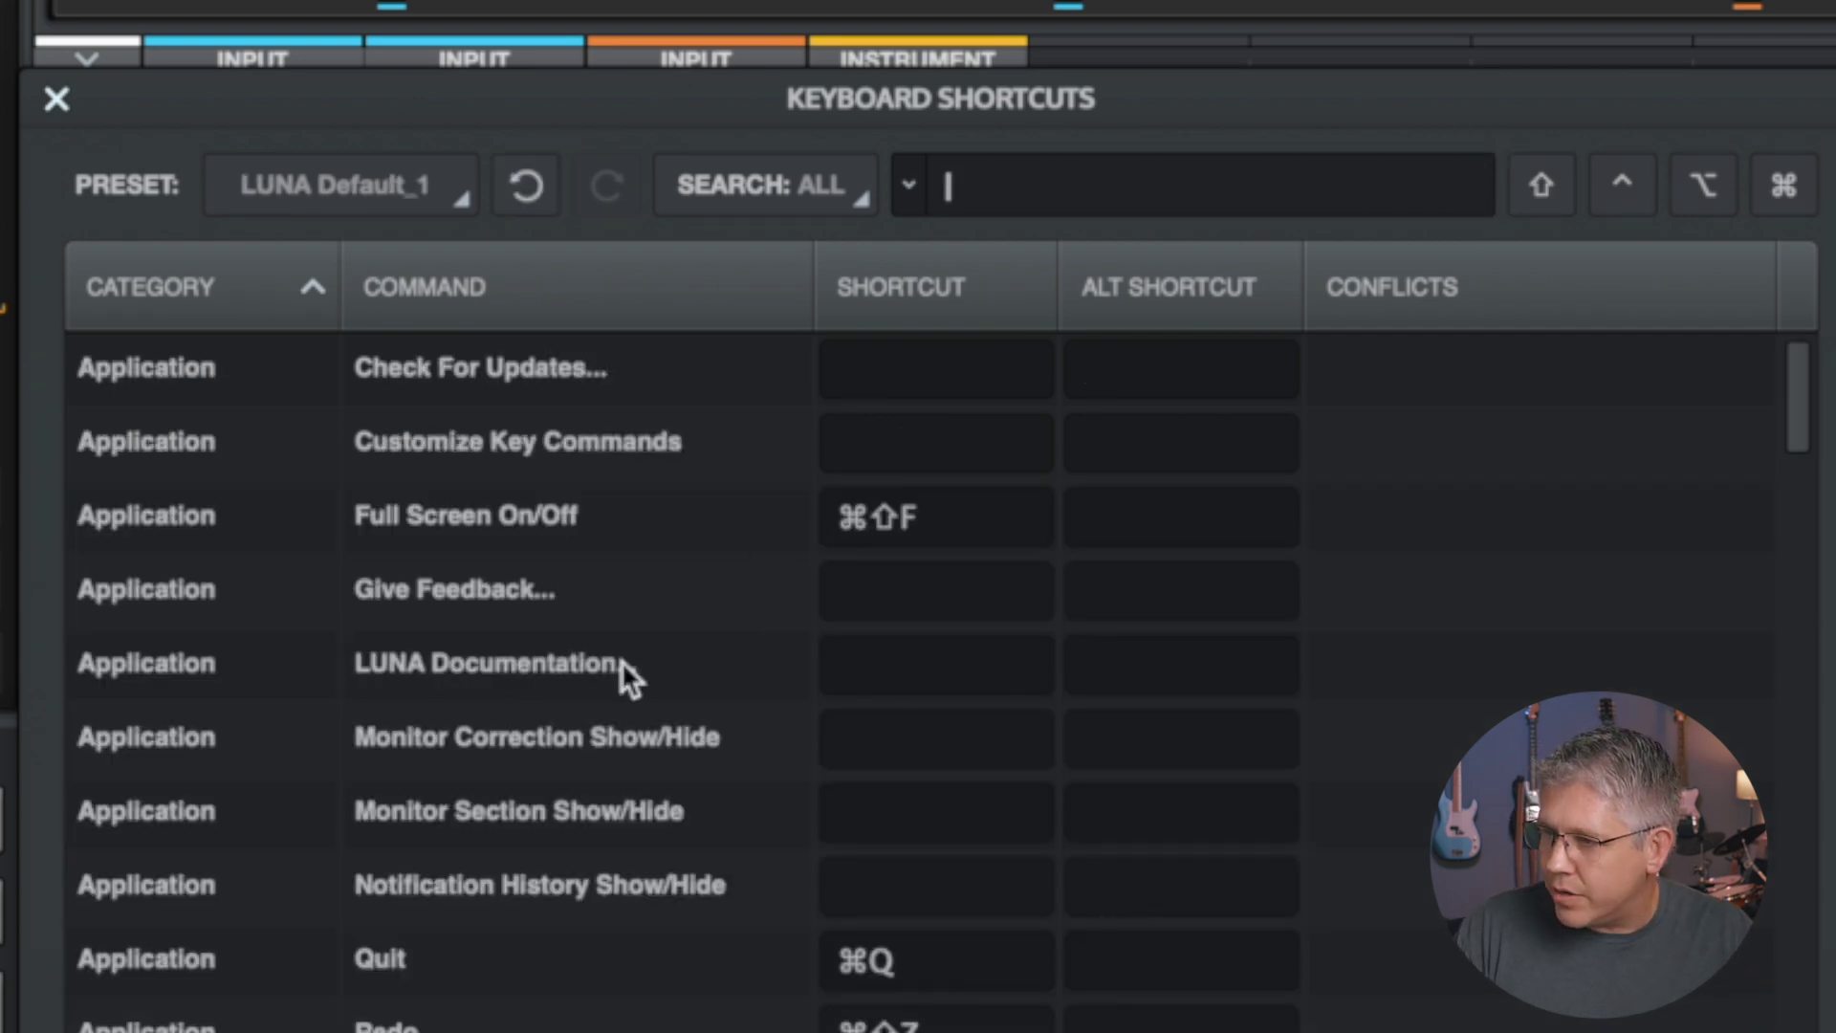
Step: Assign ⌘D to LUNA Documentation and inspect its conflict with Duplicate Selection
left_click(845, 669)
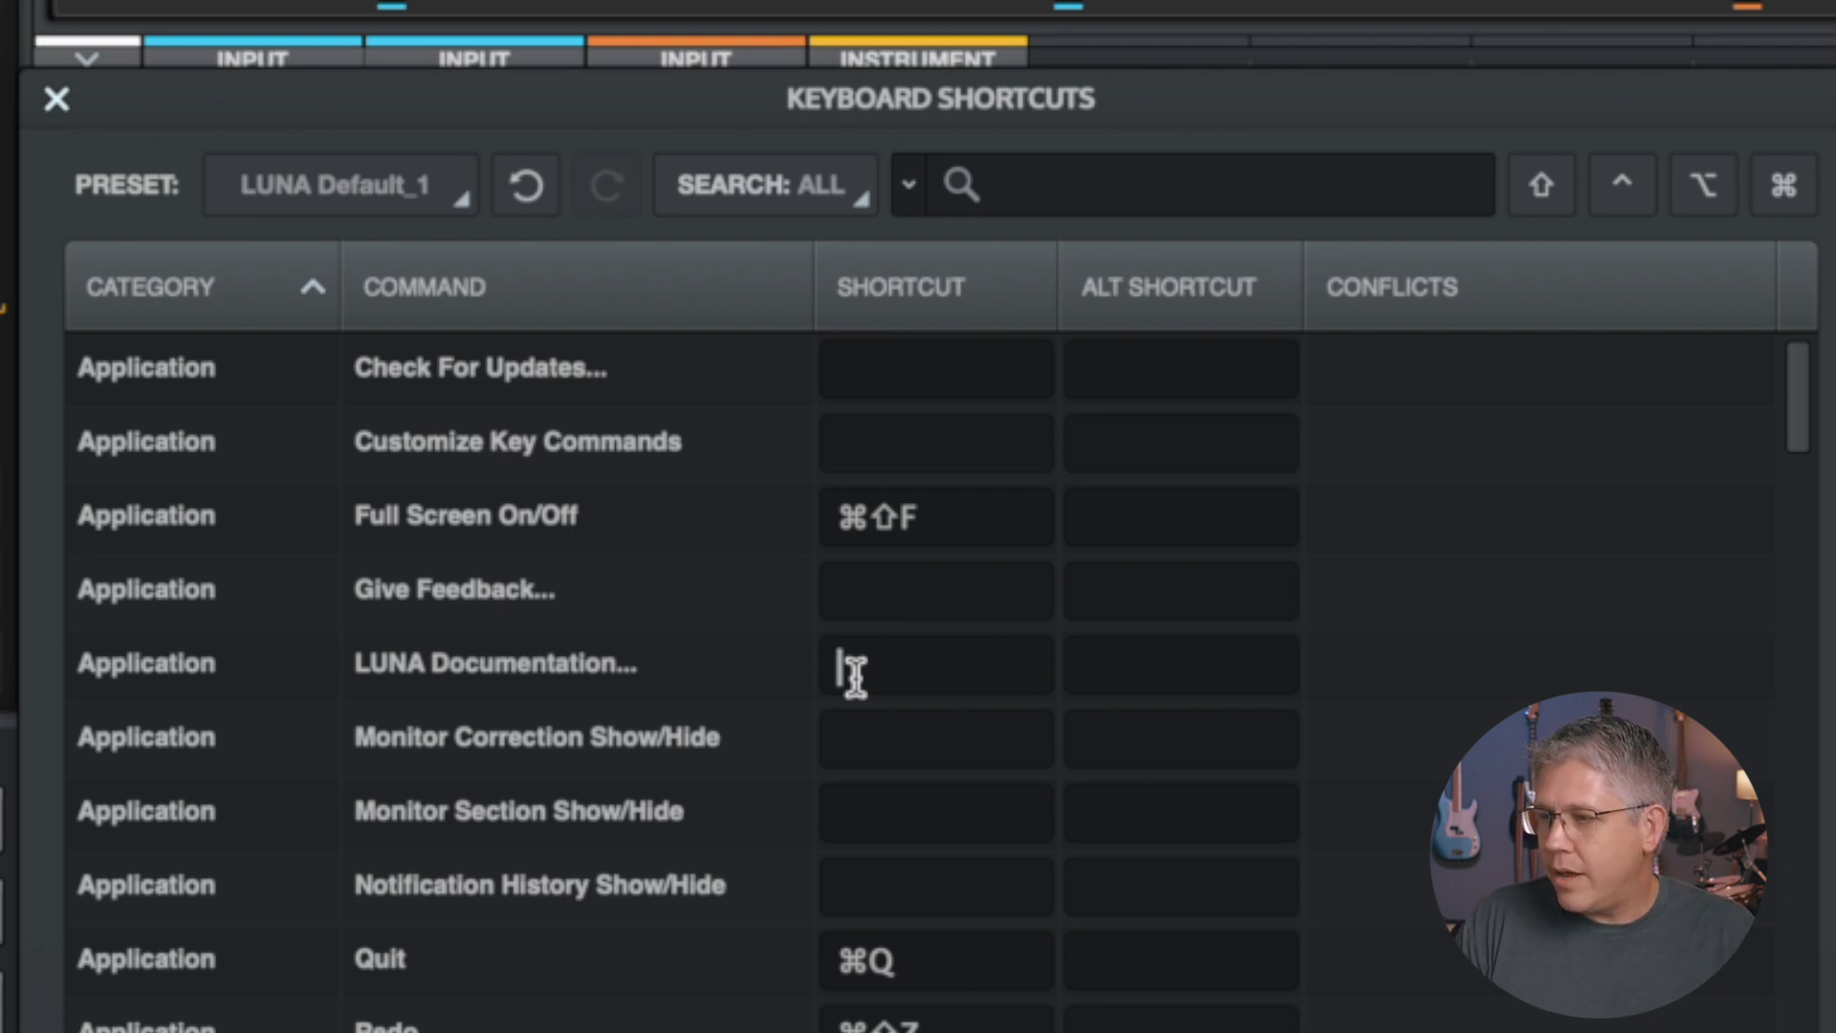
key("super+d")
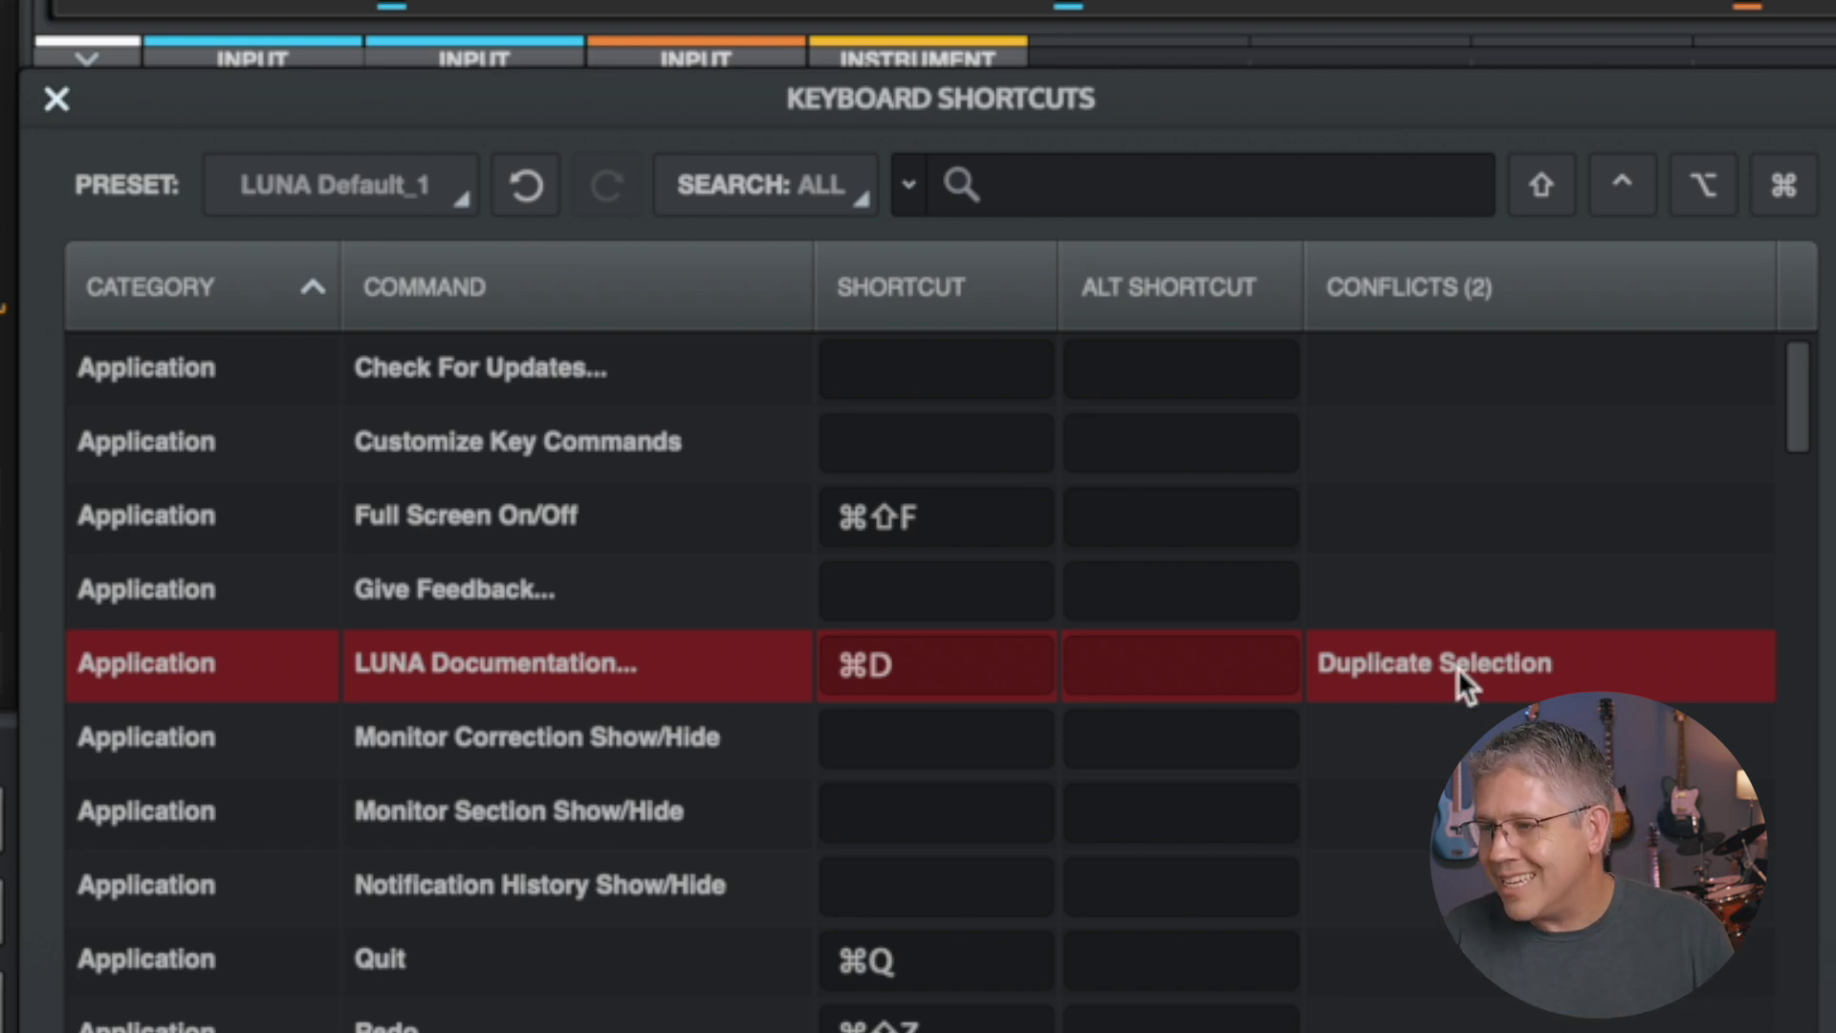
left_click(1363, 668)
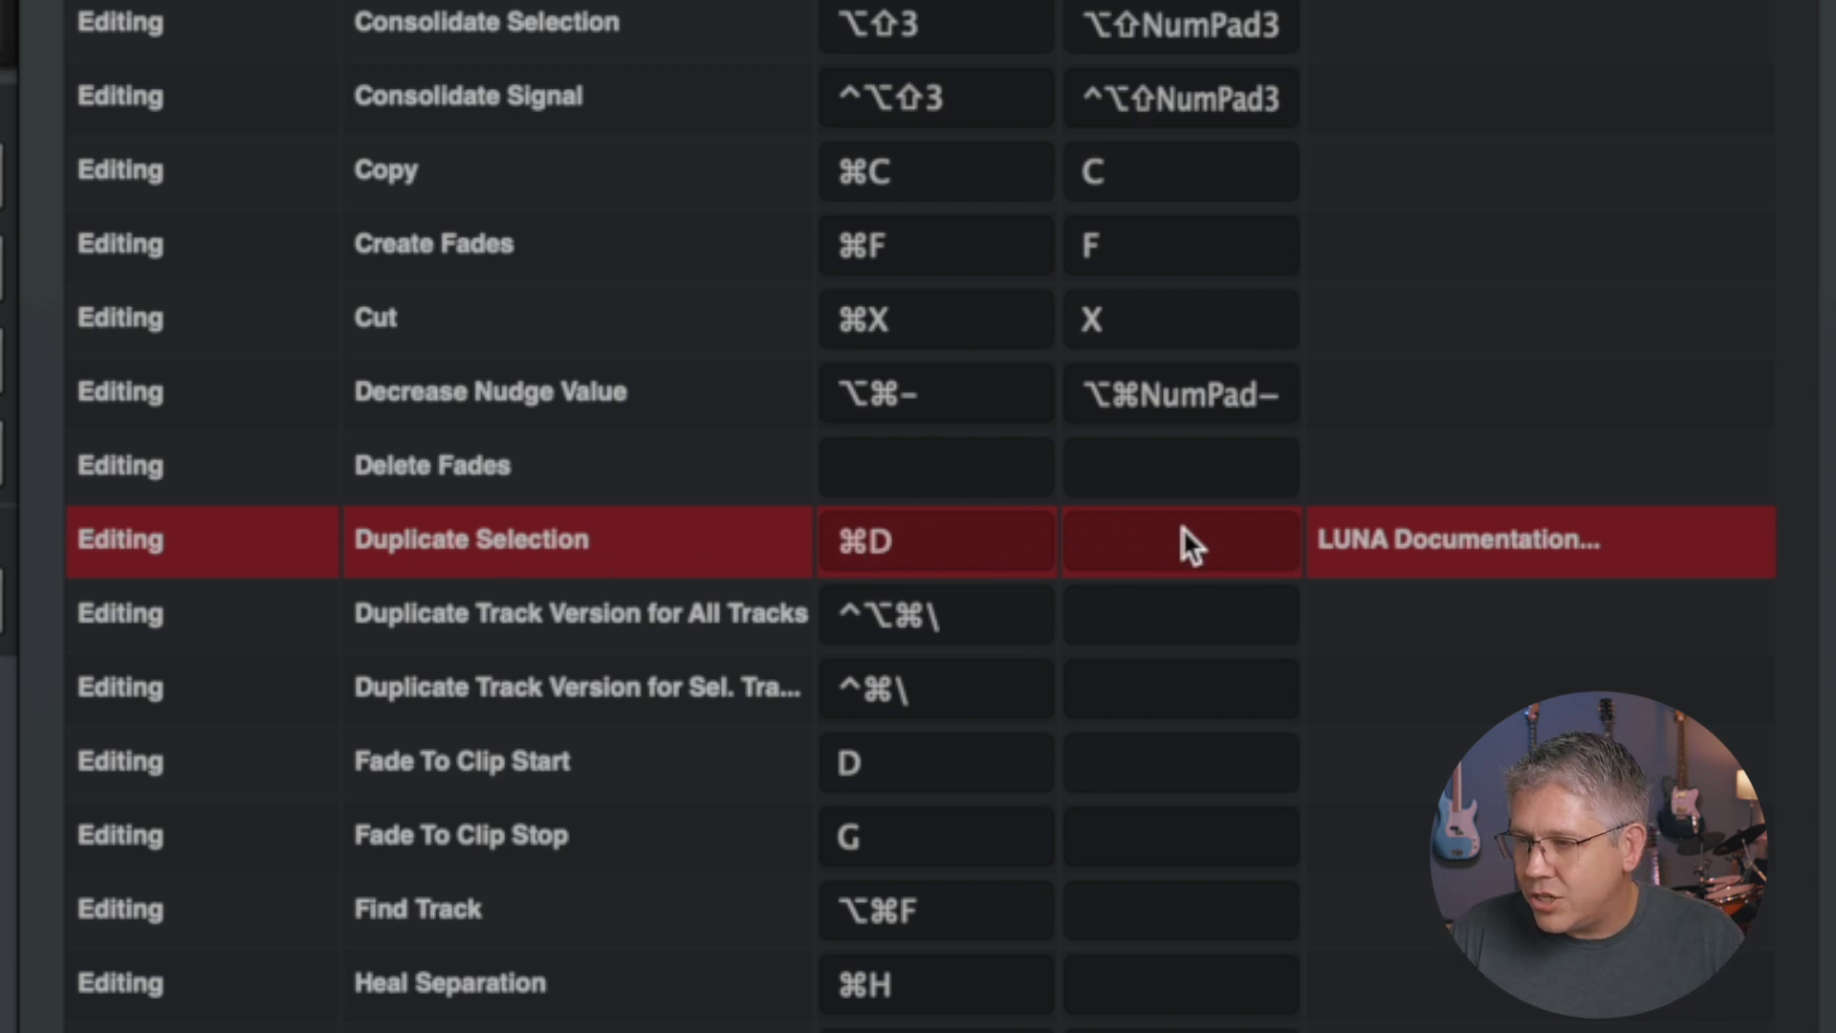
left_click(1434, 540)
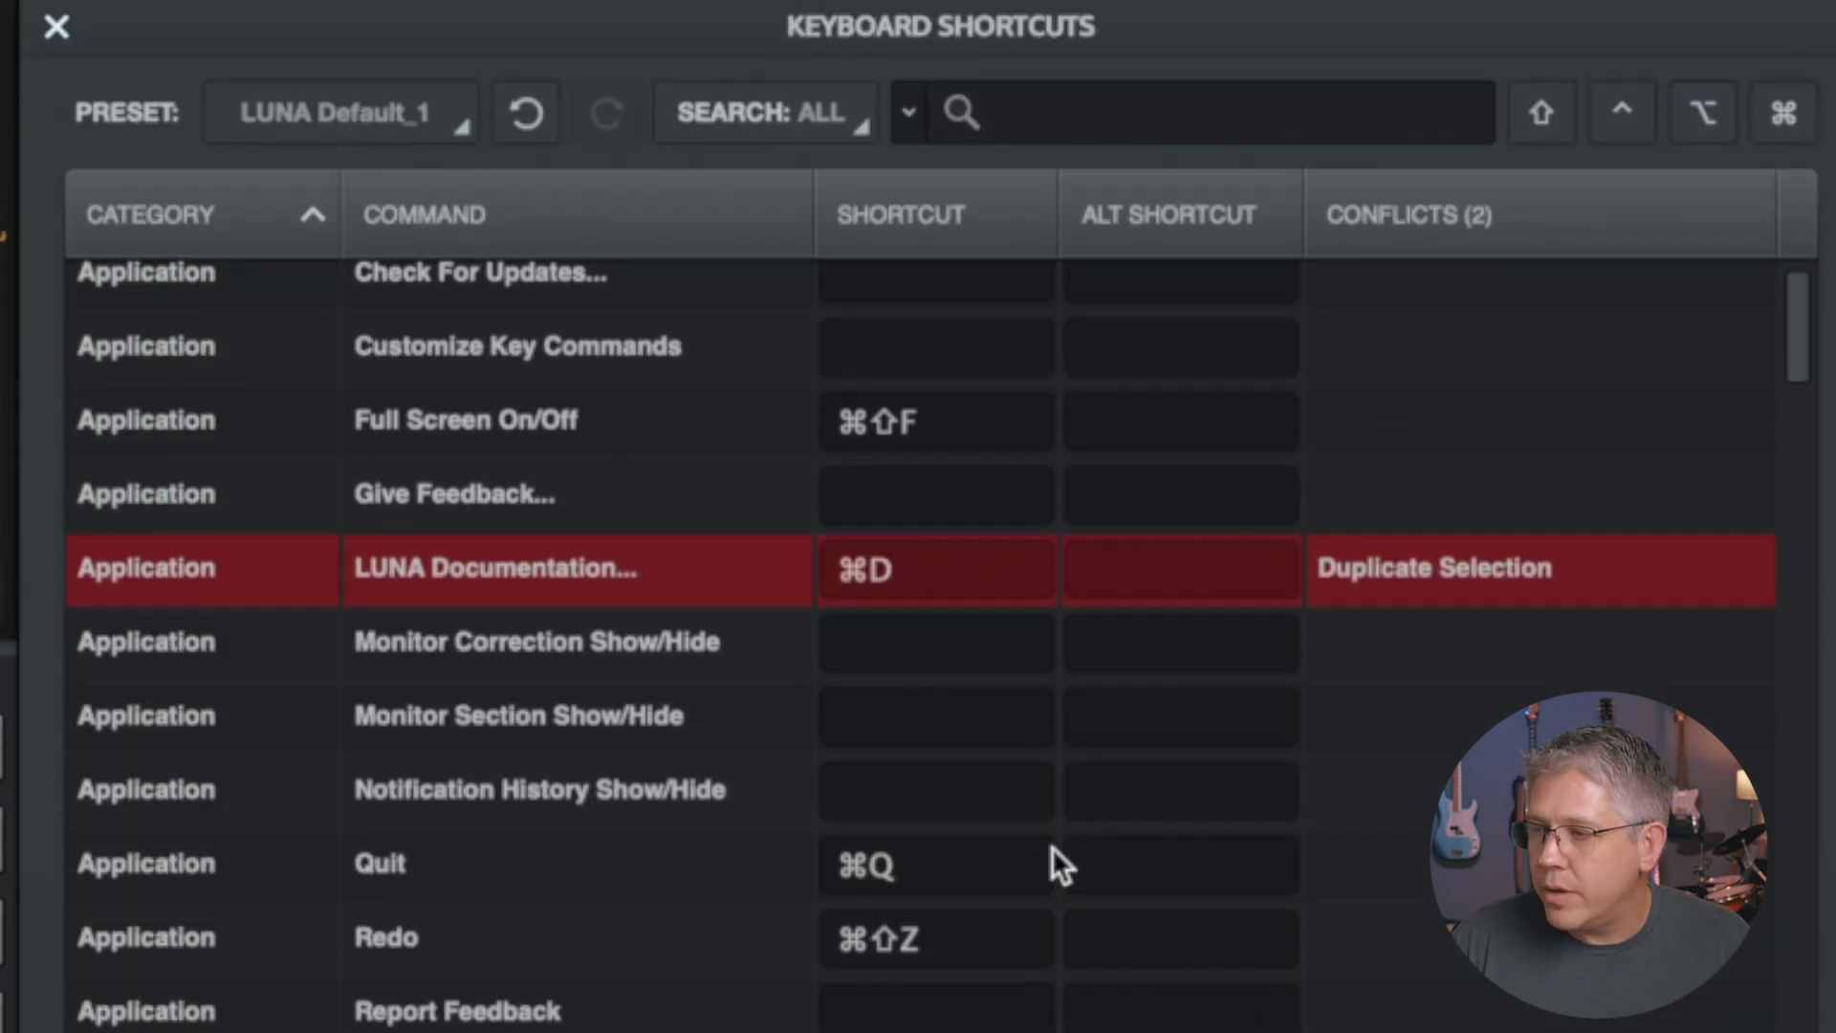
Step: Remove the conflicting ⌘D shortcut from LUNA Documentation so Duplicate Selection keeps it
left_click(939, 570)
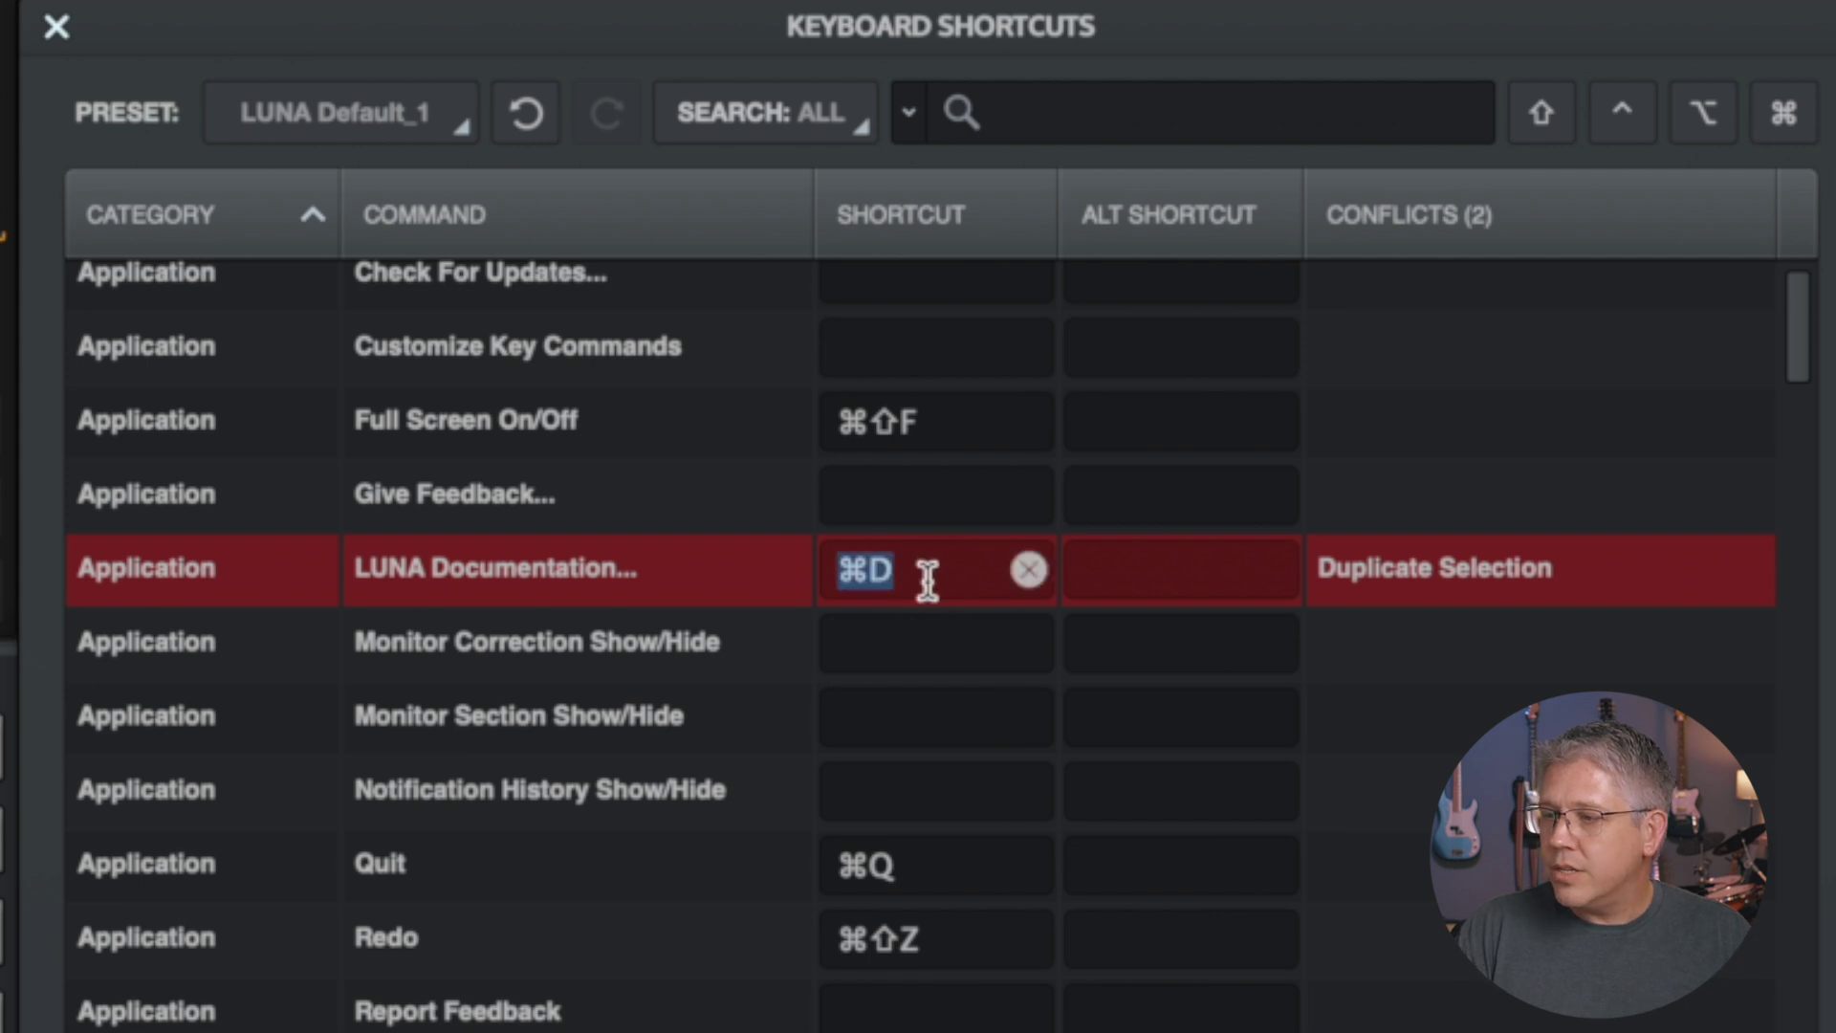
left_click(1029, 570)
scroll(904, 576, "down", 1)
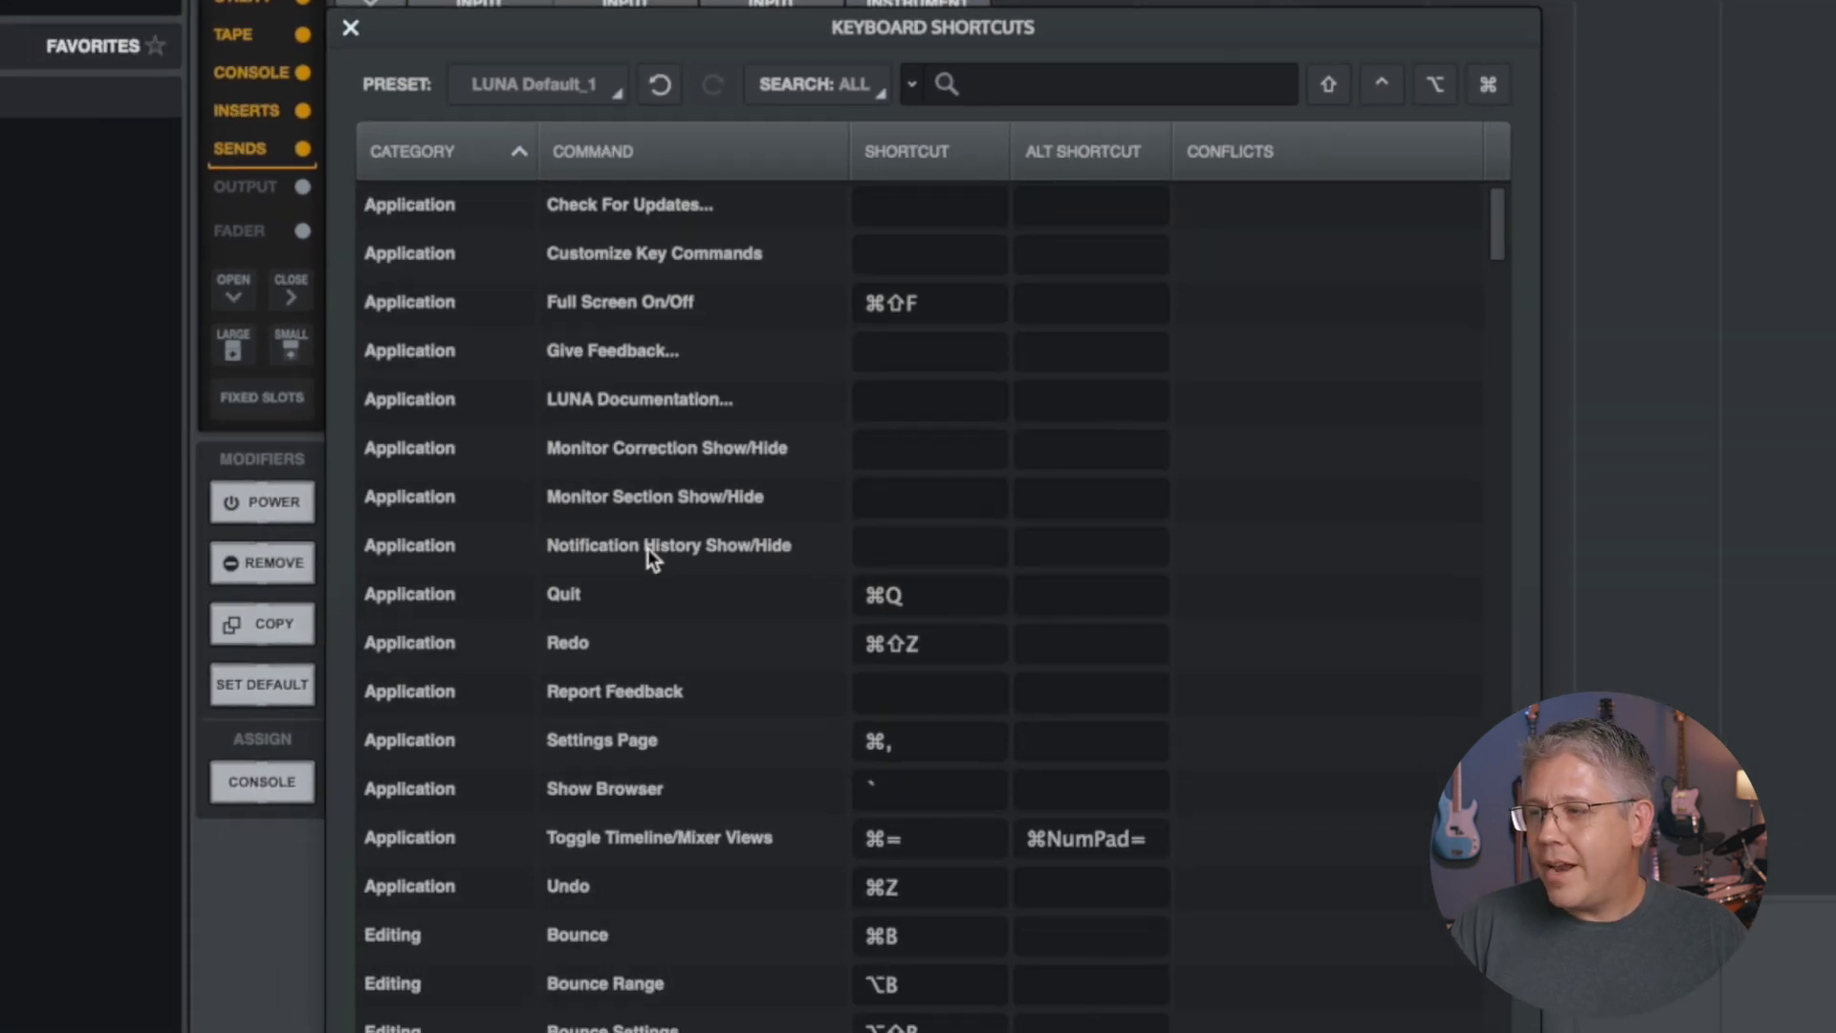
scroll(636, 509, "down", 5)
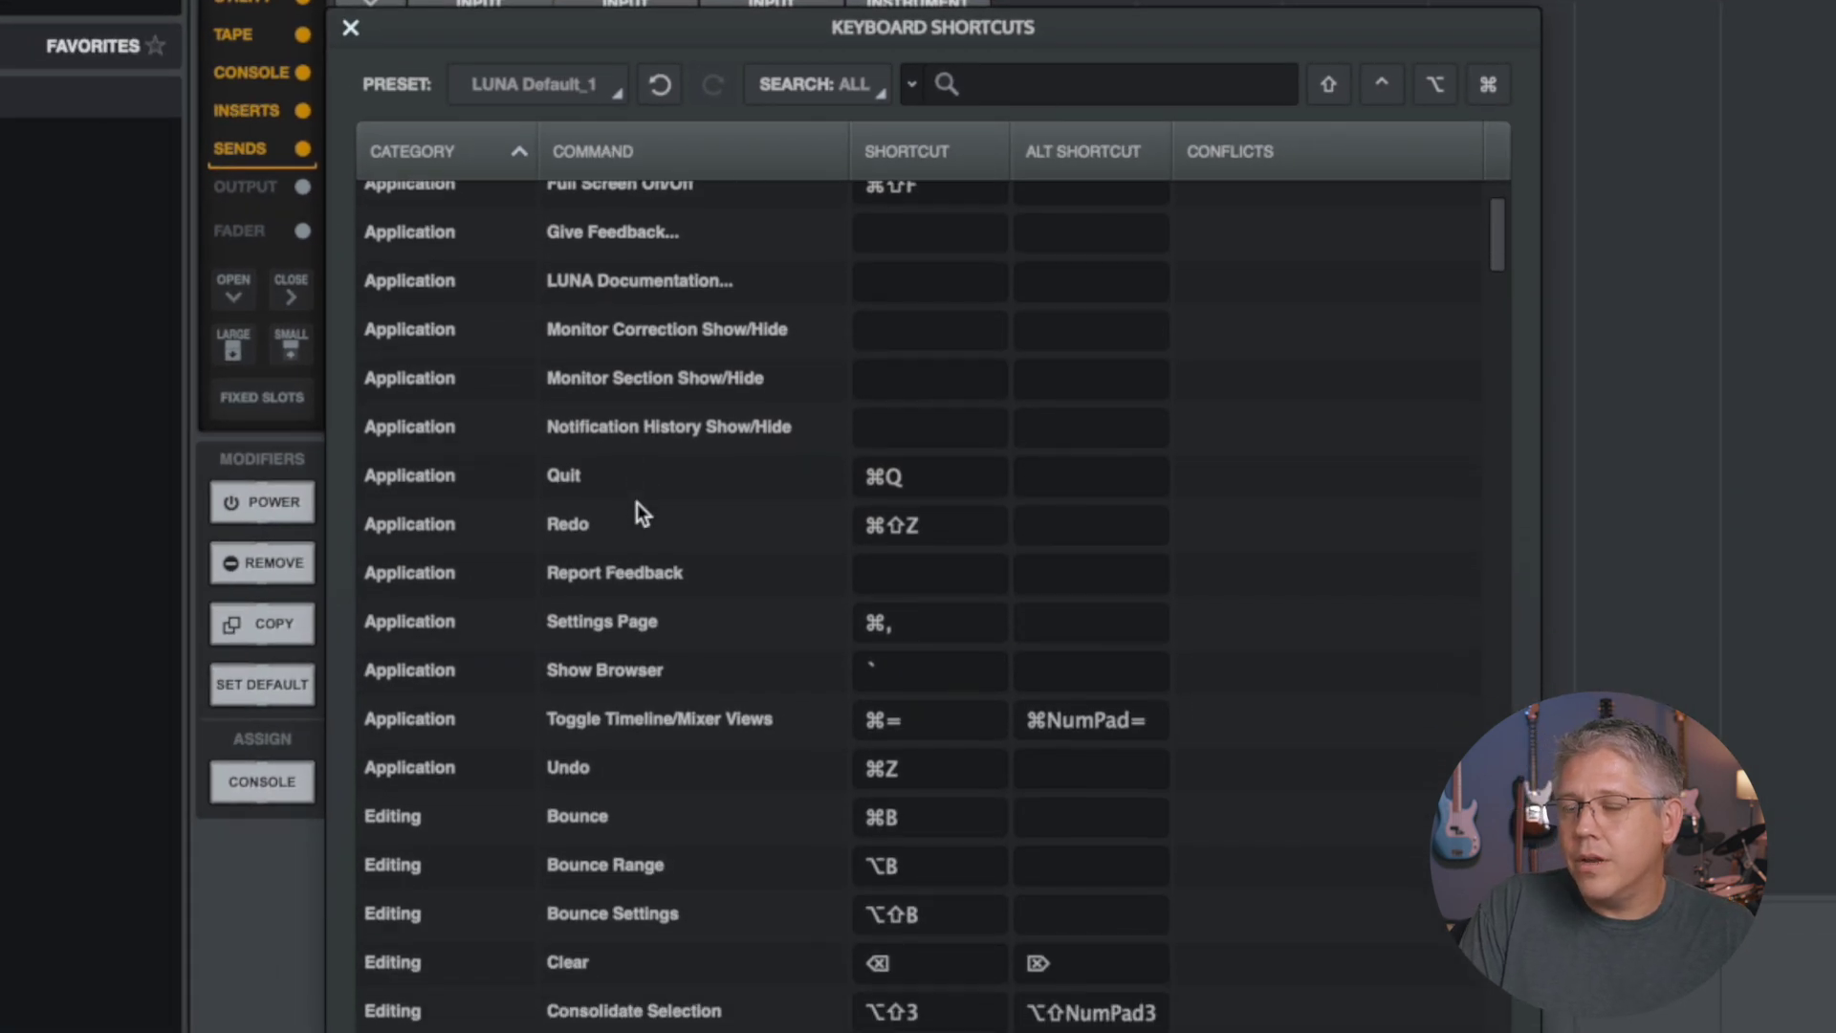
scroll(639, 514, "down", 2)
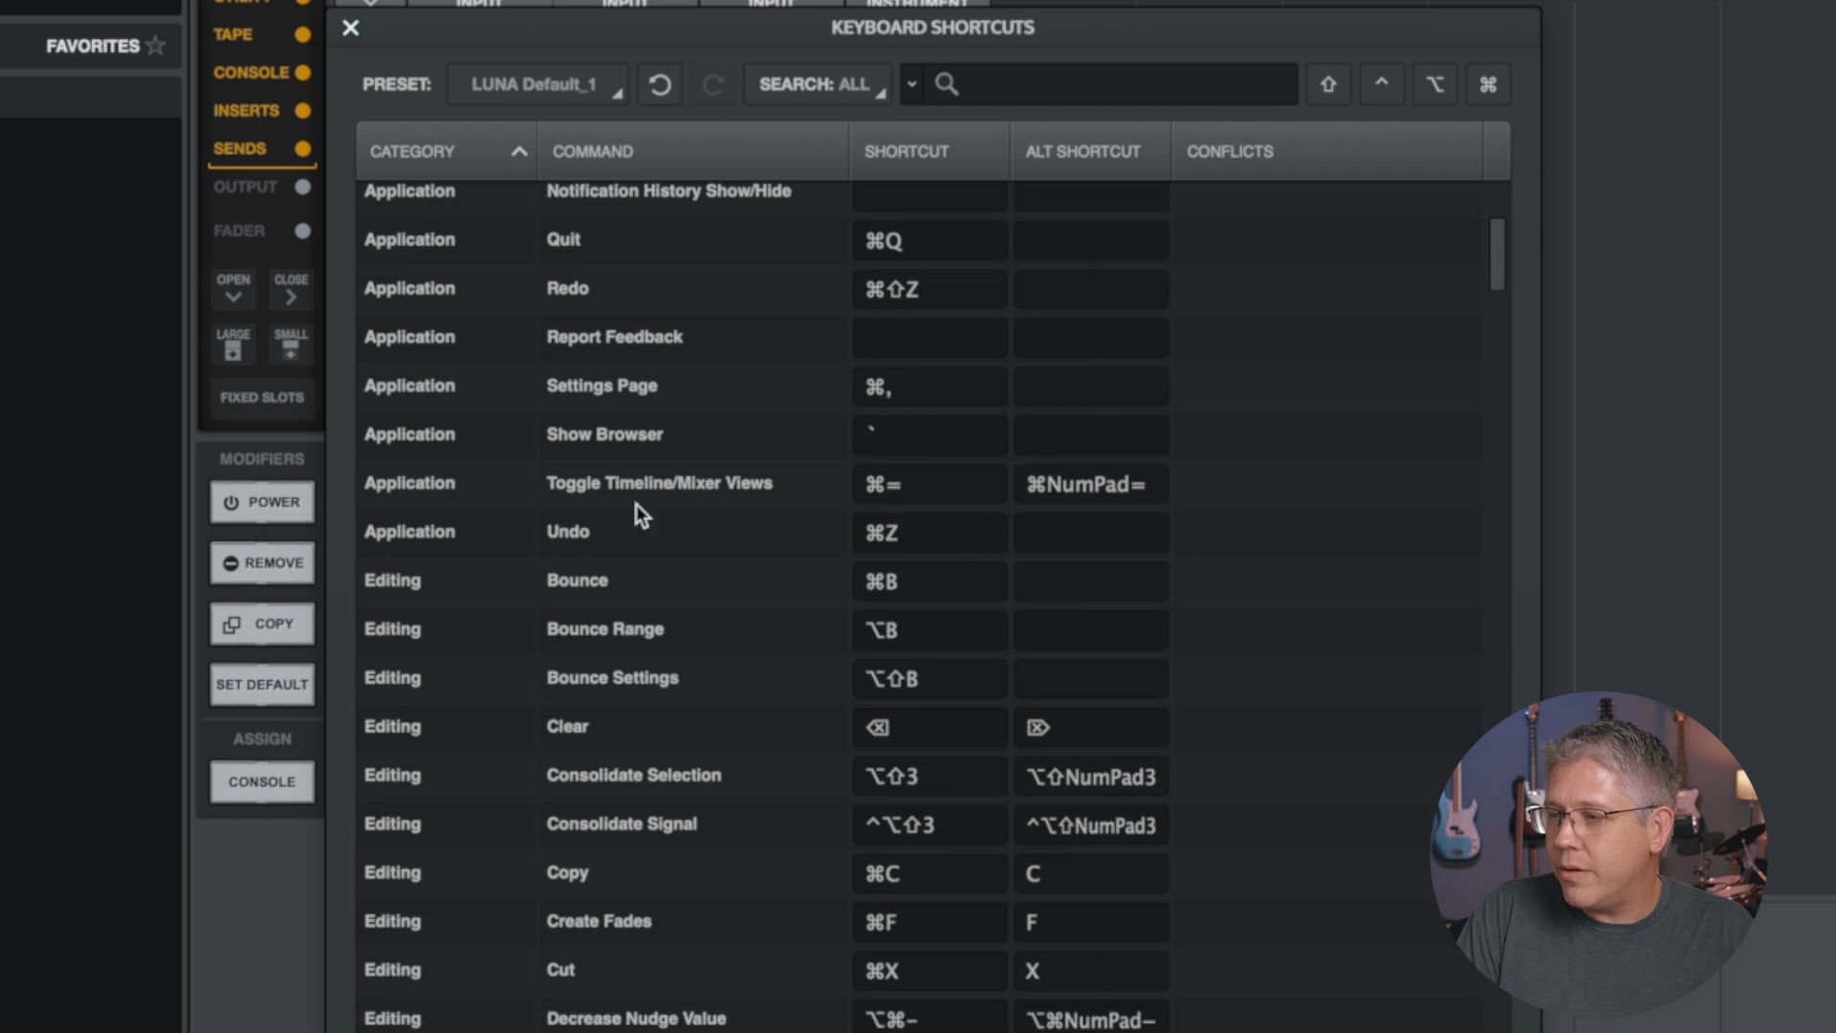
scroll(639, 514, "up", 3)
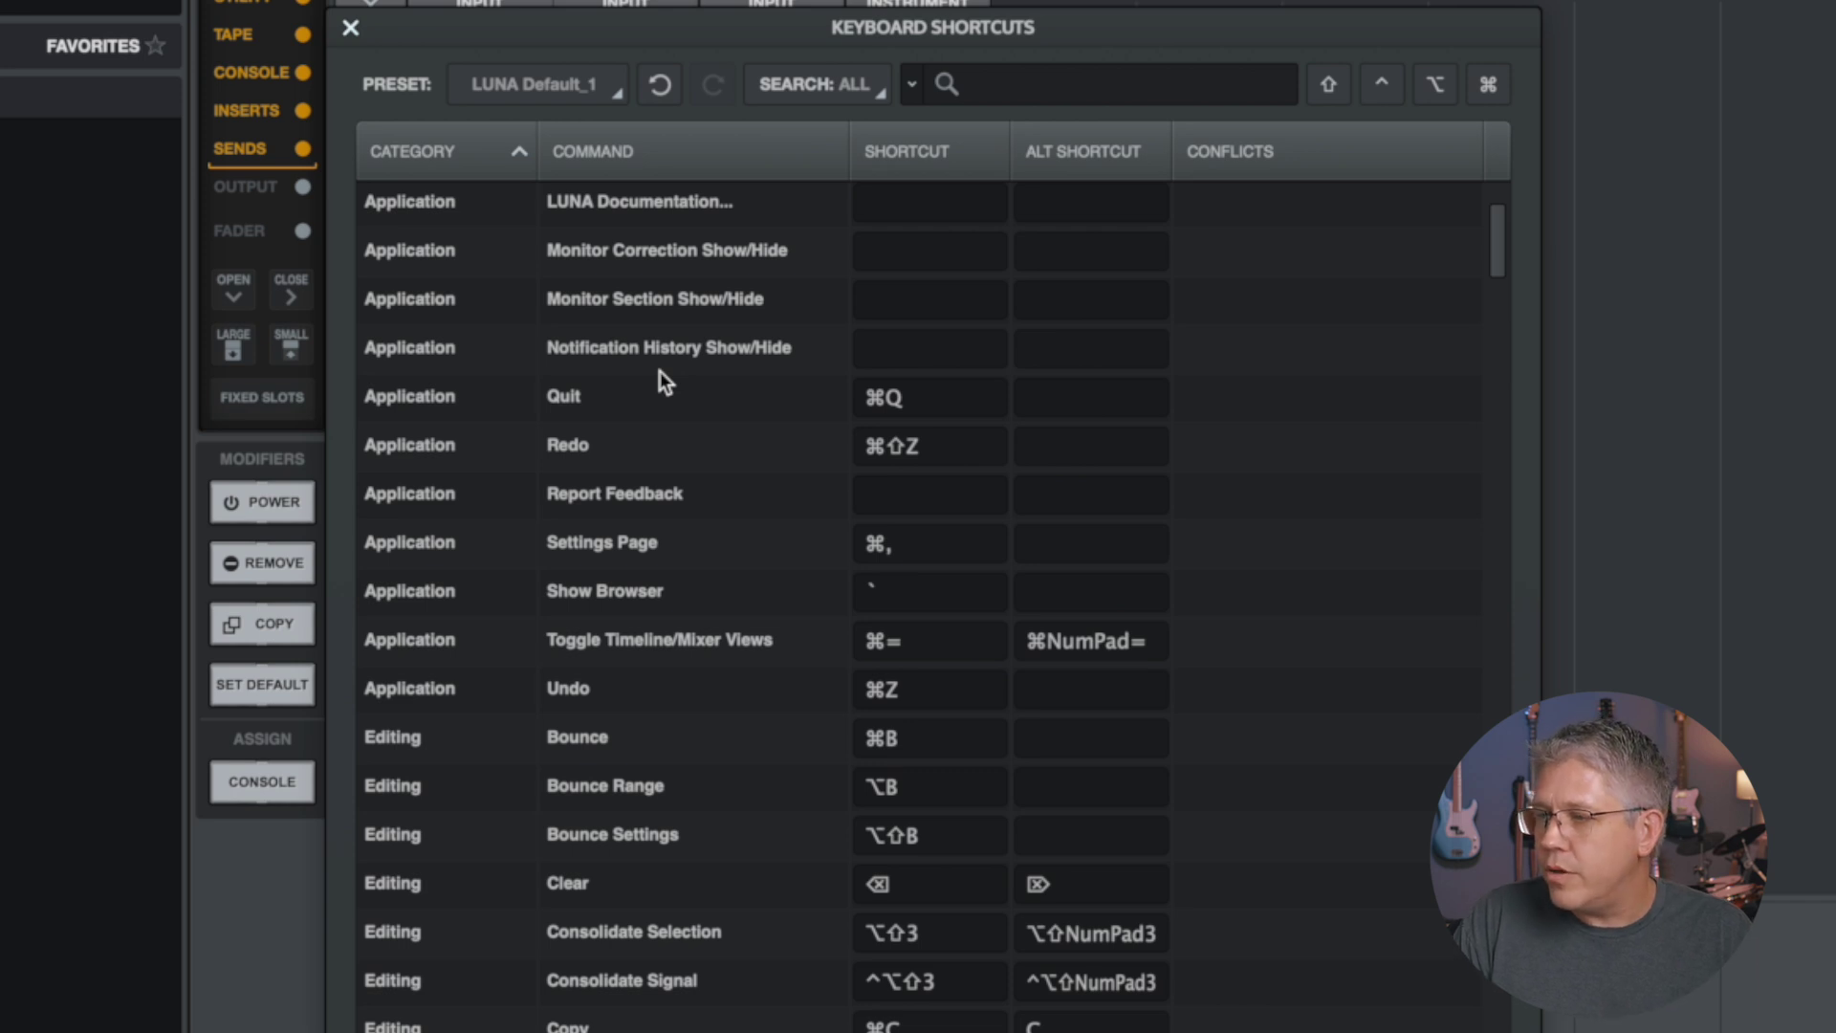
scroll(665, 382, "up", 1)
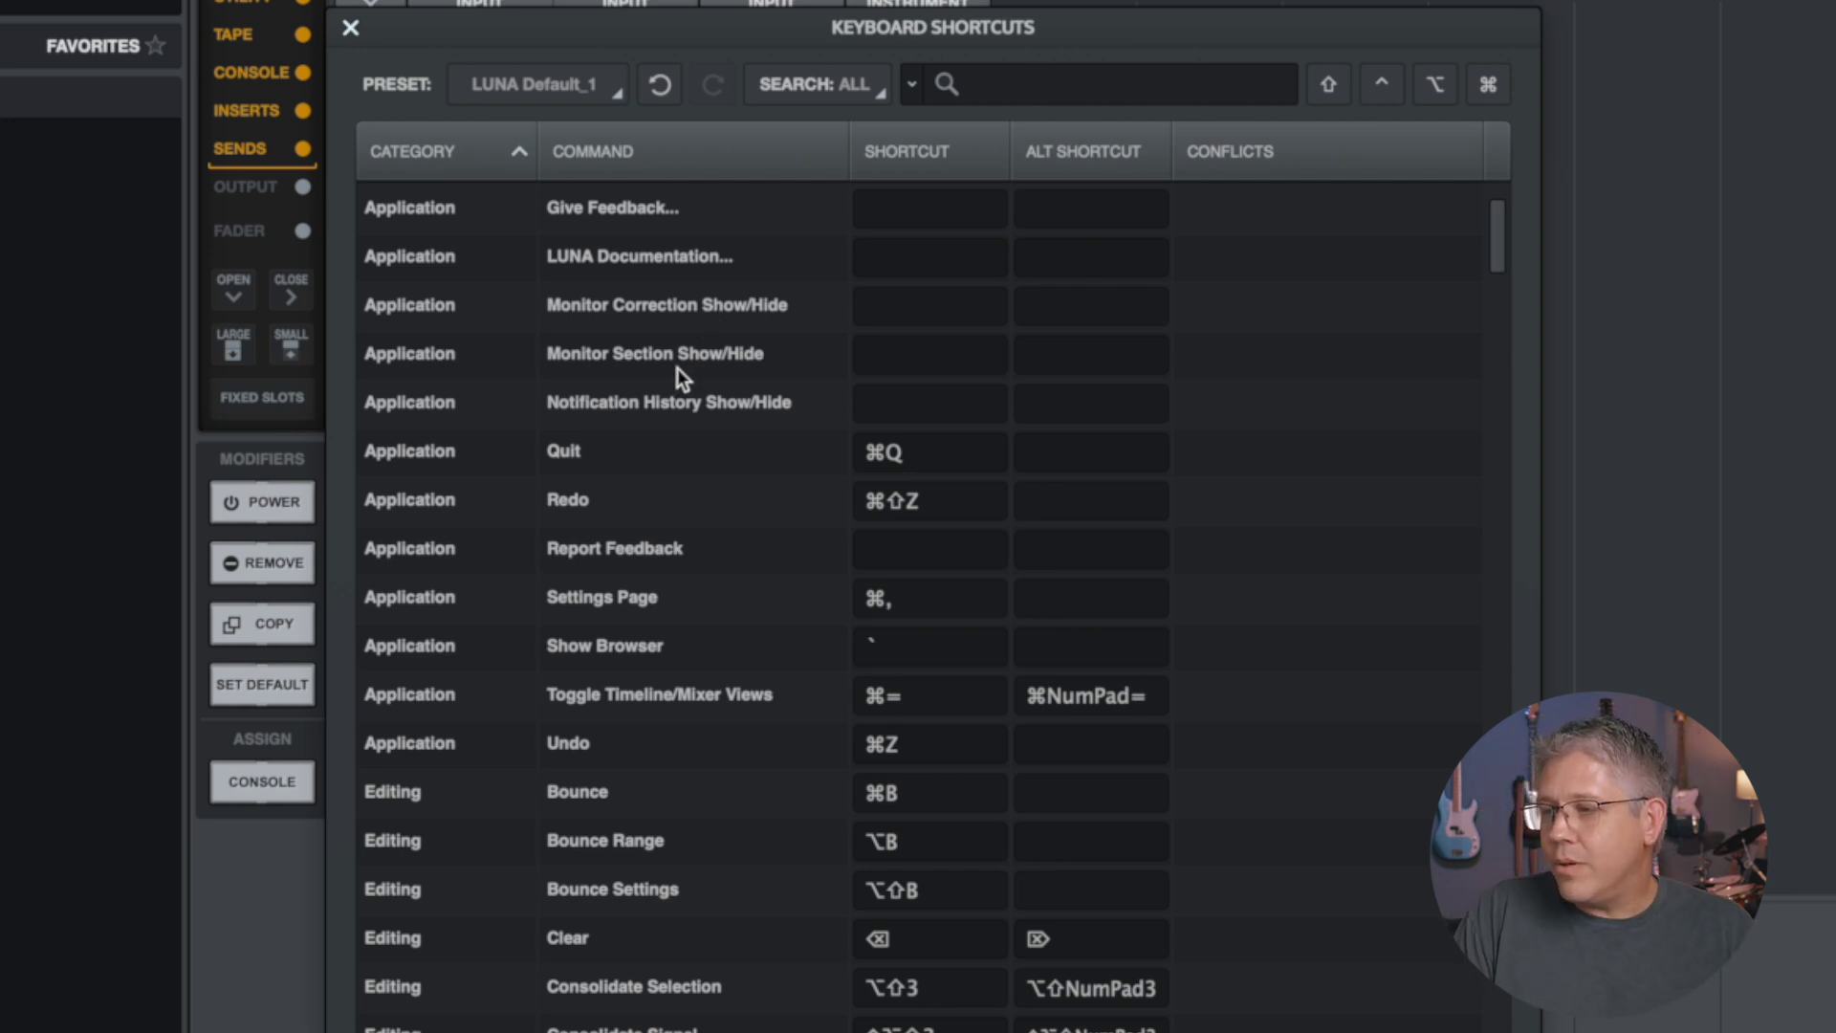
scroll(684, 380, "down", 6)
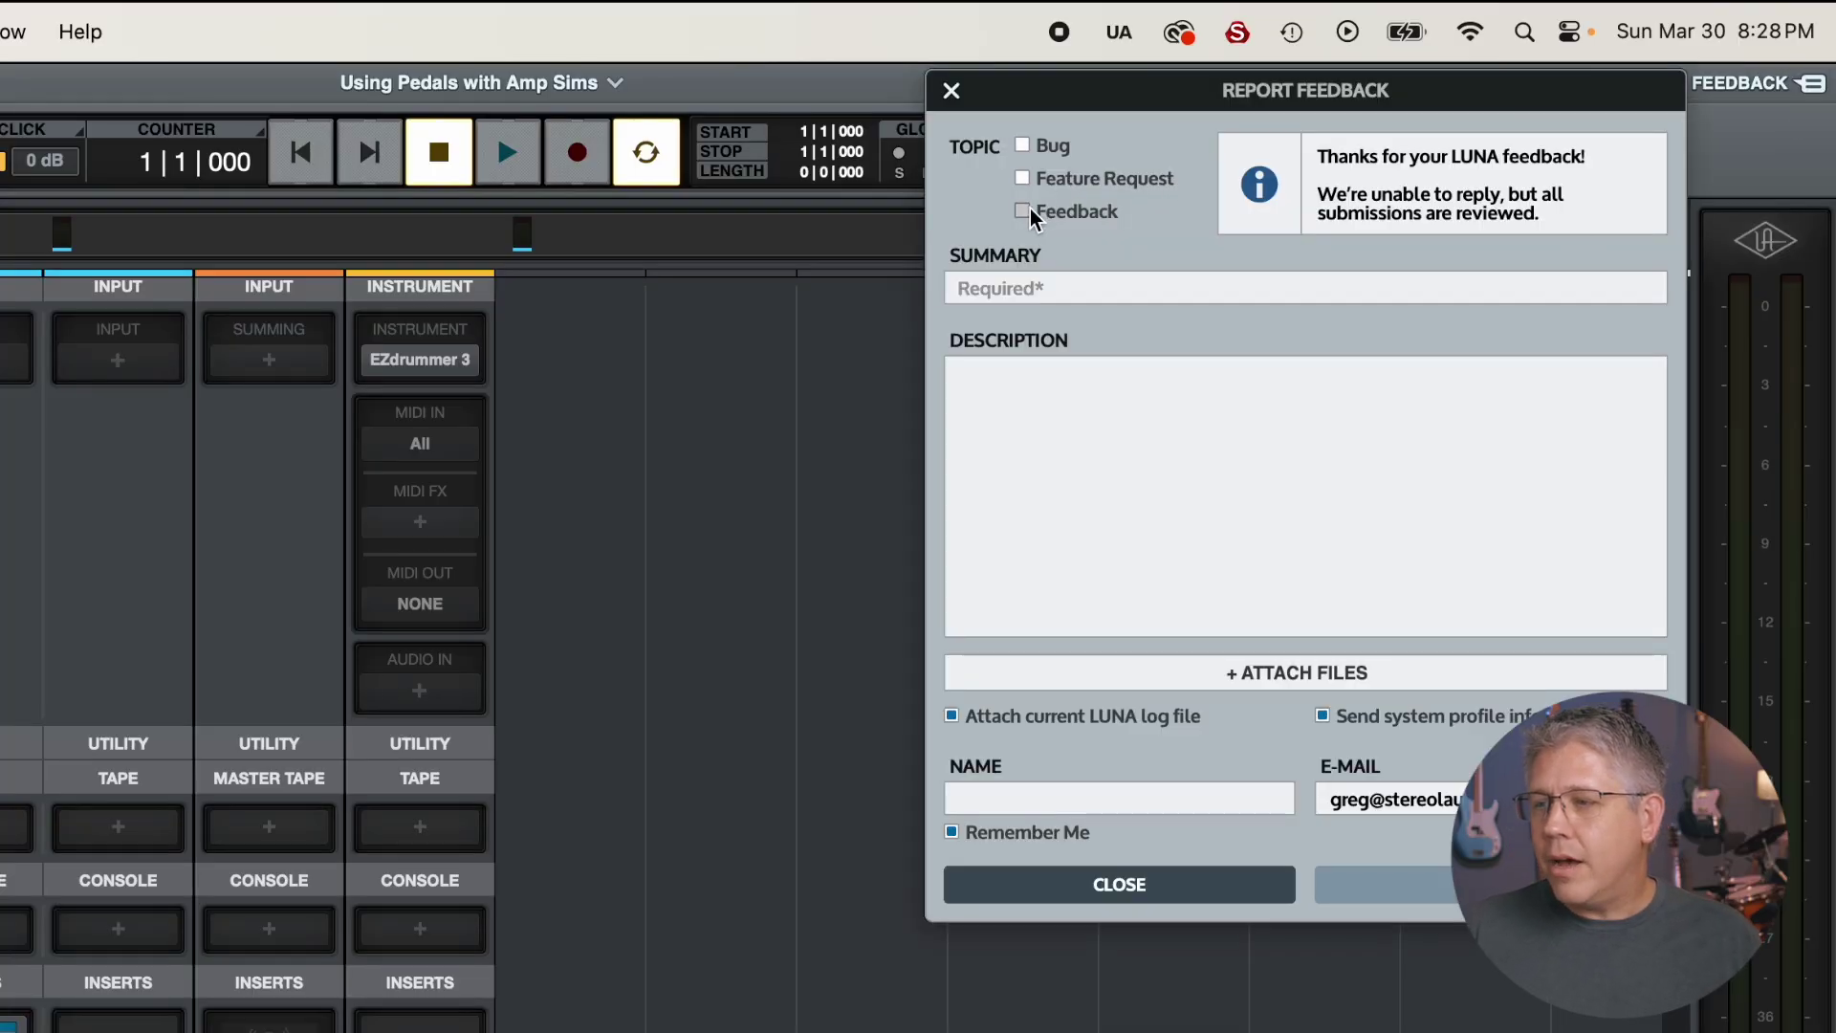
Step: Tick Feature Request as the topic in the Report Feedback form
left_click(1022, 179)
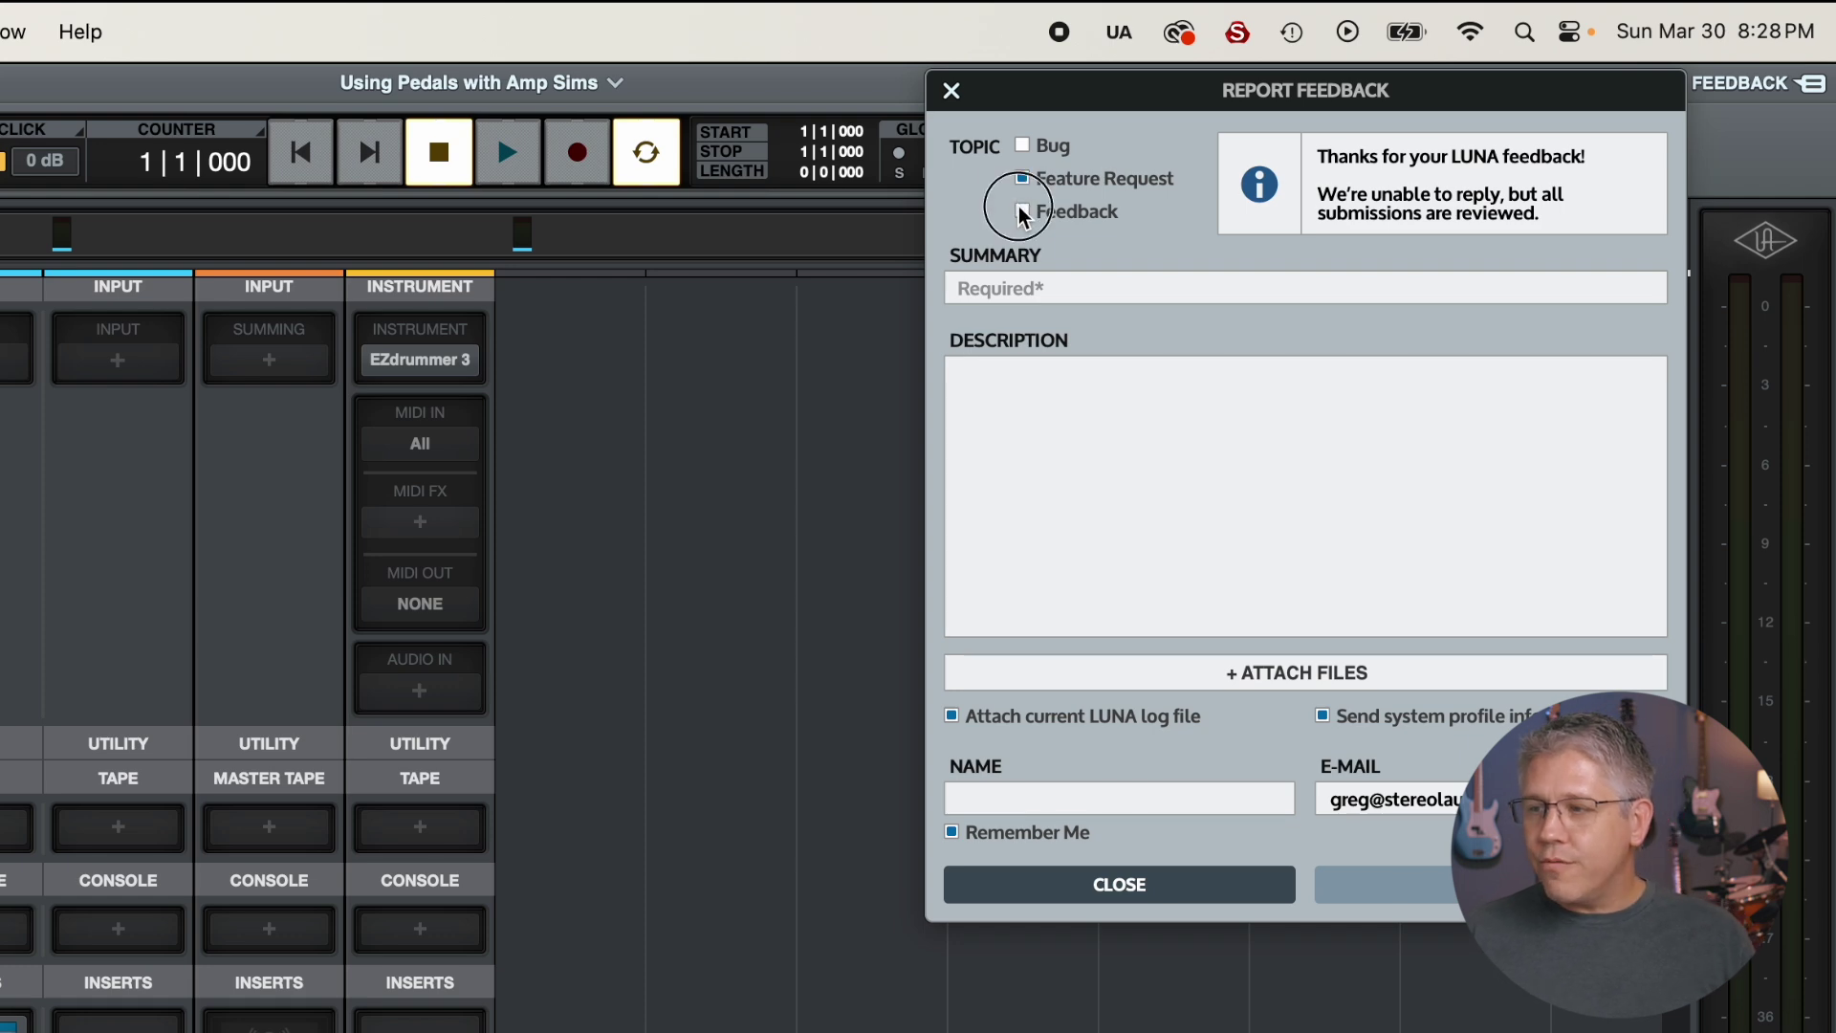